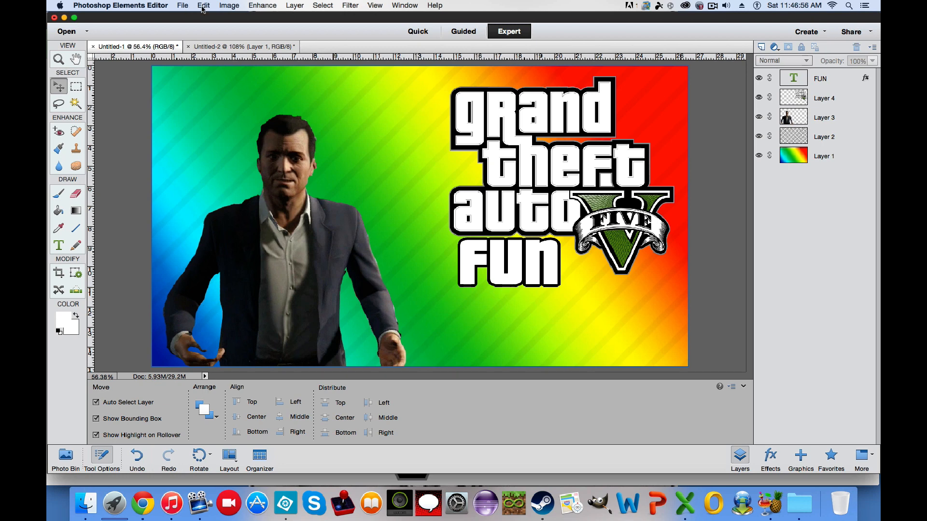
Step: Start a new blank file with a width of 1920 pixels and a height of 1080 pixels
{"action": "left_click", "coordinate": [183, 6]}
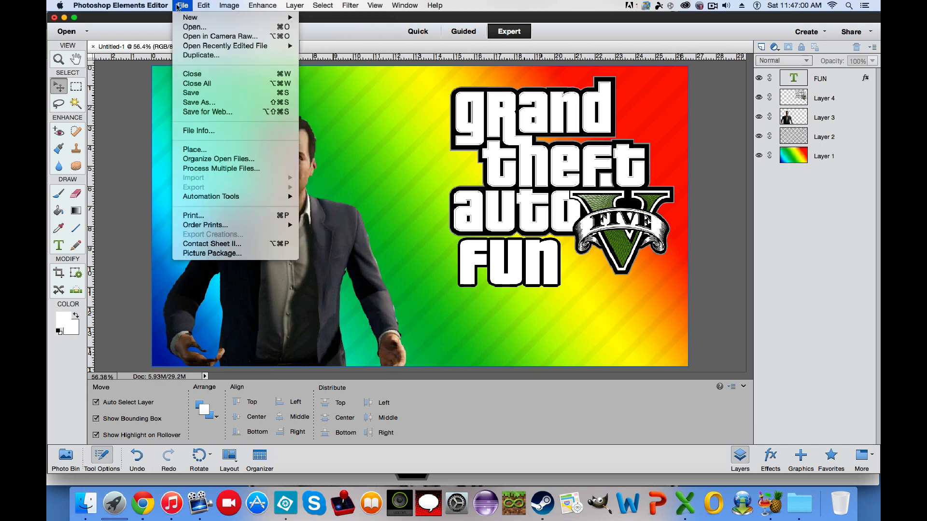
{"action": "mouse_move", "coordinate": [193, 17]}
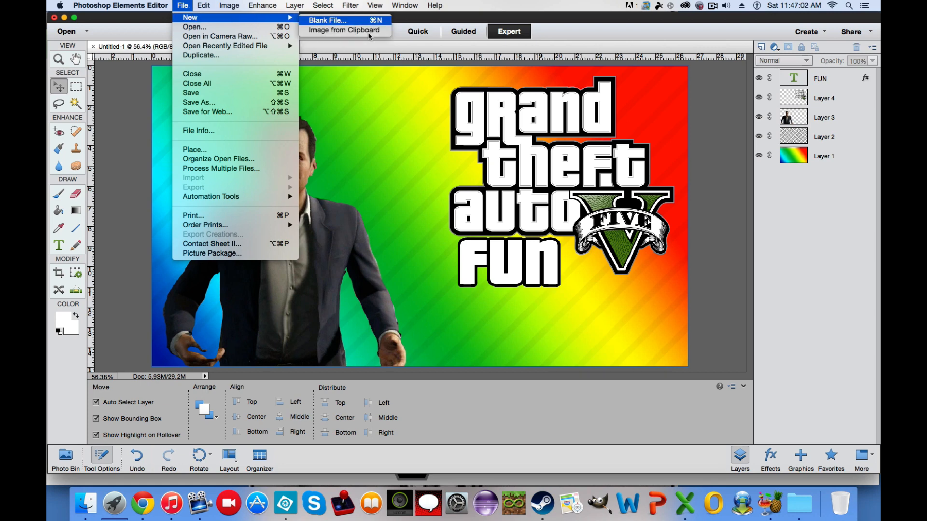
{"action": "left_click", "coordinate": [364, 22]}
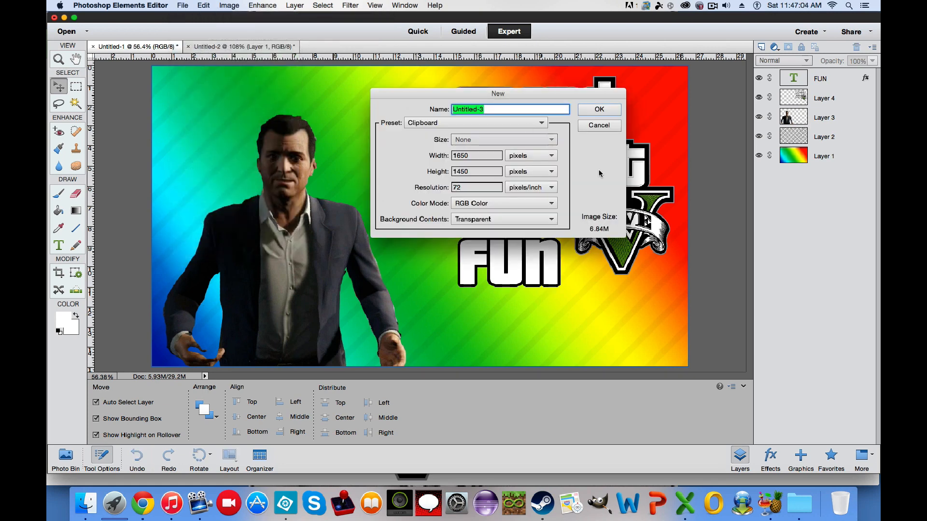
{"action": "double_click", "coordinate": [473, 155]}
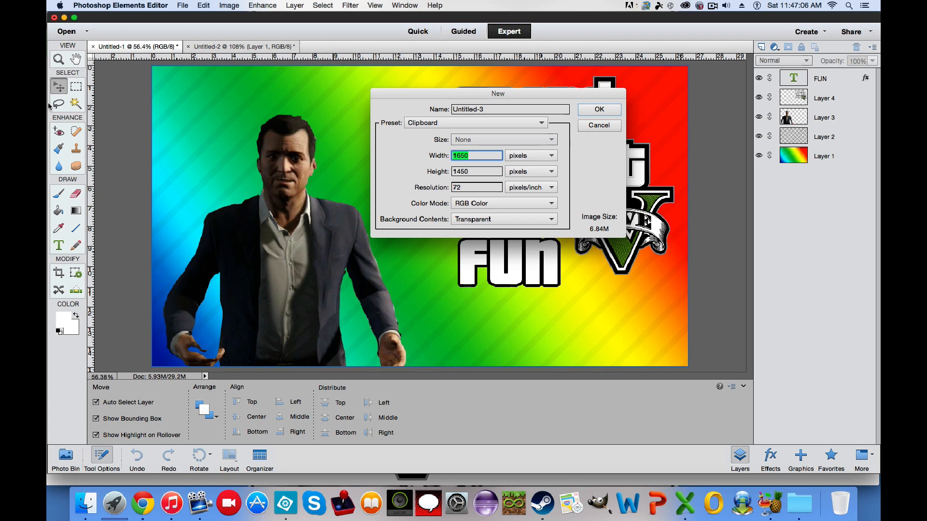
{"action": "type", "text": "1920"}
{"action": "key", "text": "Tab"}
{"action": "type", "text": "1080"}
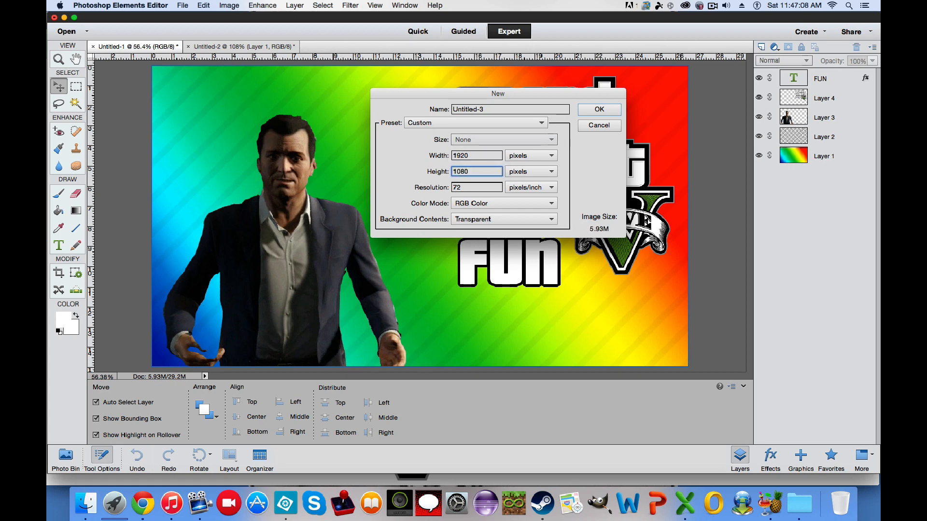
Step: Set the new file's background contents to White, name it "Thumbnail tutoria;" and create it
{"action": "left_click", "coordinate": [482, 220]}
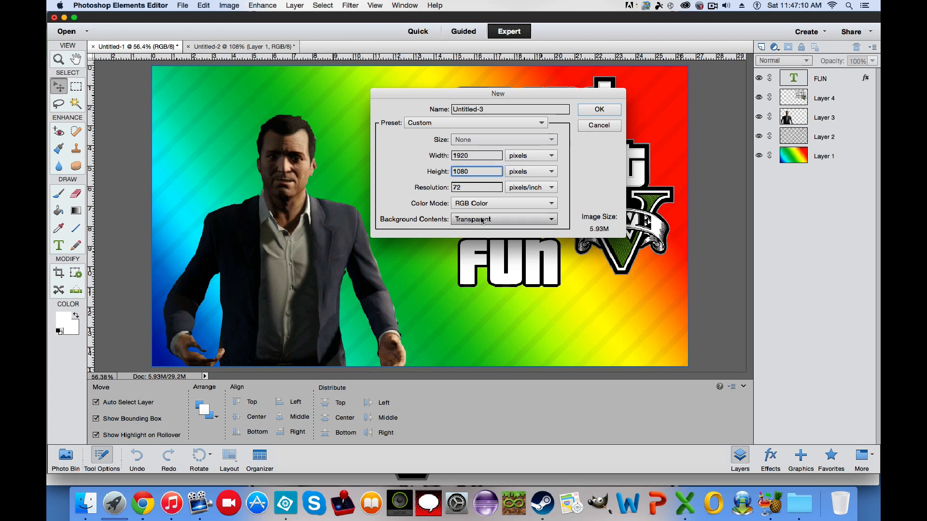
{"action": "left_click", "coordinate": [566, 62]}
{"action": "left_click_drag", "start_coordinate": [510, 108], "coordinate": [447, 107]}
{"action": "type", "text": "Thumbnail tutoria;"}
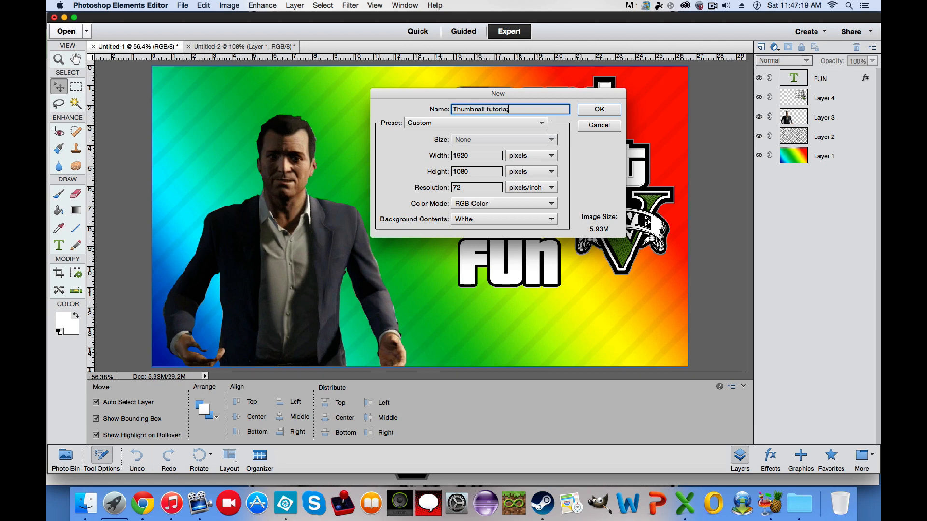
{"action": "key", "text": "Return"}
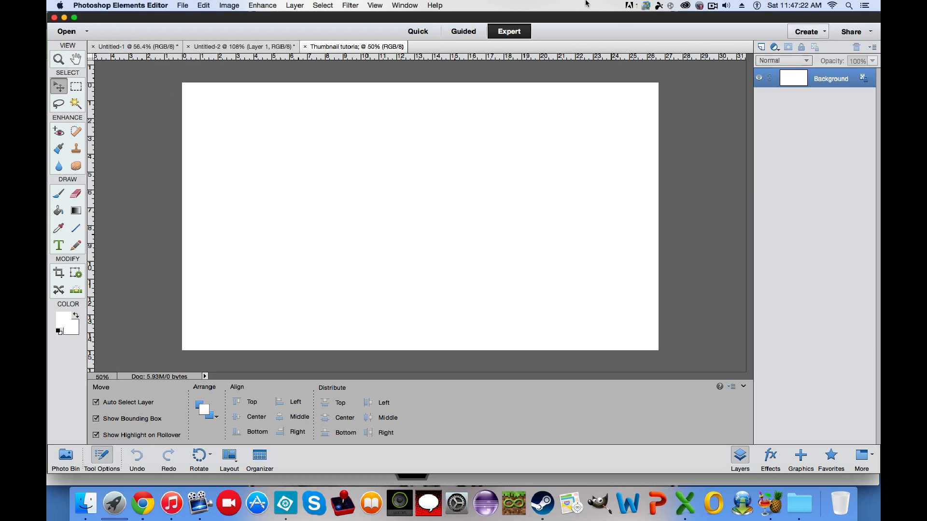
Step: Add a new empty layer and delete the white Background layer
{"action": "left_click", "coordinate": [761, 47]}
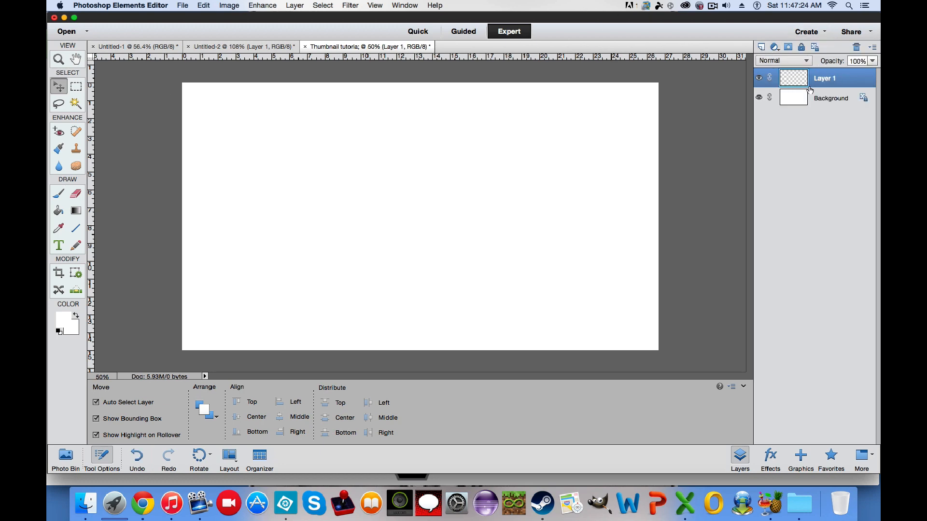
{"action": "left_click_drag", "start_coordinate": [810, 94], "coordinate": [855, 47]}
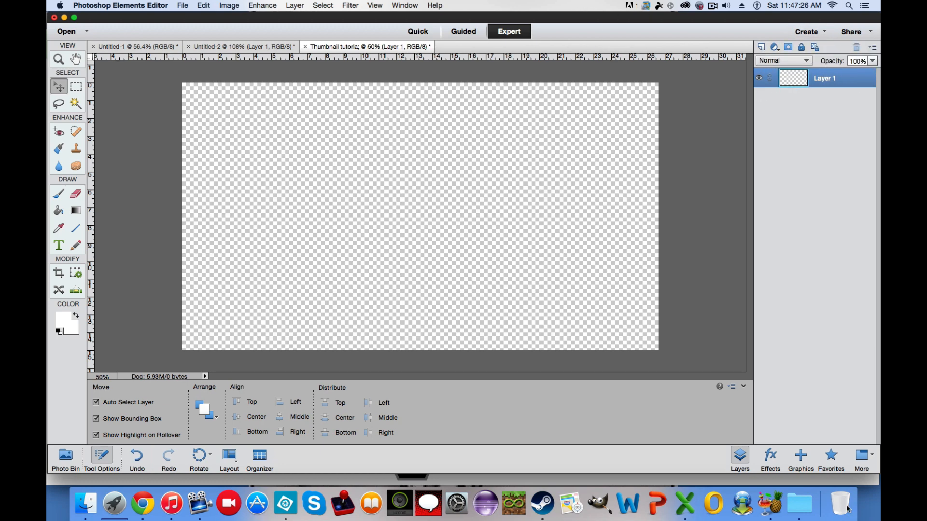
{"action": "left_click", "coordinate": [153, 69]}
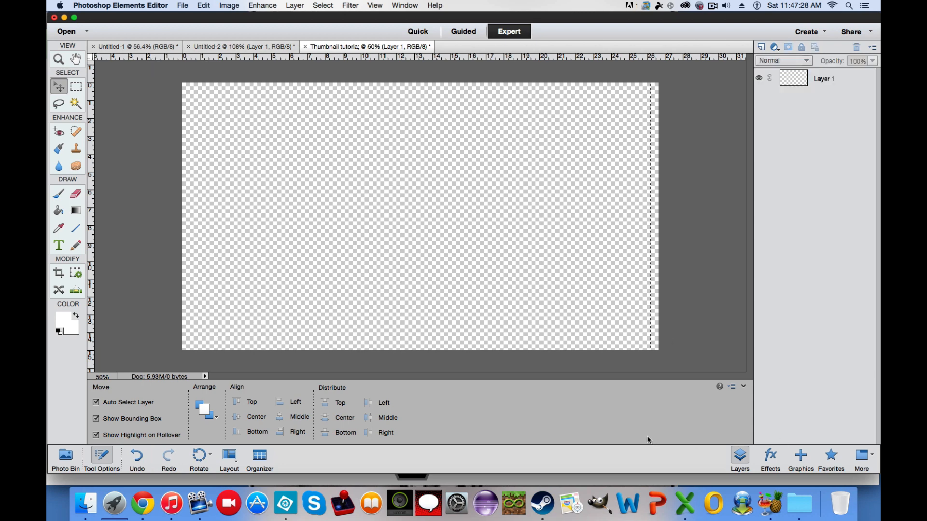
{"action": "left_click_drag", "start_coordinate": [647, 437], "coordinate": [673, 364]}
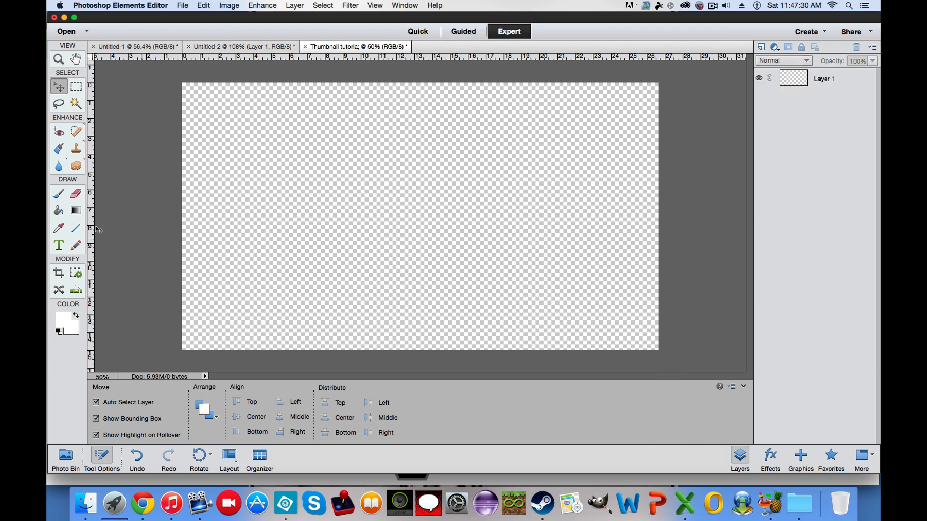
Step: Choose the Gradient tool, open its Transparent Rainbow gradient for editing, and move the editor window aside
{"action": "left_click", "coordinate": [76, 211]}
{"action": "left_click", "coordinate": [107, 431]}
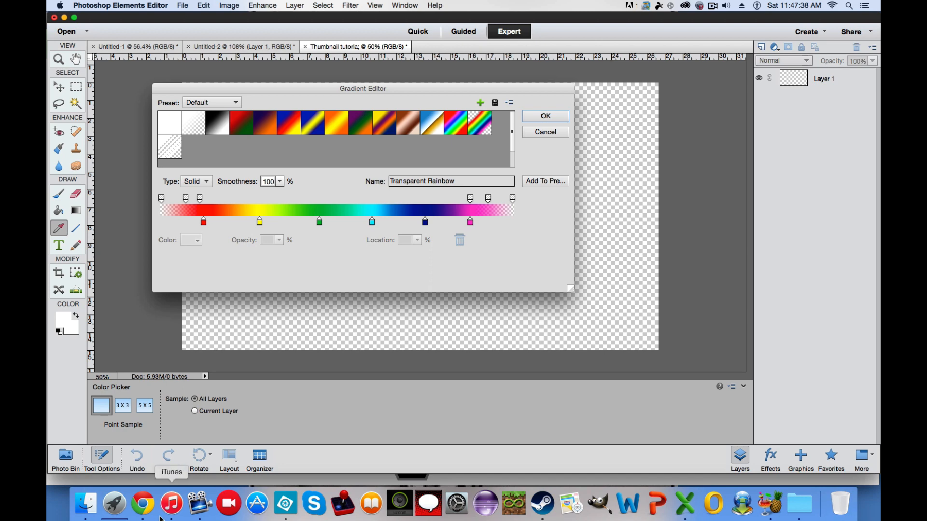
{"action": "left_click", "coordinate": [144, 504]}
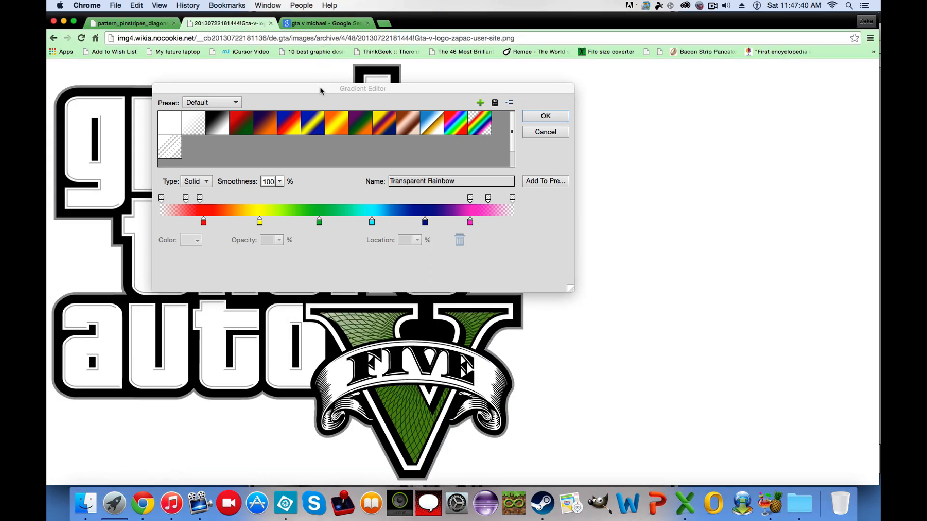
{"action": "left_click_drag", "start_coordinate": [368, 92], "coordinate": [575, 156]}
Step: Switch to Chrome, search YouTube for VanossGaming in a new tab, and examine the backgrounds of the video thumbnails
{"action": "left_click", "coordinate": [144, 503]}
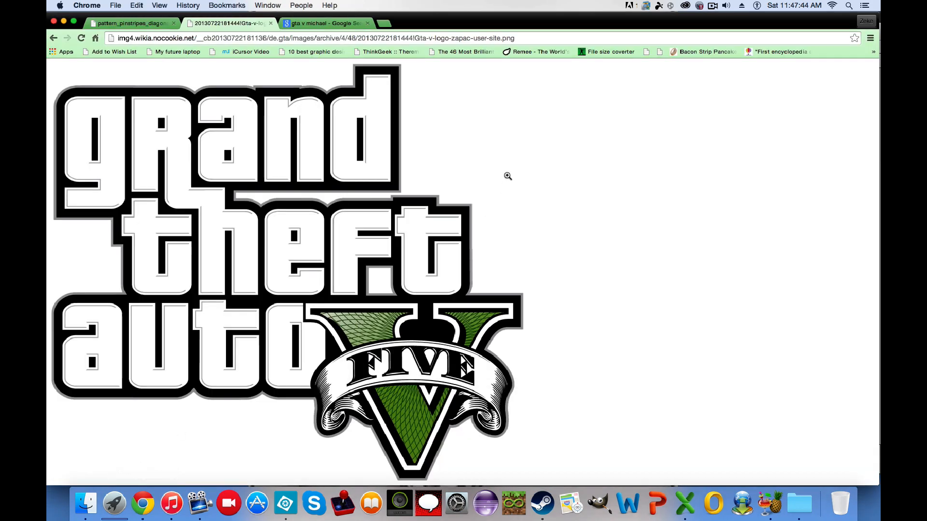
{"action": "left_click", "coordinate": [383, 23]}
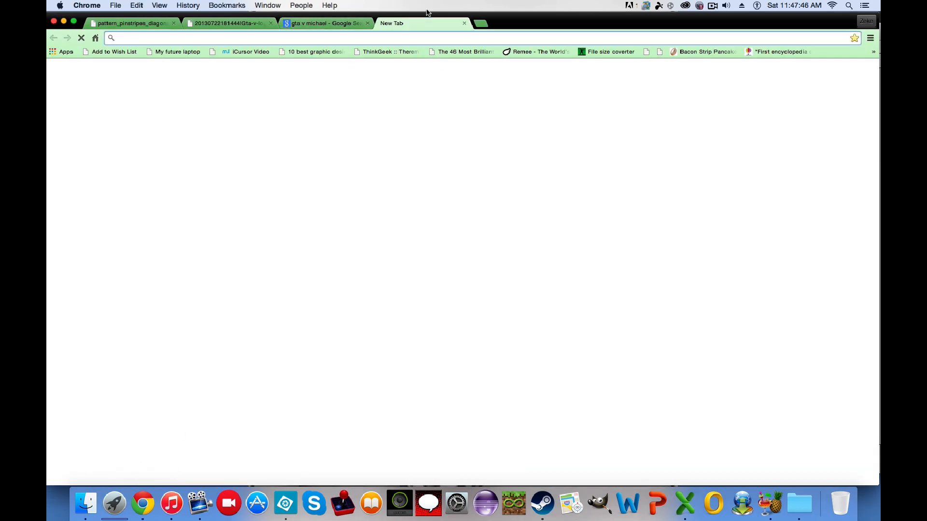
{"action": "type", "text": "youtube.com"}
{"action": "key", "text": "Tab"}
{"action": "type", "text": "Vanoo"}
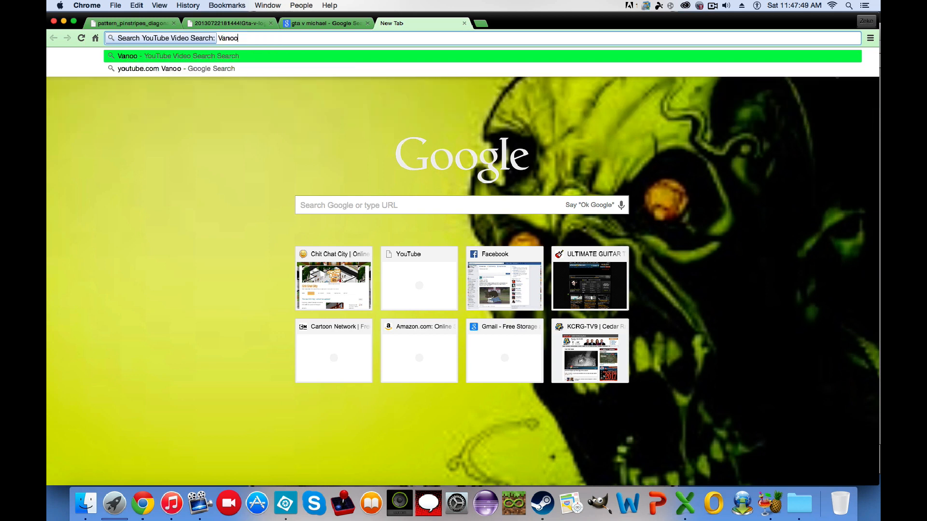
{"action": "key", "text": "BackSpace"}
{"action": "type", "text": "ssGami"}
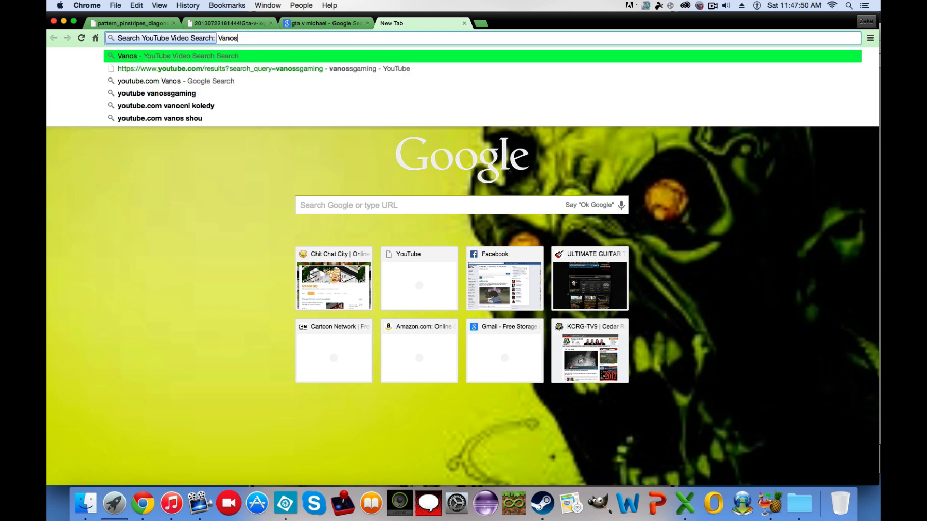
{"action": "type", "text": "ng"}
{"action": "key", "text": "Return"}
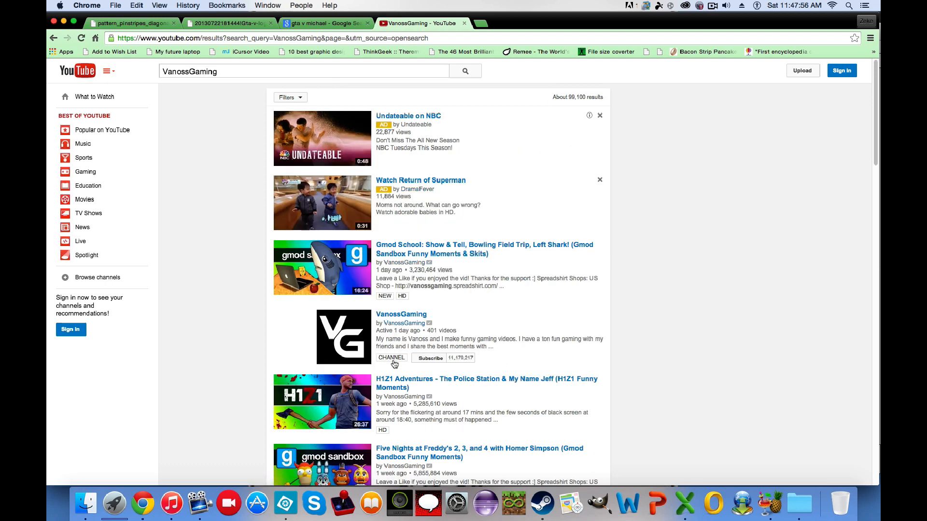
{"action": "scroll", "coordinate": [395, 364], "scroll_direction": "down", "scroll_amount": 1}
{"action": "scroll", "coordinate": [337, 341], "scroll_direction": "down", "scroll_amount": 5}
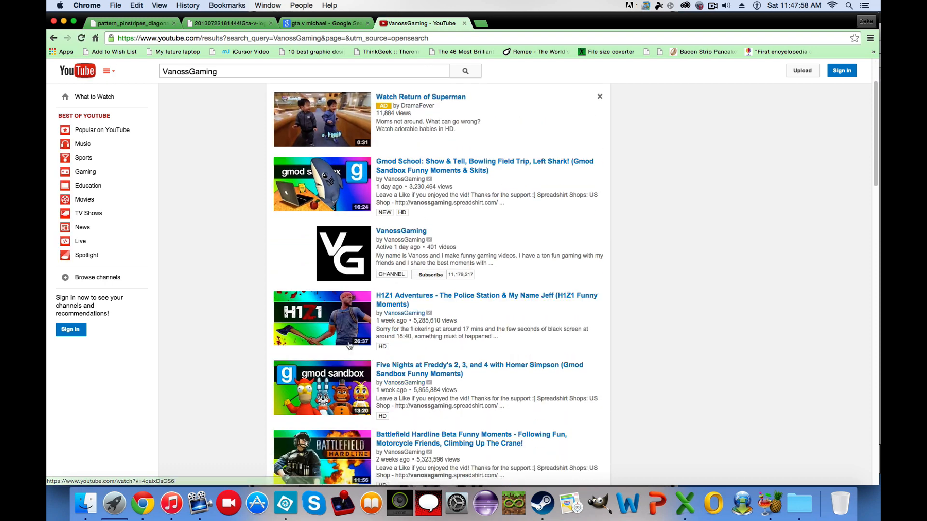
{"action": "scroll", "coordinate": [336, 341], "scroll_direction": "down", "scroll_amount": 8}
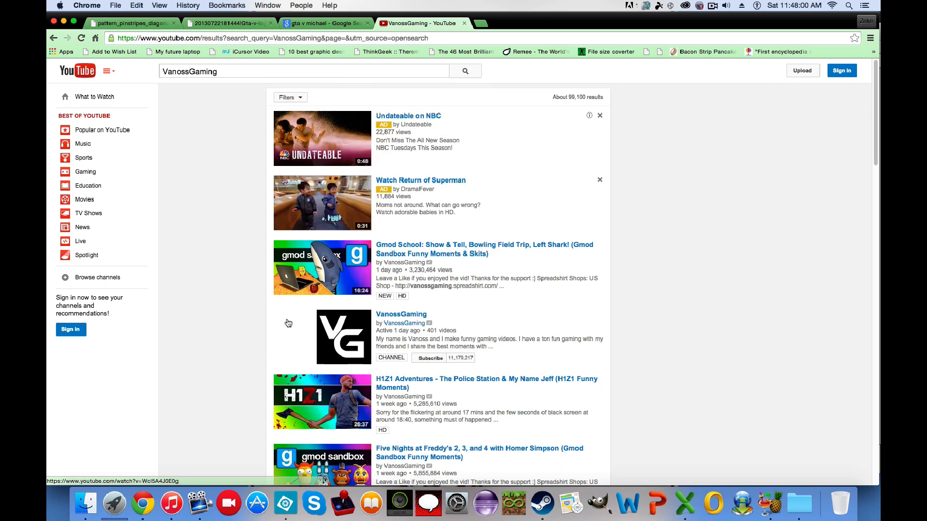
{"action": "scroll", "coordinate": [303, 322], "scroll_direction": "up", "scroll_amount": 12}
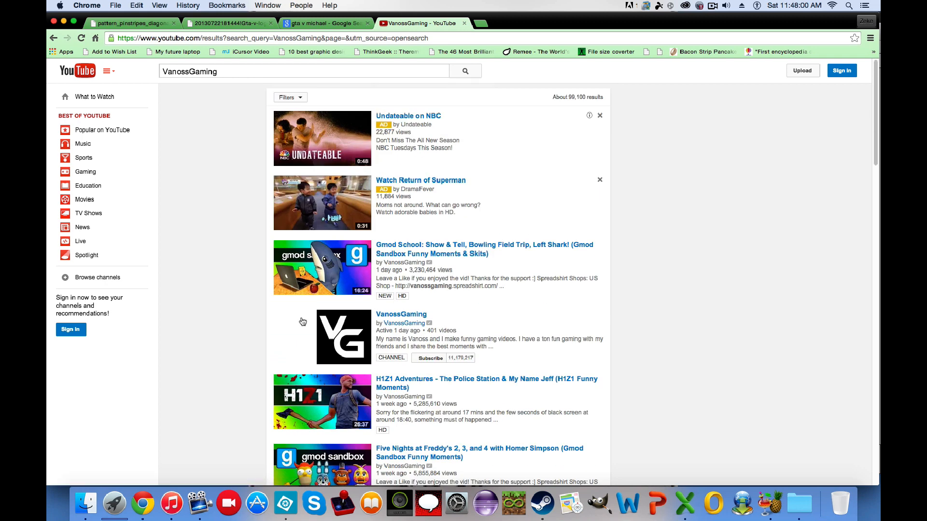
Step: Return to Photoshop Elements and accept the Transparent Rainbow gradient in the Gradient Editor
{"action": "left_click", "coordinate": [63, 21]}
{"action": "left_click_drag", "start_coordinate": [646, 153], "coordinate": [471, 15]}
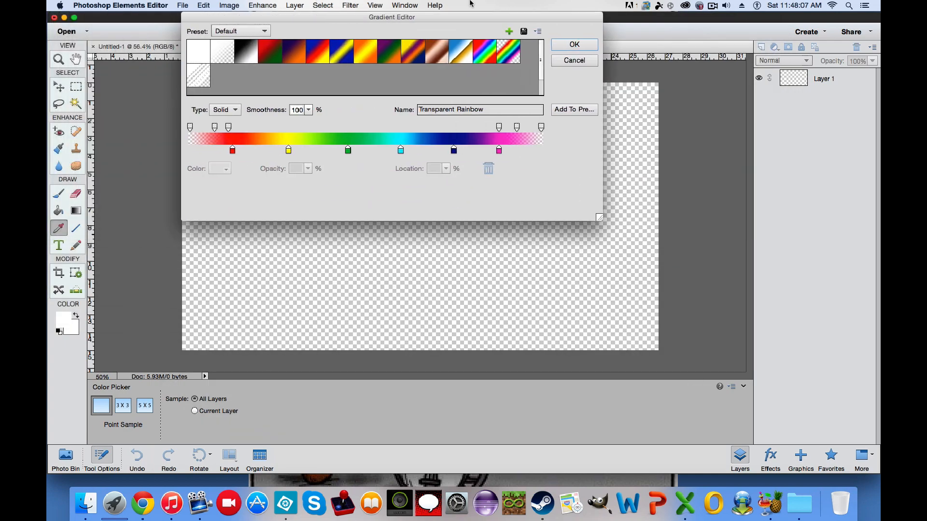
{"action": "left_click", "coordinate": [574, 45]}
Step: Select Layer 1 and fill it with a diagonal linear rainbow gradient, redrawing it from the canvas's upper-right corner towards the lower-left
{"action": "left_click", "coordinate": [669, 73]}
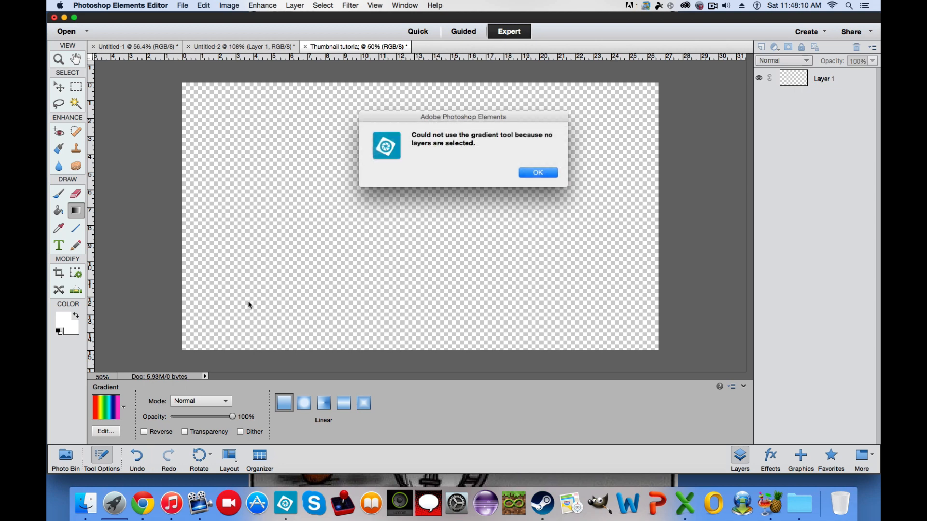
{"action": "left_click", "coordinate": [544, 173]}
{"action": "left_click", "coordinate": [800, 78]}
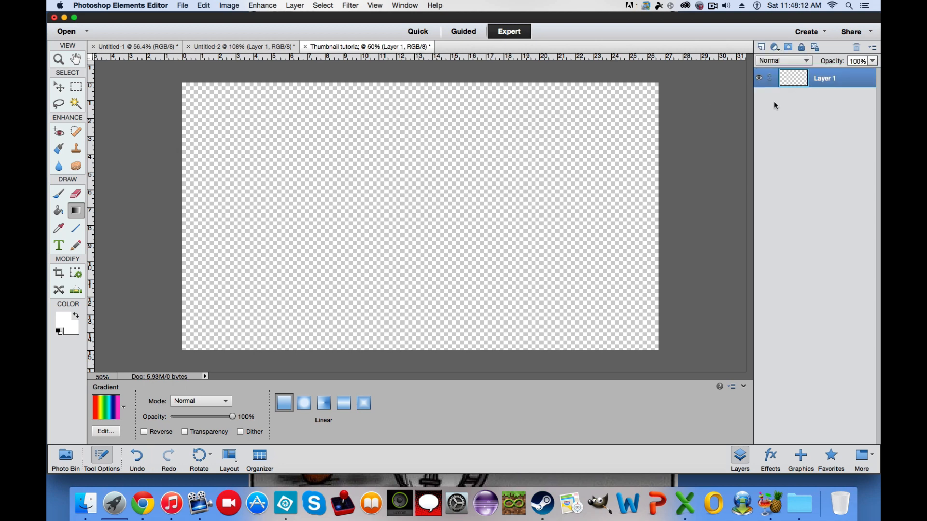
{"action": "left_click_drag", "start_coordinate": [645, 82], "coordinate": [158, 363]}
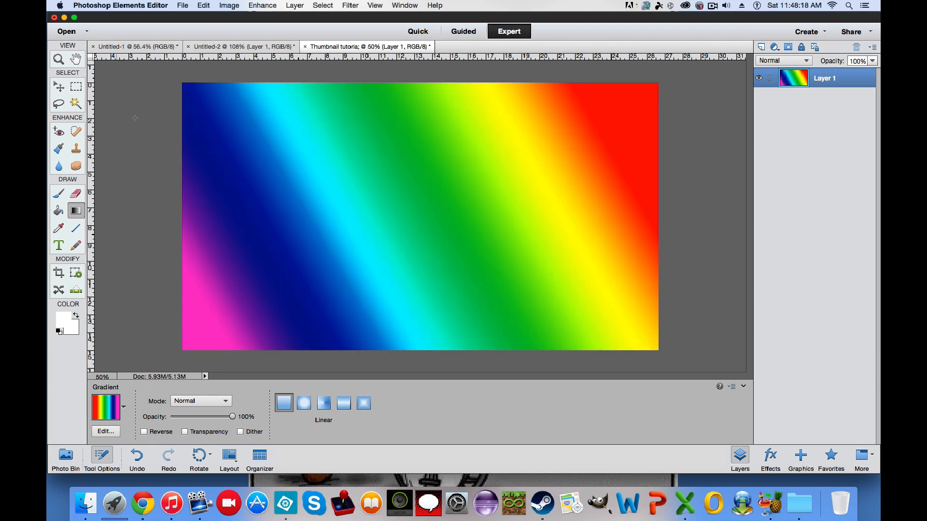
{"action": "left_click_drag", "start_coordinate": [664, 72], "coordinate": [154, 389]}
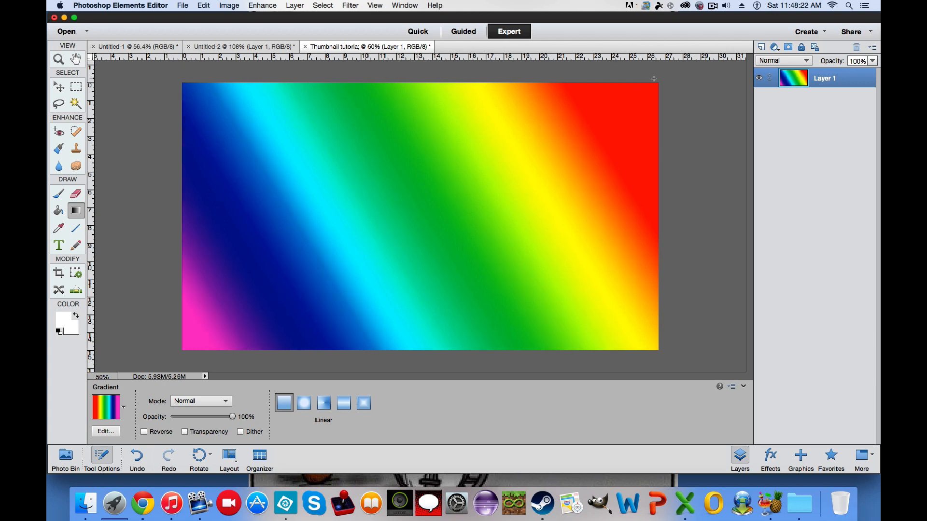
{"action": "left_click_drag", "start_coordinate": [102, 373], "coordinate": [161, 383]}
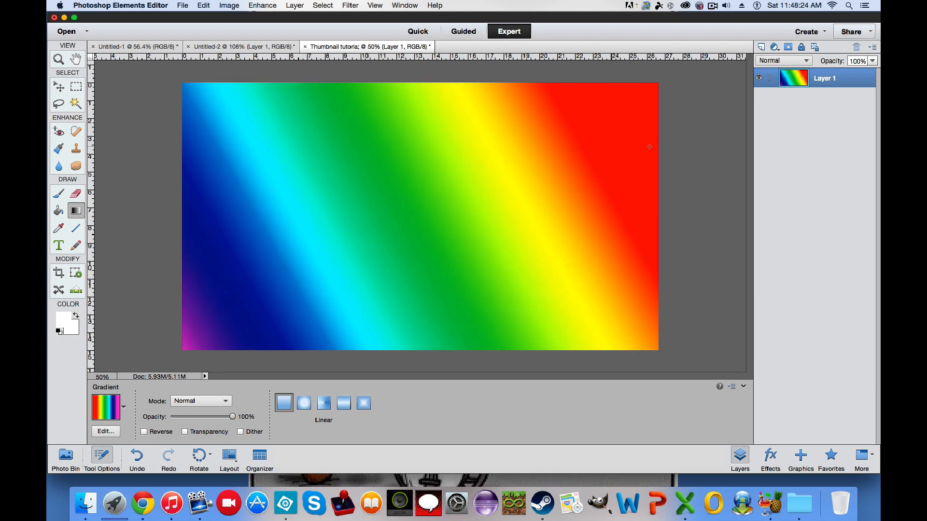
{"action": "left_click_drag", "start_coordinate": [652, 69], "coordinate": [199, 344]}
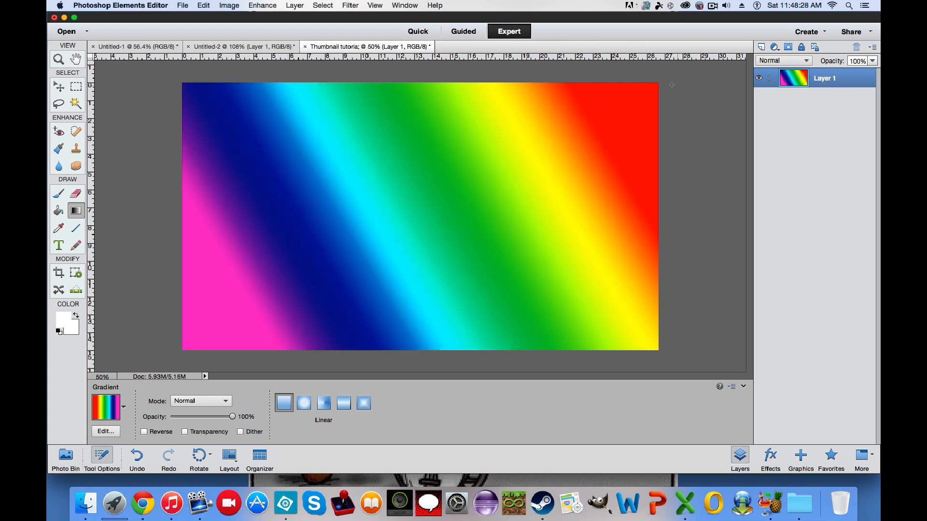
{"action": "left_click_drag", "start_coordinate": [671, 84], "coordinate": [188, 346]}
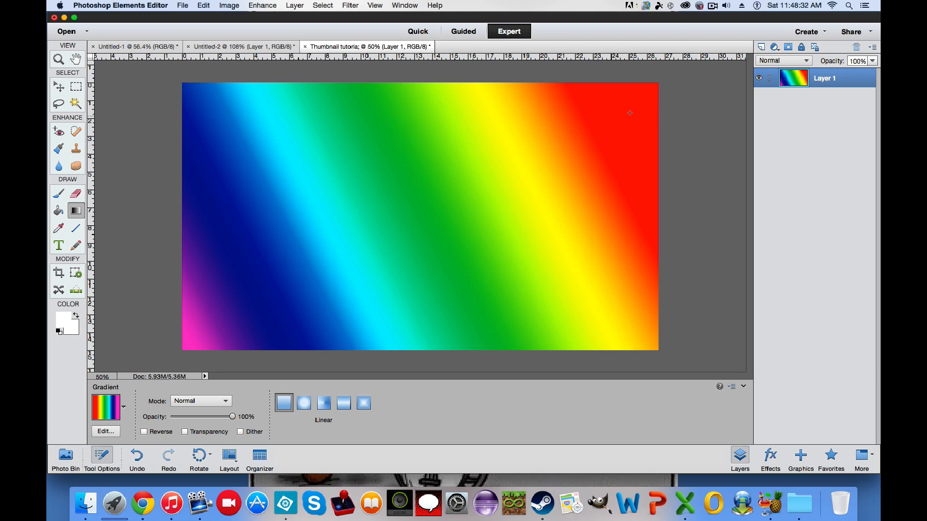
{"action": "left_click_drag", "start_coordinate": [644, 81], "coordinate": [206, 368]}
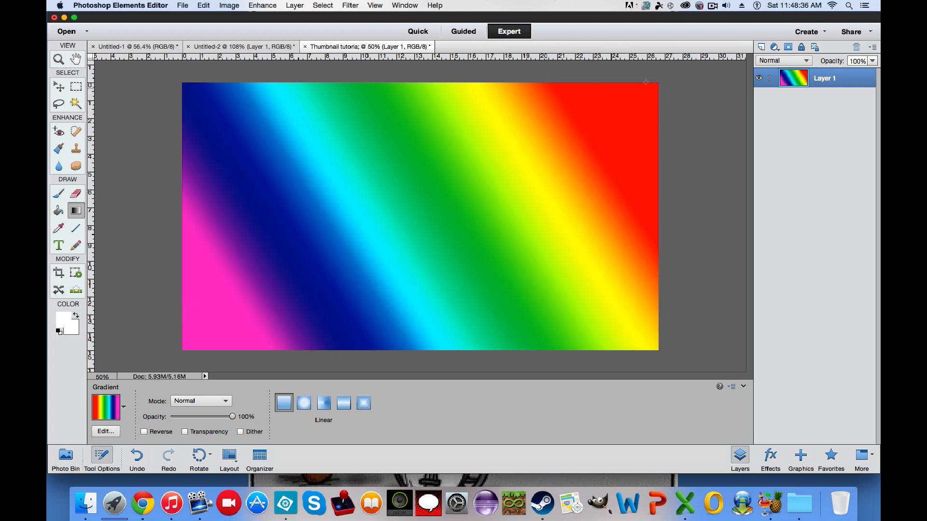
{"action": "left_click_drag", "start_coordinate": [670, 94], "coordinate": [196, 331]}
{"action": "left_click_drag", "start_coordinate": [691, 125], "coordinate": [199, 424]}
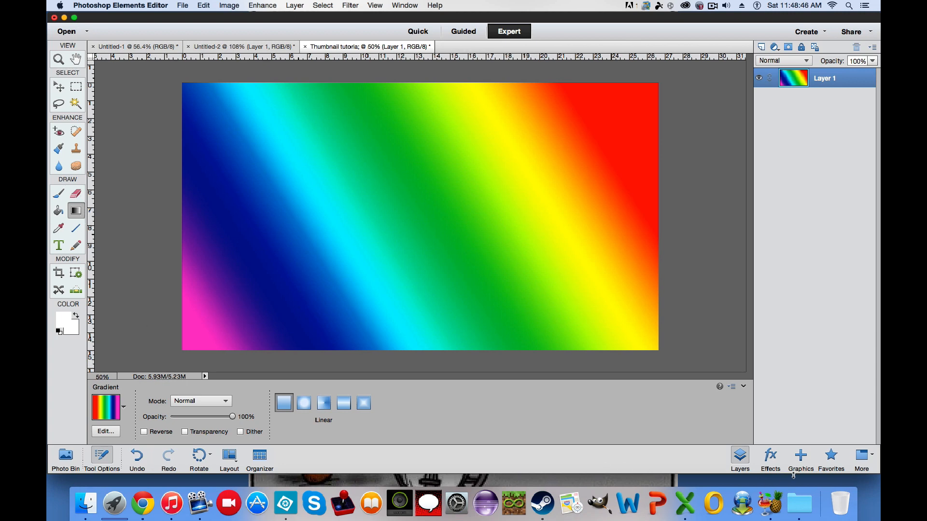
Step: Switch to Chrome and bring up the diagonal pinstripe pattern image
{"action": "left_click", "coordinate": [150, 505]}
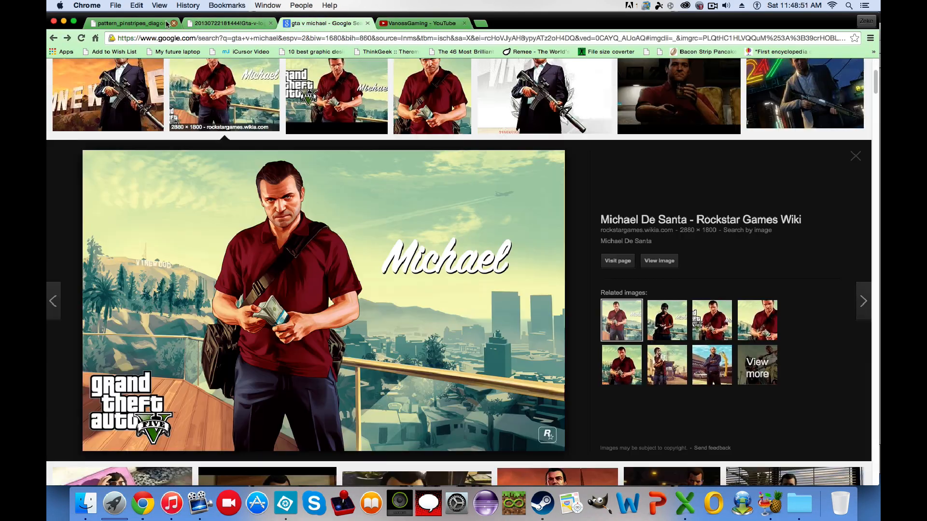
{"action": "left_click", "coordinate": [322, 24]}
{"action": "left_click", "coordinate": [244, 24]}
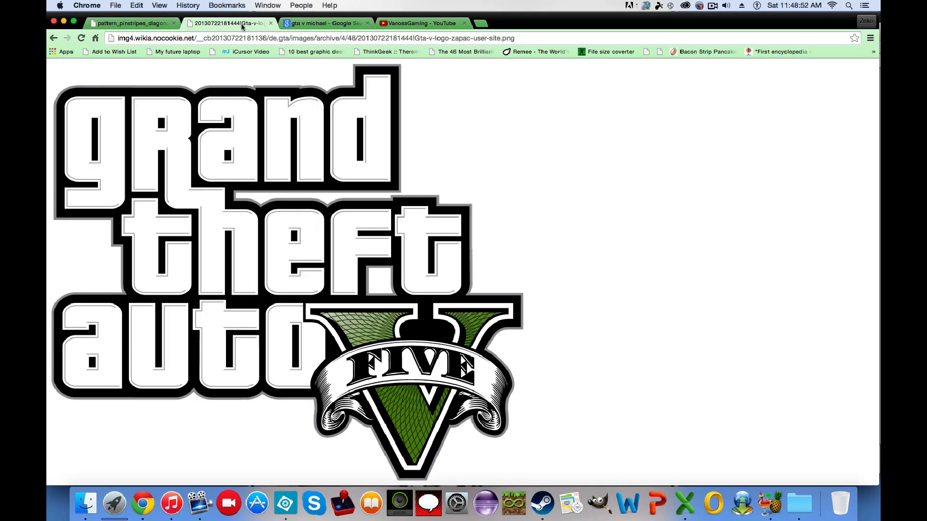
{"action": "left_click", "coordinate": [105, 27]}
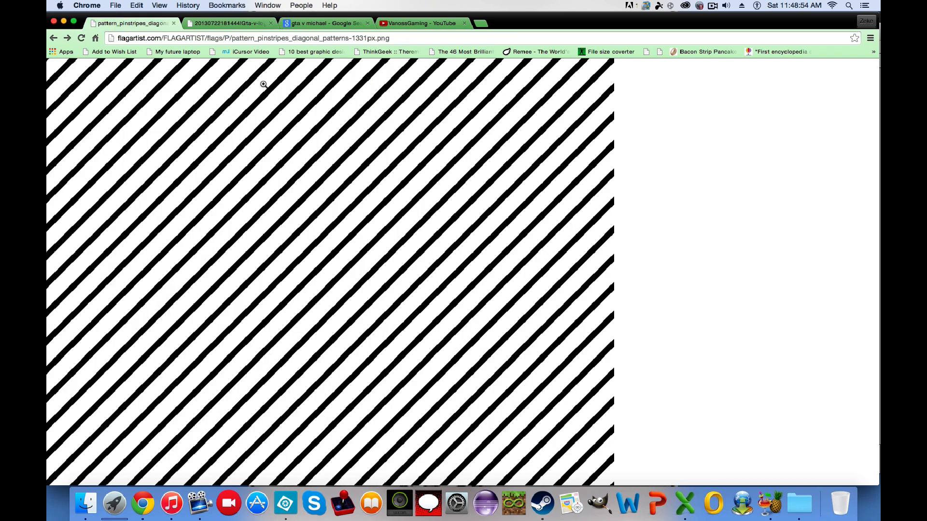
Step: Save the diagonal pinstripe pattern image to the Desktop as "diagonal lines.png"
{"action": "left_click", "coordinate": [177, 38]}
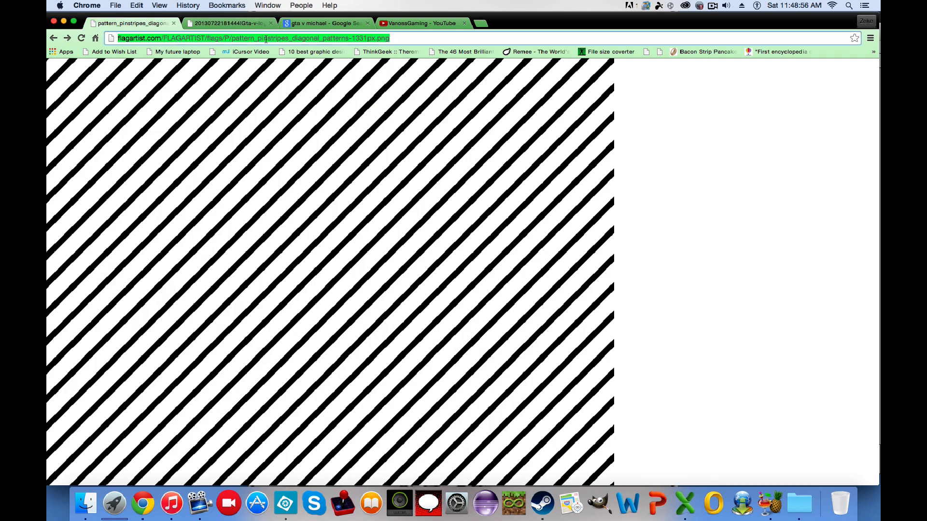
{"action": "left_click", "coordinate": [395, 148]}
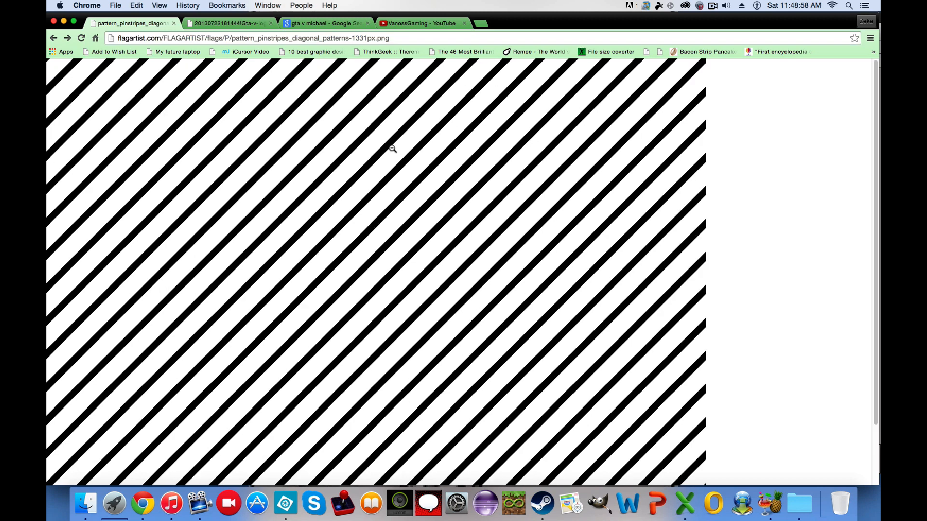
{"action": "left_click", "coordinate": [280, 144]}
{"action": "right_click", "coordinate": [273, 144]}
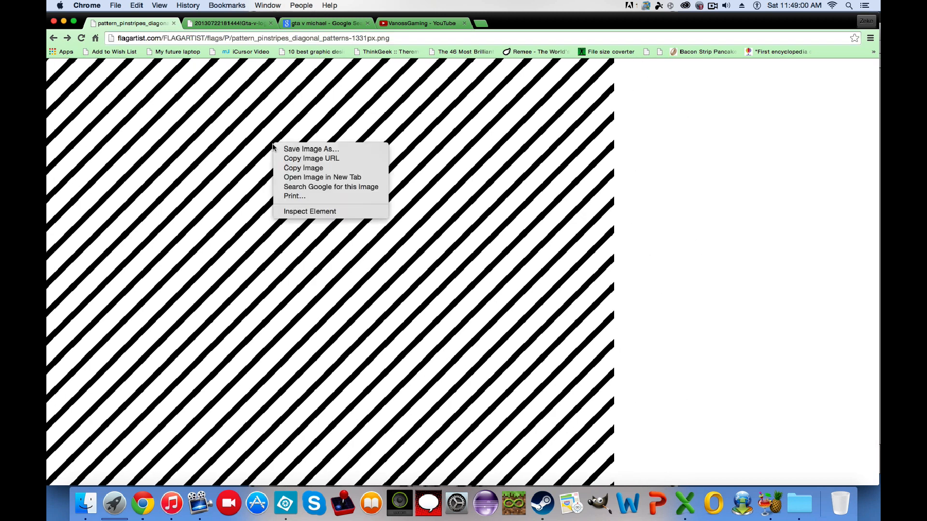
{"action": "left_click", "coordinate": [278, 149]}
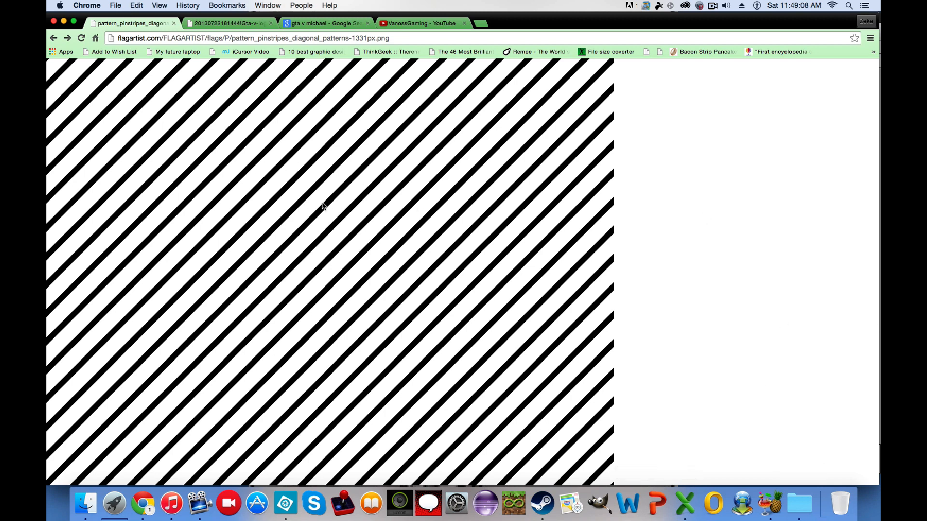
{"action": "key", "text": "super+s"}
{"action": "type", "text": "d"}
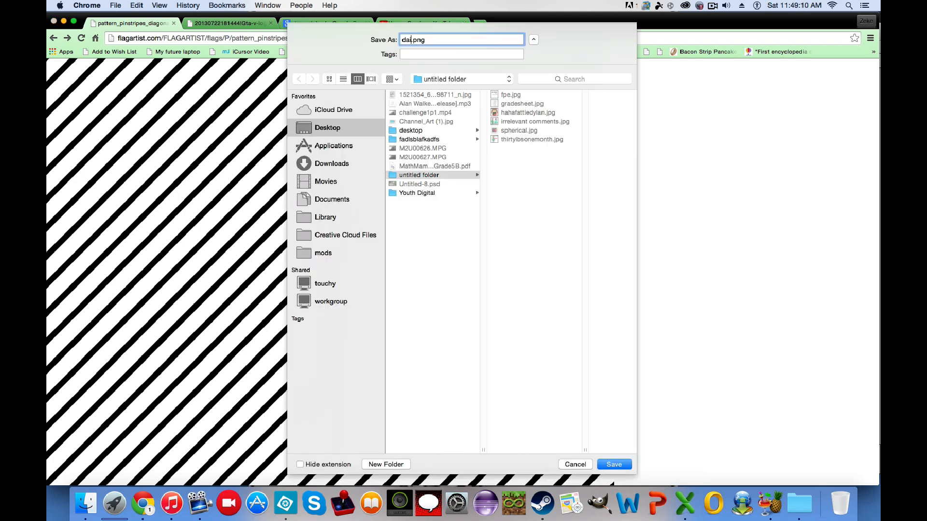
{"action": "type", "text": "iagonal lines"}
{"action": "left_click", "coordinate": [444, 289]}
{"action": "left_click", "coordinate": [612, 464]}
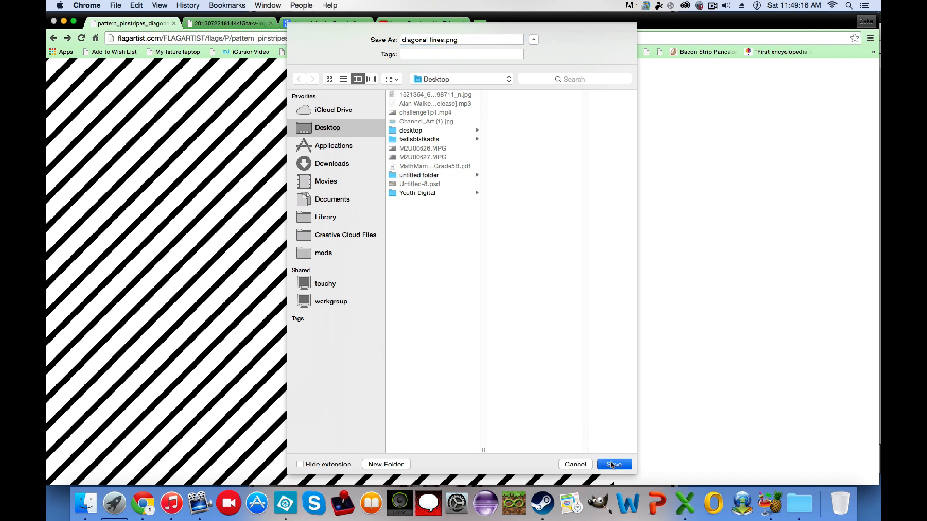
Step: Minimize Chrome to return to Photoshop Elements and open diagonal lines.png from the Desktop as its own document
{"action": "left_click", "coordinate": [63, 21]}
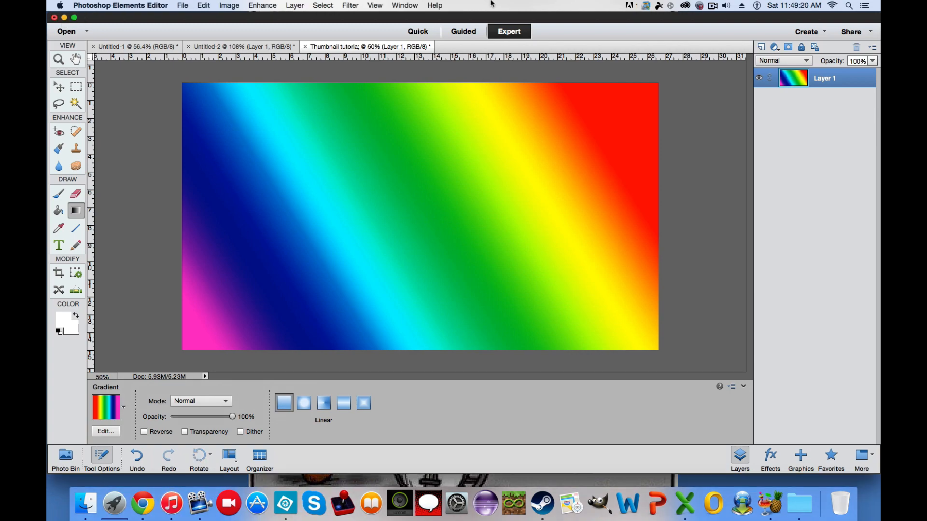
{"action": "left_click_drag", "start_coordinate": [563, 19], "coordinate": [512, 4]}
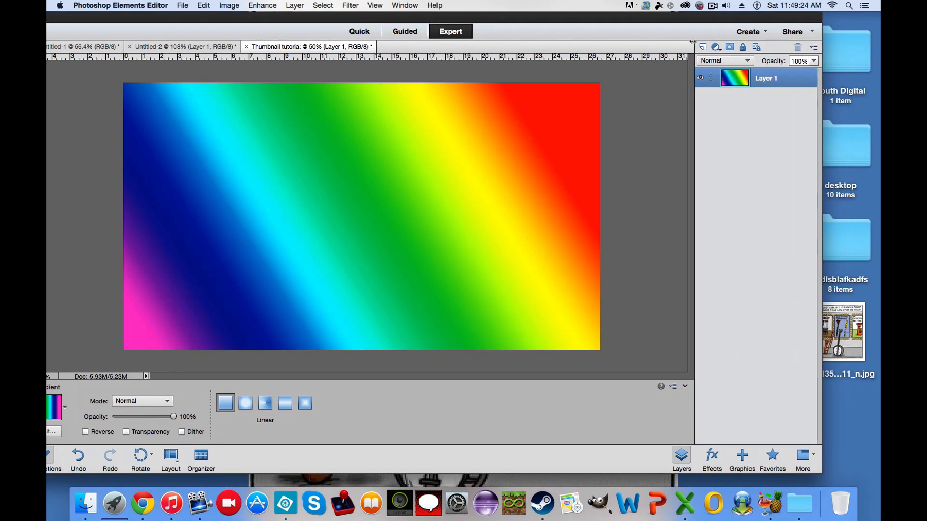
{"action": "left_click_drag", "start_coordinate": [684, 32], "coordinate": [612, 6]}
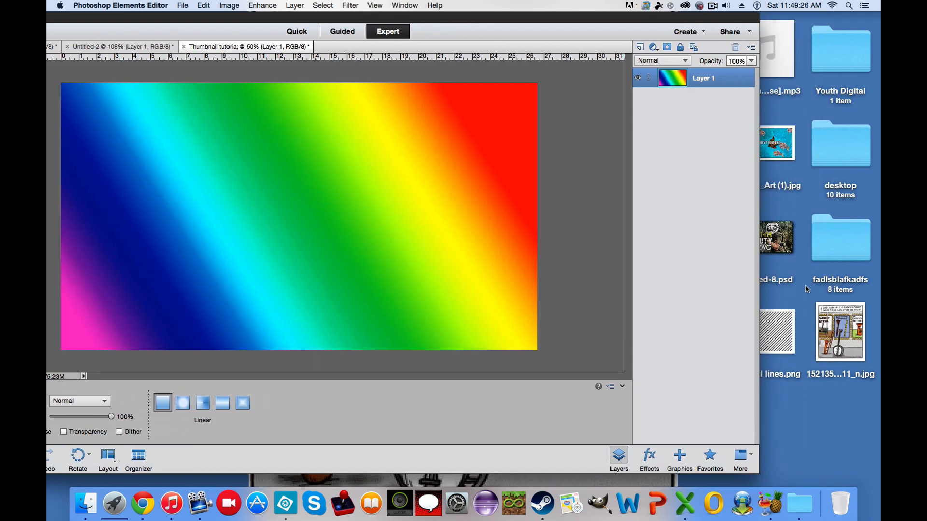
{"action": "left_click_drag", "start_coordinate": [777, 334], "coordinate": [451, 333]}
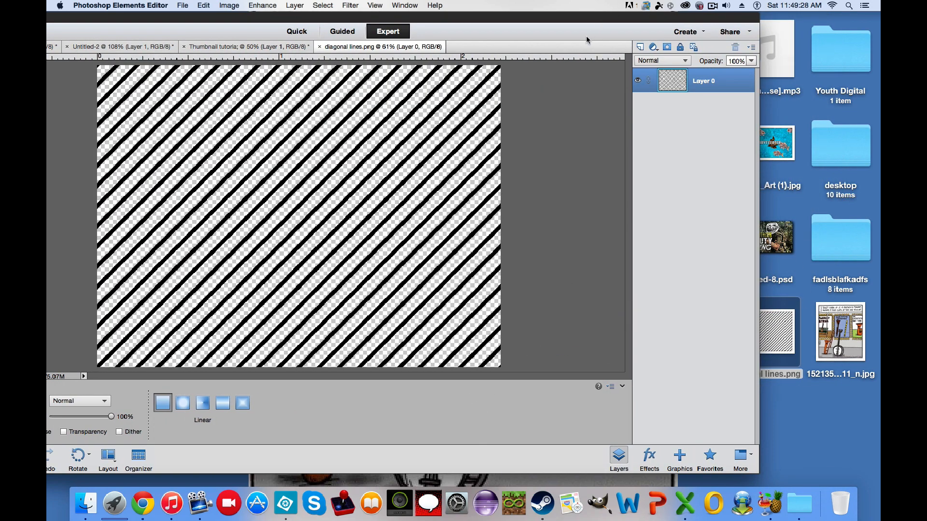
{"action": "left_click_drag", "start_coordinate": [600, 19], "coordinate": [746, 18]}
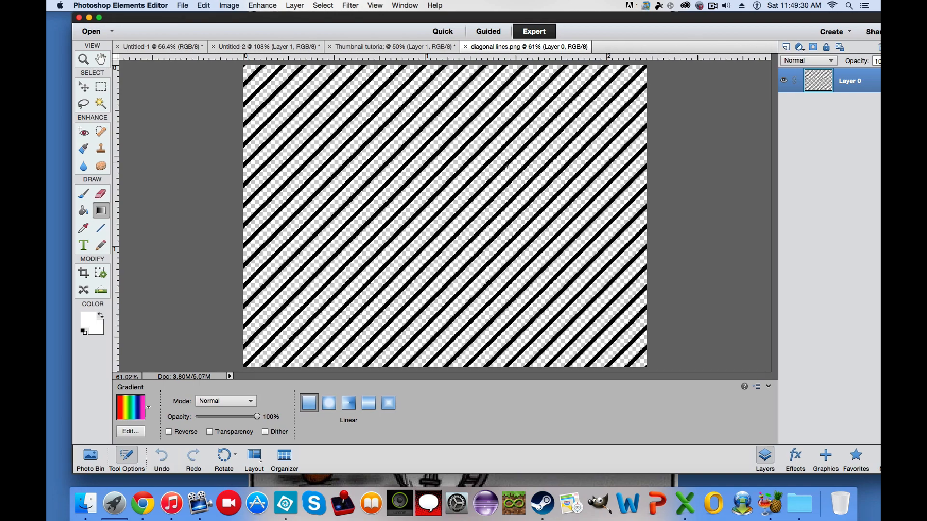
Step: Move the stripes into the thumbnail document as a new layer and scale them proportionally to 161.67% to cover the canvas
{"action": "scroll", "coordinate": [521, 153], "scroll_direction": "up", "scroll_amount": 10}
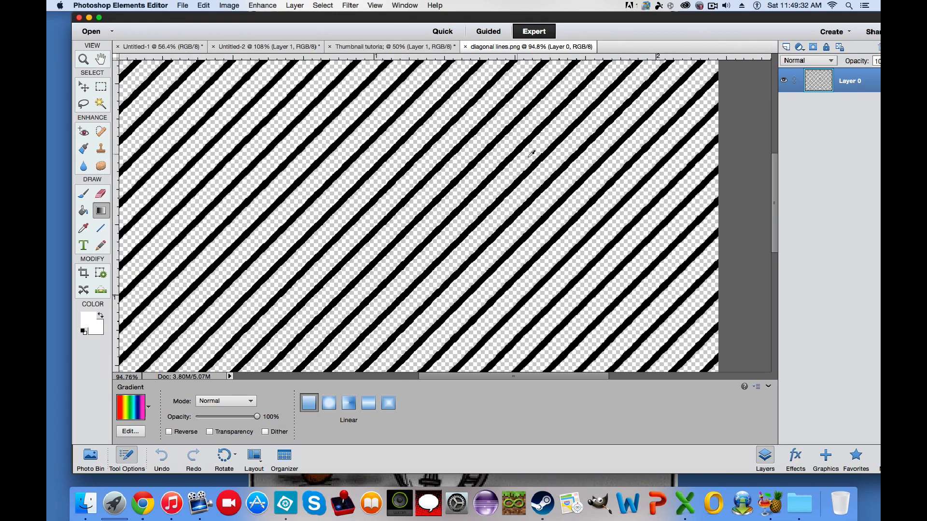
{"action": "scroll", "coordinate": [531, 153], "scroll_direction": "down", "scroll_amount": 5}
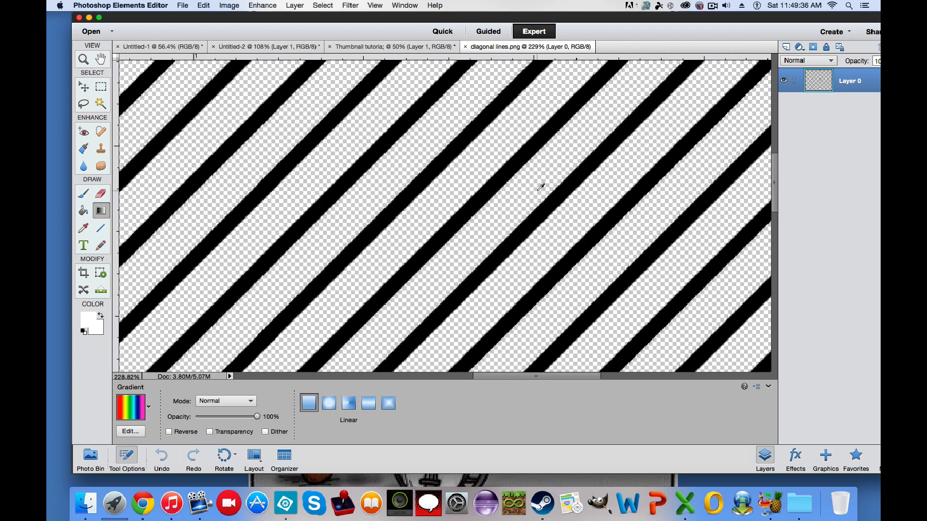
{"action": "scroll", "coordinate": [540, 186], "scroll_direction": "down", "scroll_amount": 4}
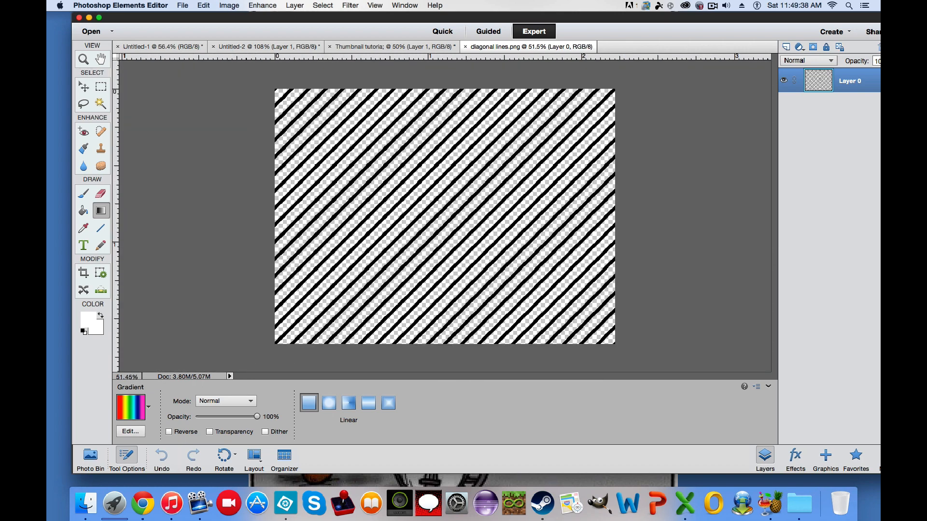
{"action": "left_click", "coordinate": [81, 86]}
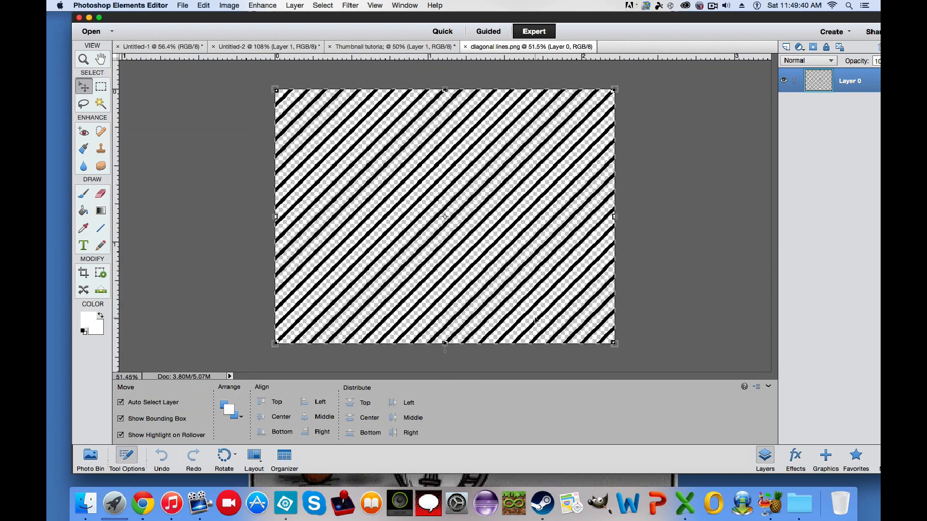
{"action": "left_click_drag", "start_coordinate": [513, 294], "coordinate": [401, 217]}
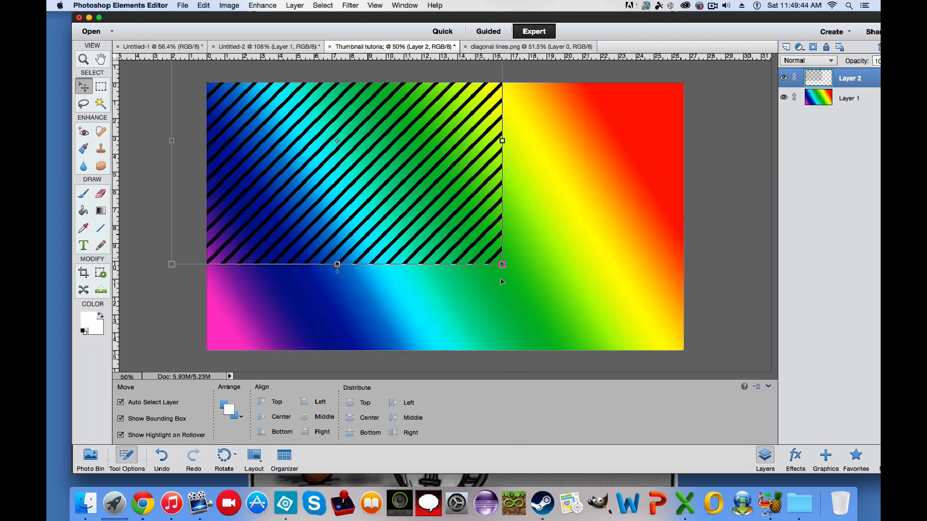
{"action": "left_click_drag", "start_coordinate": [502, 265], "coordinate": [706, 450]}
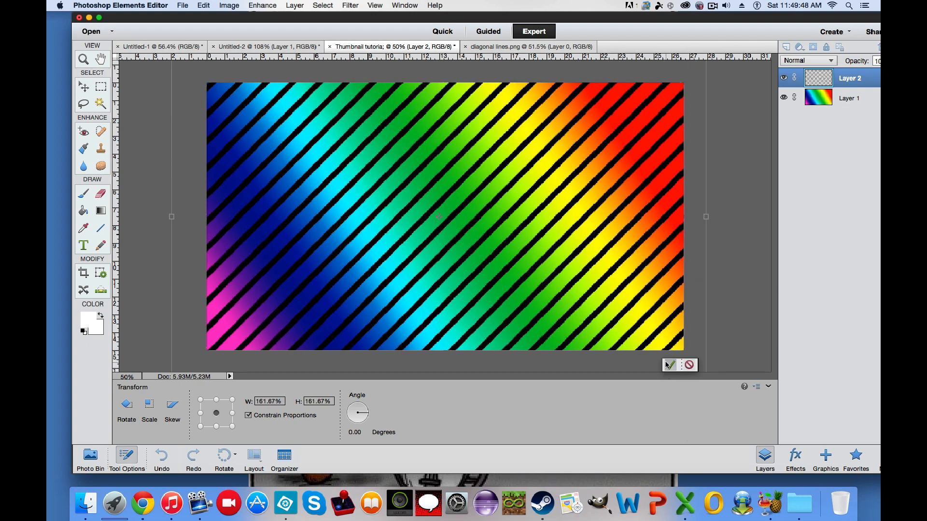
{"action": "left_click", "coordinate": [669, 365]}
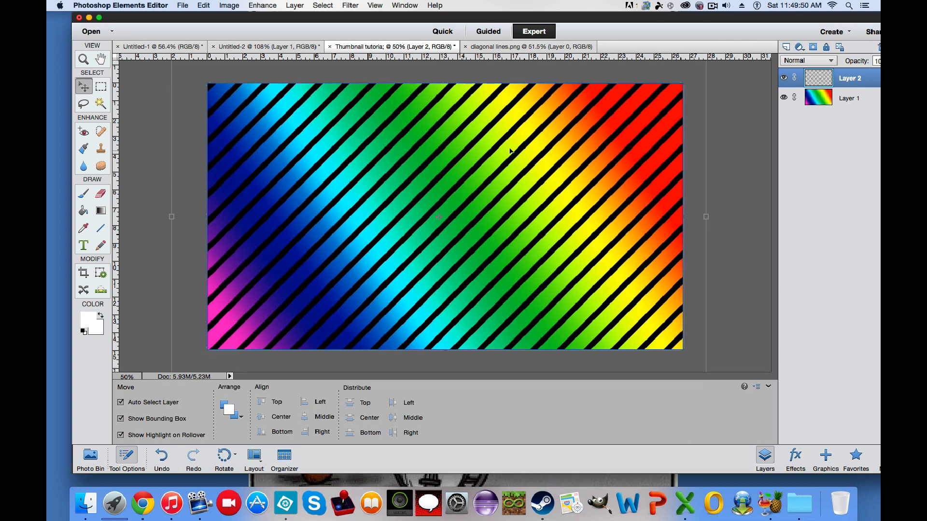
Step: Lower the opacity of the stripes on Layer 2 to 3%
{"action": "key", "text": "super+0"}
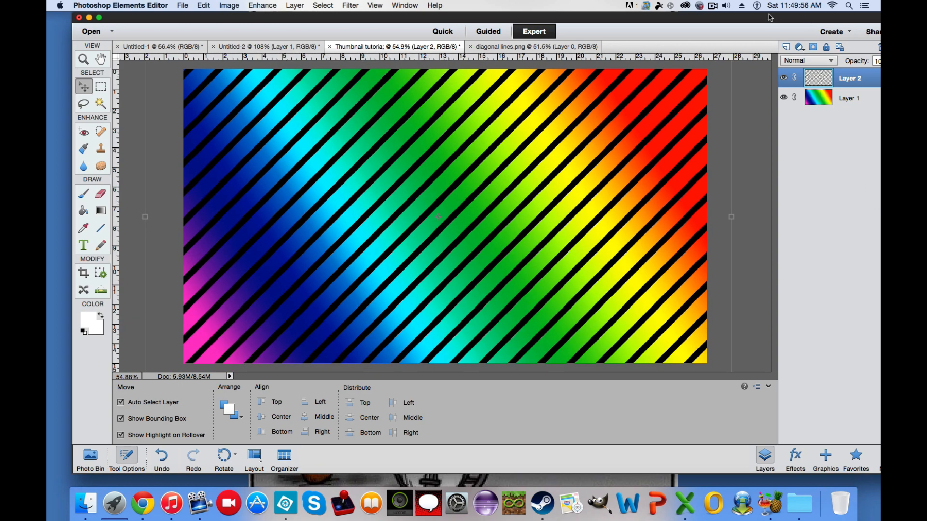
{"action": "left_click_drag", "start_coordinate": [769, 17], "coordinate": [738, 17]}
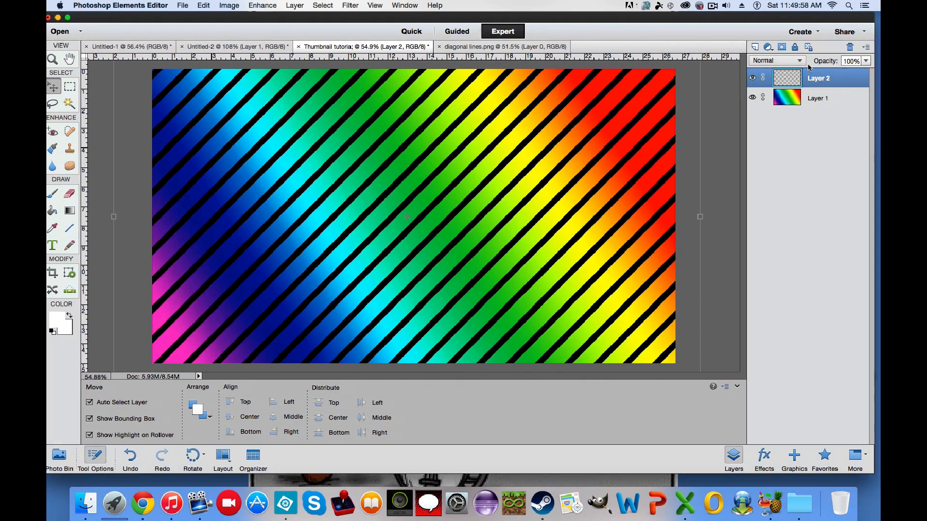
{"action": "left_click", "coordinate": [866, 61]}
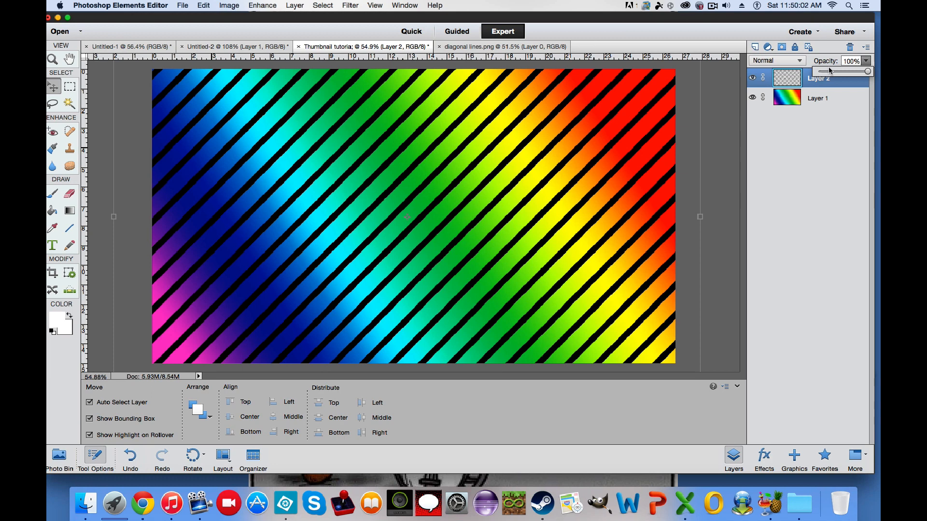
{"action": "left_click_drag", "start_coordinate": [824, 73], "coordinate": [821, 74]}
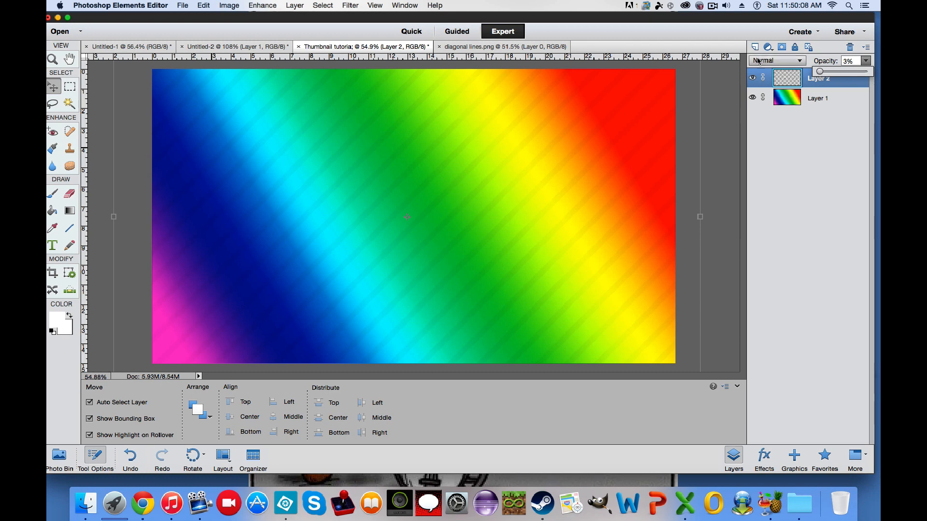
Step: Try the Overlay blend mode on Layer 2 with its opacity at 15%
{"action": "left_click", "coordinate": [779, 61]}
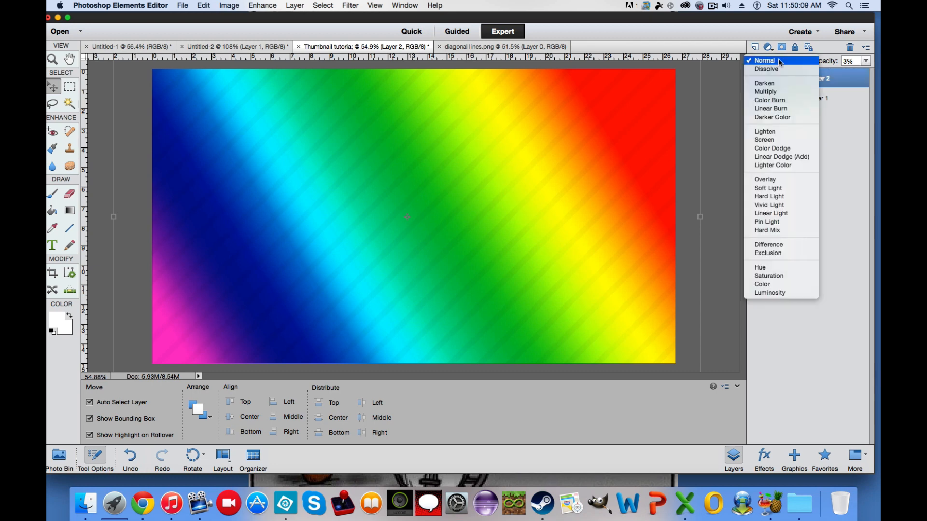
{"action": "left_click", "coordinate": [772, 181]}
{"action": "left_click", "coordinate": [867, 61]}
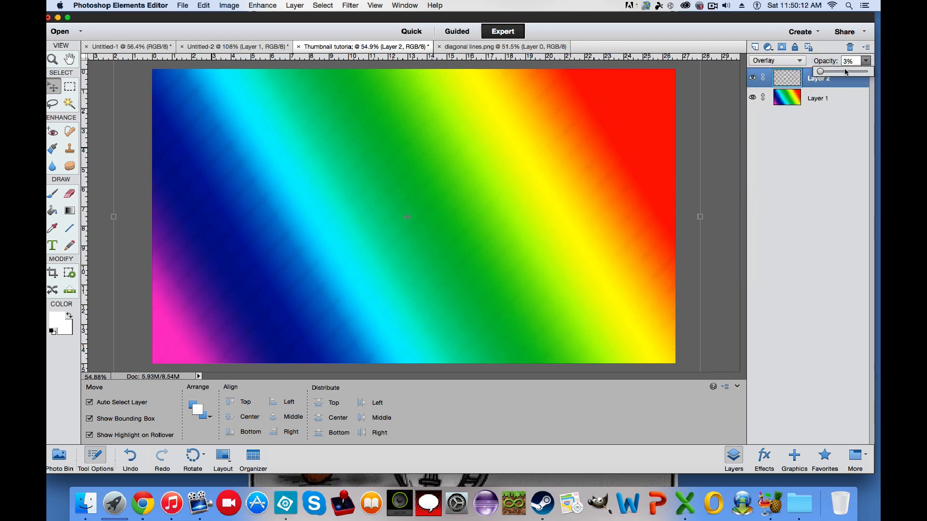
{"action": "left_click_drag", "start_coordinate": [840, 72], "coordinate": [827, 73]}
Step: Return Layer 2's blend mode to Normal and set its opacity to 4%
{"action": "left_click", "coordinate": [770, 60]}
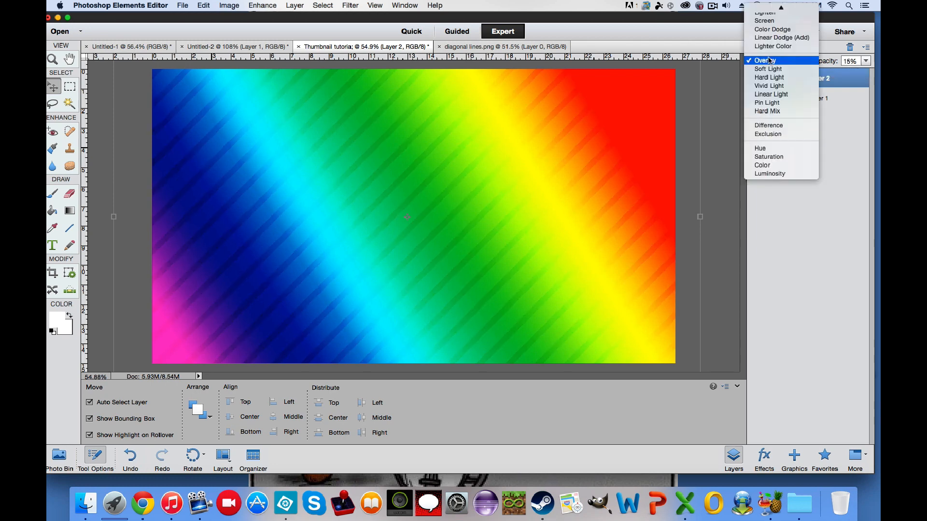
{"action": "left_click", "coordinate": [768, 11]}
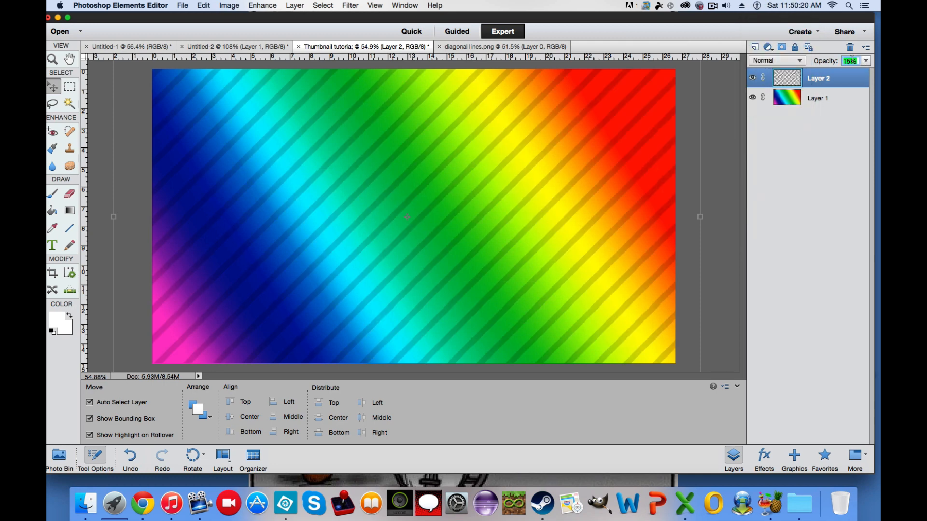
{"action": "type", "text": "4"}
{"action": "key", "text": "Return"}
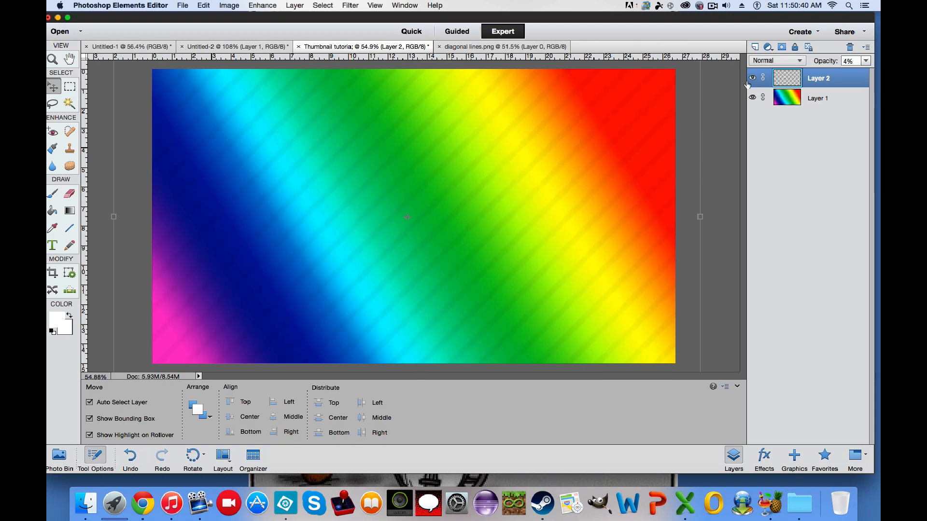
Step: Switch to Chrome and go back from the GTA V logo image to its Google image search results
{"action": "left_click", "coordinate": [141, 504]}
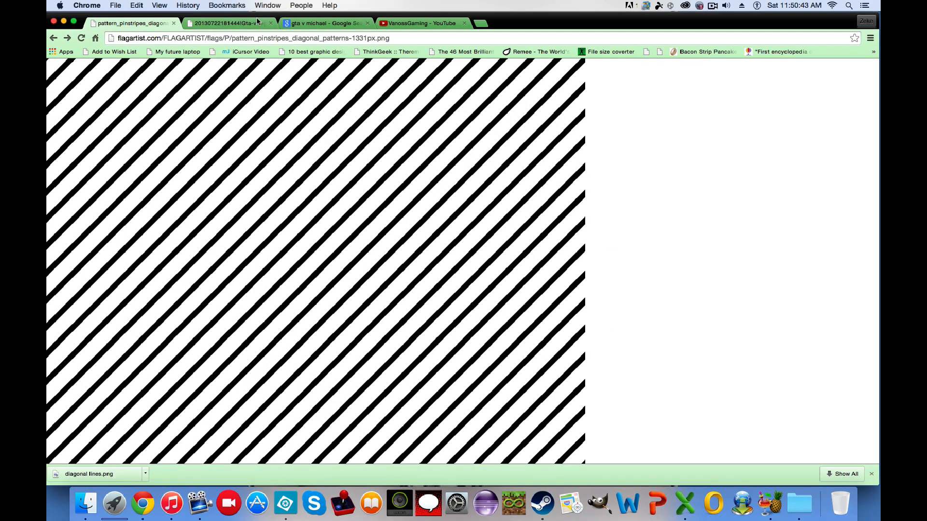
{"action": "left_click", "coordinate": [258, 22]}
{"action": "left_click", "coordinate": [309, 23]}
{"action": "left_click", "coordinate": [248, 23]}
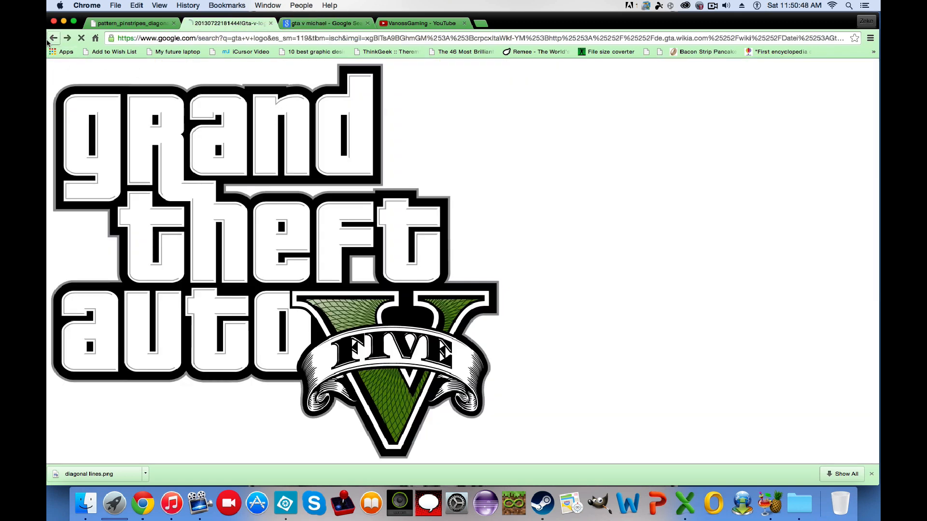
{"action": "left_click", "coordinate": [54, 38]}
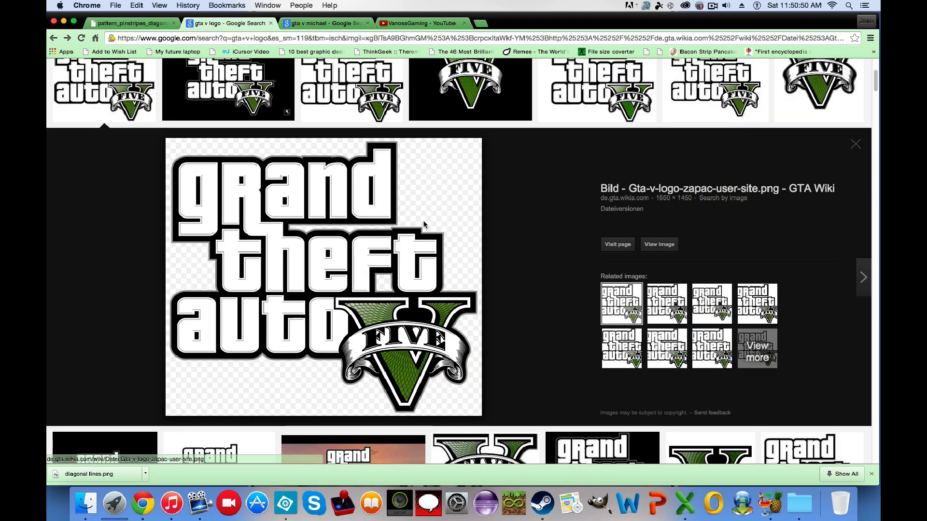
{"action": "scroll", "coordinate": [424, 222], "scroll_direction": "up", "scroll_amount": 3}
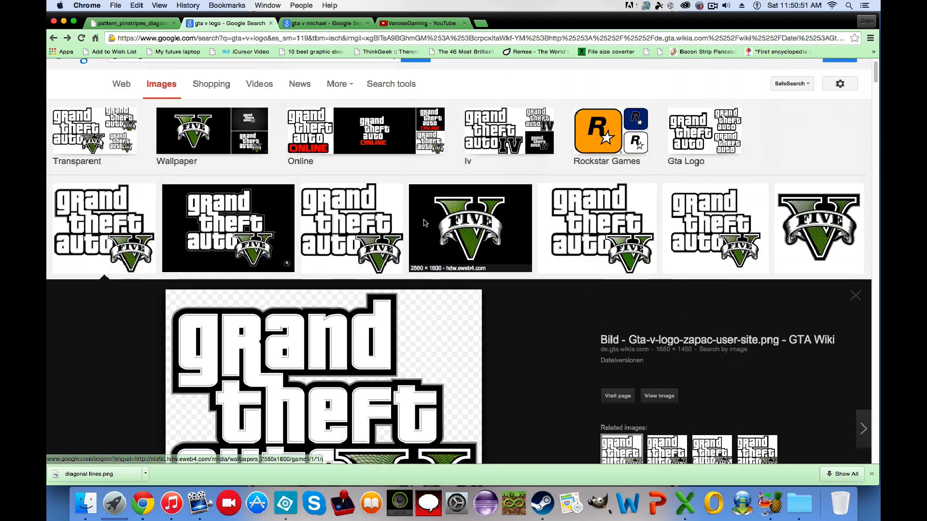
Step: Compare the transparent GTA V logo results and open the 674 × 515 Grand Theft Auto V Logo.png at full size
{"action": "left_click", "coordinate": [570, 208]}
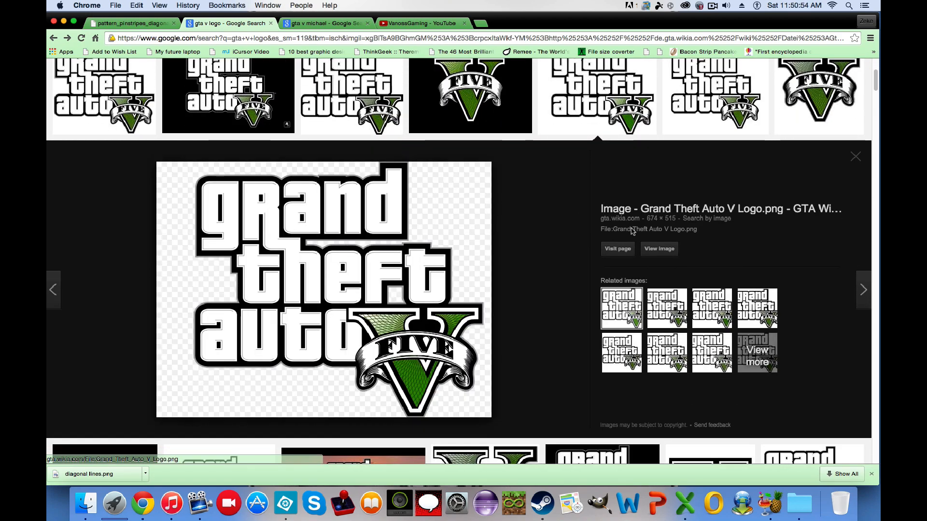
{"action": "scroll", "coordinate": [82, 154], "scroll_direction": "up", "scroll_amount": 1}
{"action": "left_click", "coordinate": [93, 144]}
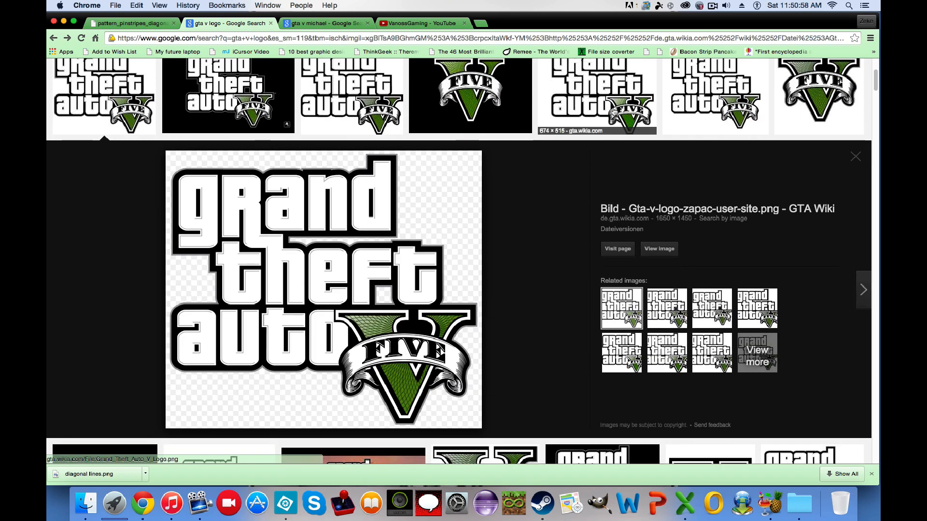
{"action": "left_click", "coordinate": [613, 109]}
{"action": "left_click", "coordinate": [653, 254]}
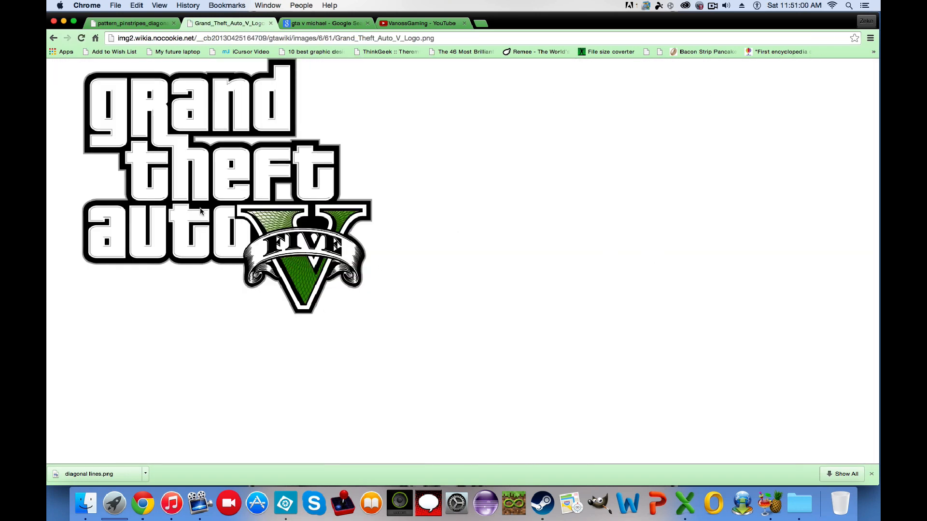
Step: Save the full-size logo image to the Desktop as Grand_Theft_Auto_V_Logo.png
{"action": "right_click", "coordinate": [170, 210]}
{"action": "left_click", "coordinate": [173, 213]}
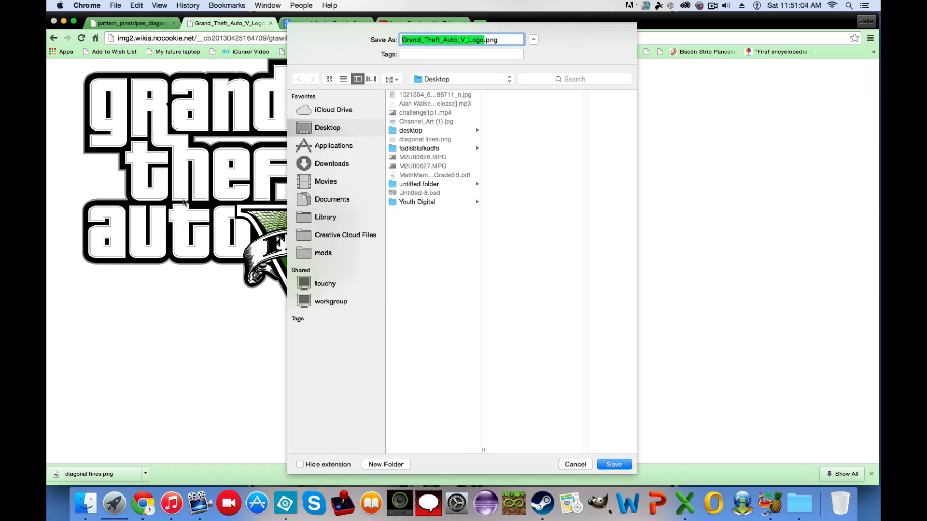
{"action": "key", "text": "Return"}
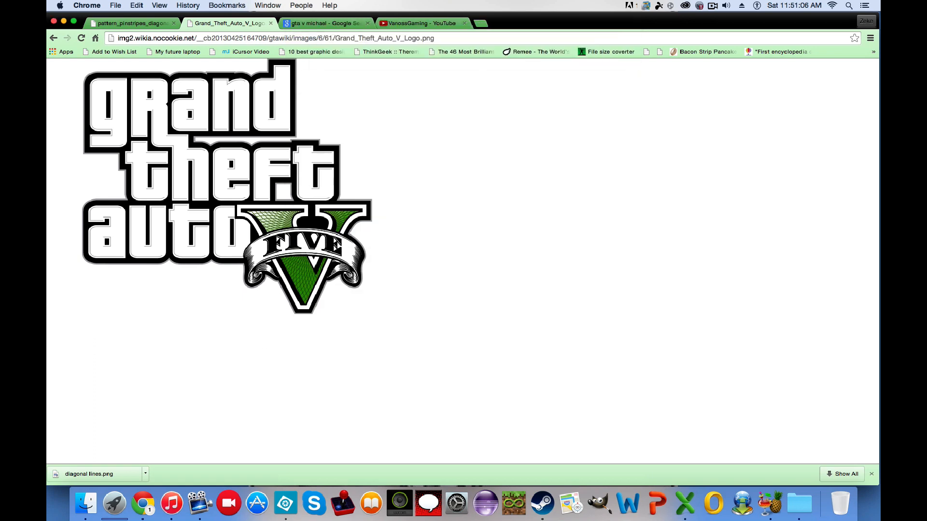
Step: Switch to Photoshop Elements and open Grand_Theft_Auto_V_Logo.png from the desktop as its own document
{"action": "left_click", "coordinate": [64, 21]}
{"action": "left_click", "coordinate": [323, 21]}
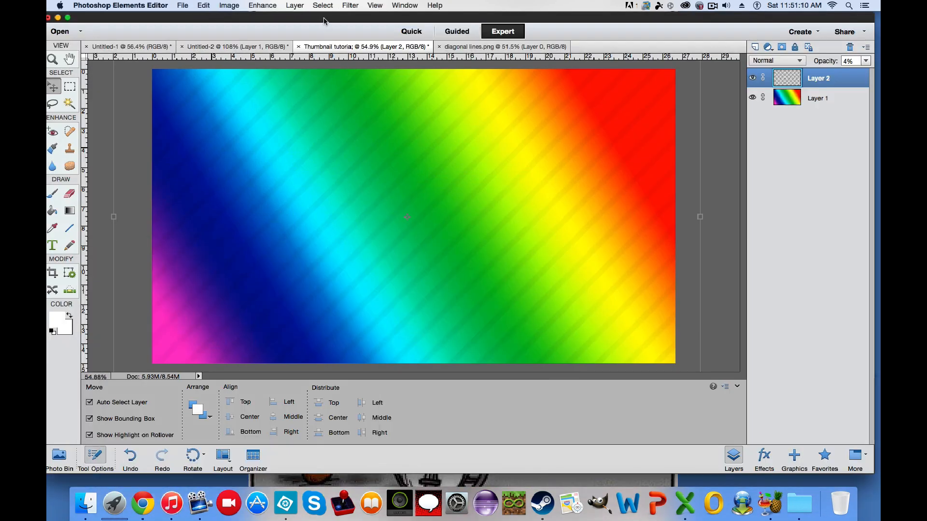
{"action": "left_click_drag", "start_coordinate": [327, 19], "coordinate": [188, 18]}
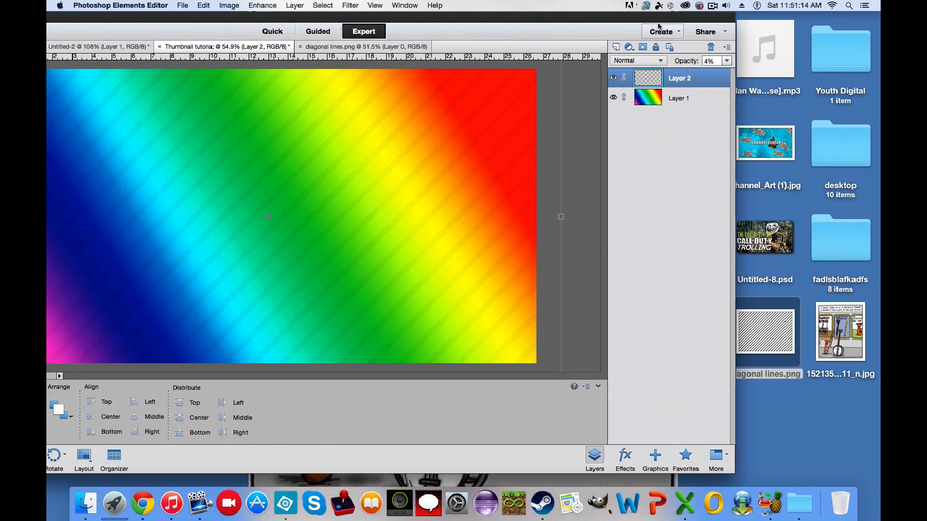
{"action": "left_click_drag", "start_coordinate": [657, 27], "coordinate": [604, 15]}
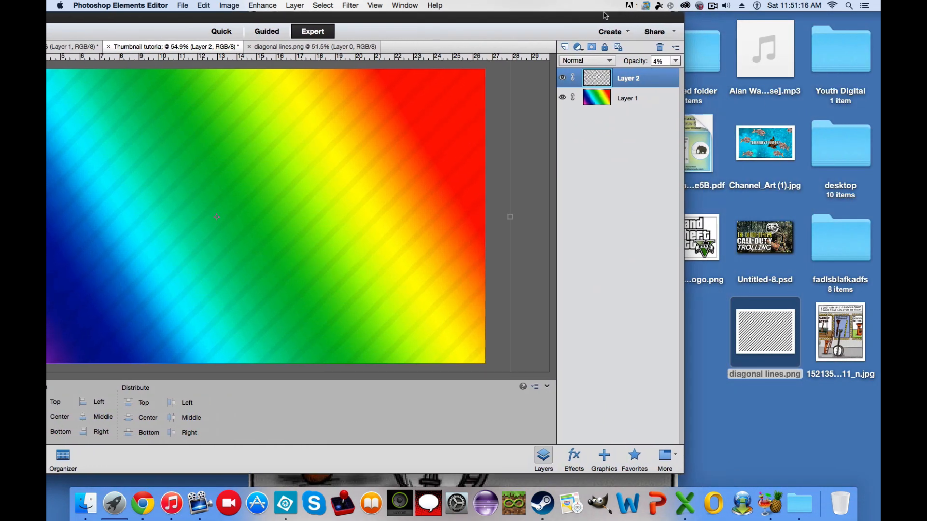
{"action": "left_click_drag", "start_coordinate": [710, 232], "coordinate": [373, 135]}
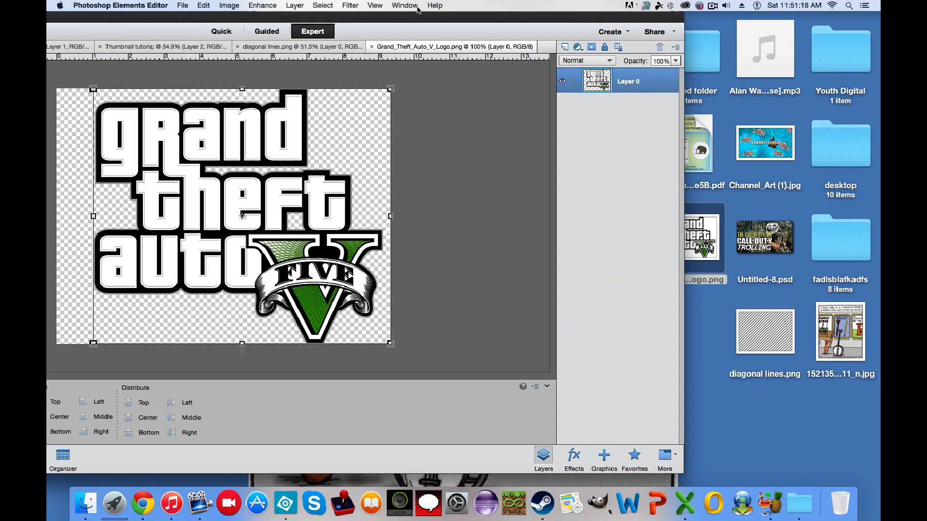
{"action": "left_click_drag", "start_coordinate": [419, 17], "coordinate": [611, 4]}
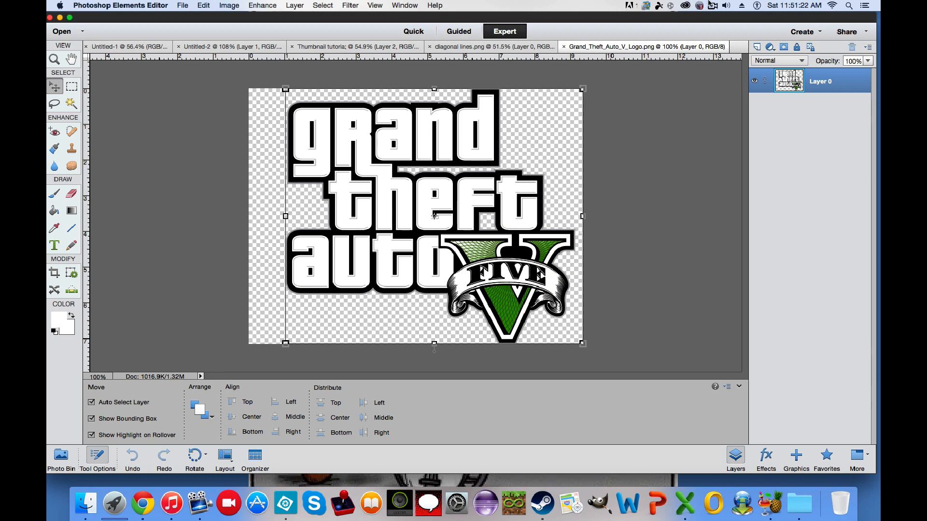
{"action": "left_click", "coordinate": [712, 6]}
{"action": "left_click", "coordinate": [747, 67]}
Step: Try selecting the transparent background around the logo with the Magic Wand, invert the selection and deselect
{"action": "left_click", "coordinate": [67, 105]}
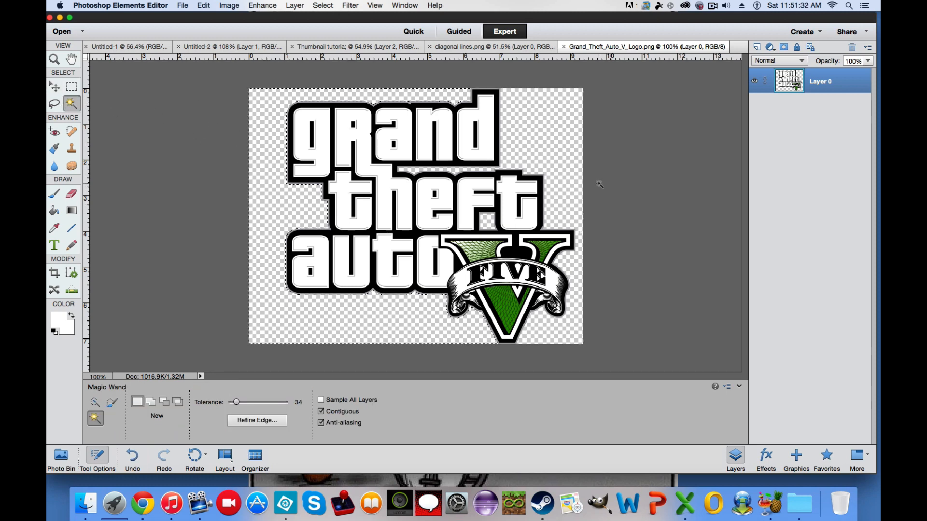
{"action": "left_click", "coordinate": [546, 147]}
{"action": "right_click", "coordinate": [546, 148]}
{"action": "left_click", "coordinate": [523, 137]}
{"action": "left_click", "coordinate": [522, 137], "text": "shift"}
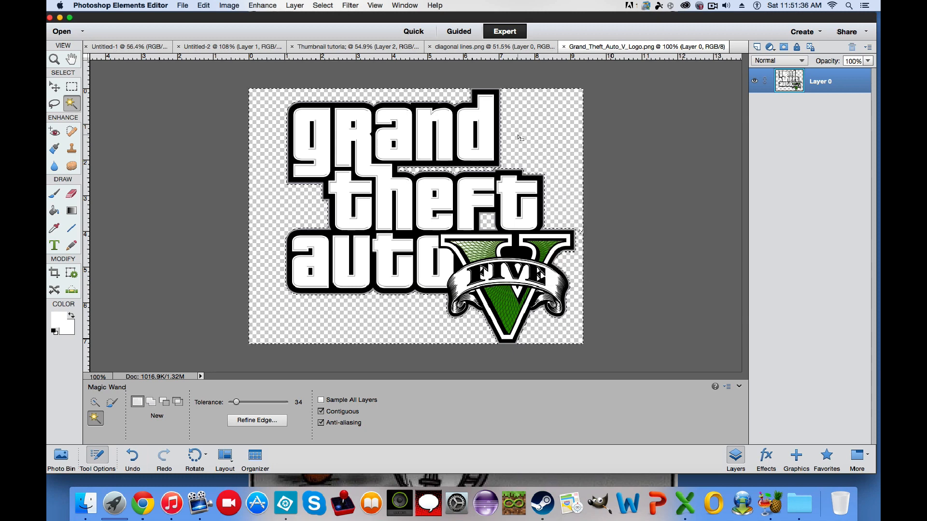
{"action": "key", "text": "super+shift+i"}
{"action": "key", "text": "super+d"}
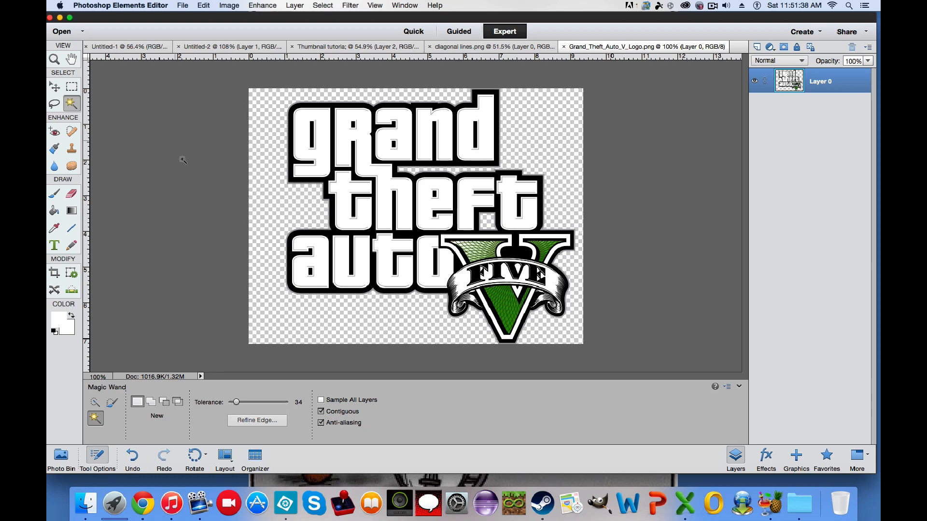
Step: Move the GTA V logo into the thumbnail document as a new layer and place it in the canvas's upper-right area
{"action": "left_click", "coordinate": [53, 88]}
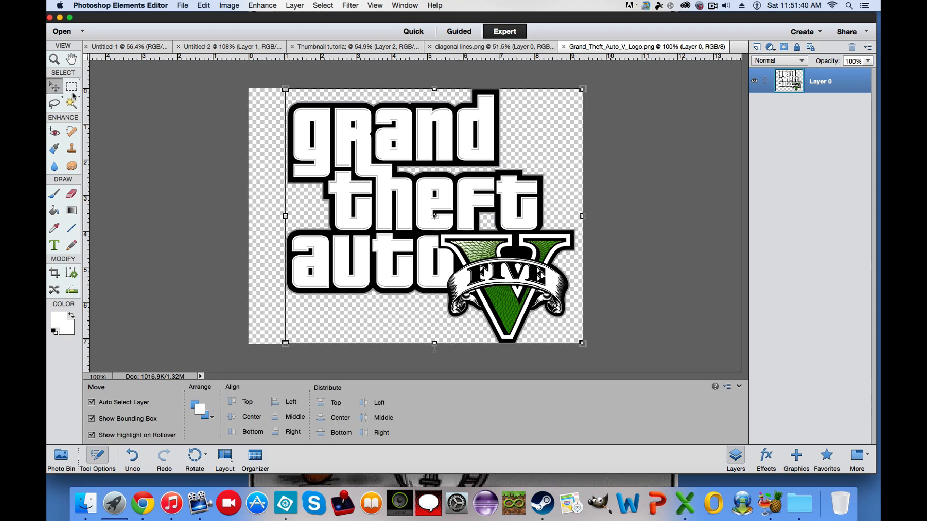
{"action": "left_click_drag", "start_coordinate": [426, 152], "coordinate": [438, 89]}
{"action": "left_click_drag", "start_coordinate": [385, 52], "coordinate": [478, 186]}
{"action": "left_click_drag", "start_coordinate": [536, 231], "coordinate": [606, 231]}
{"action": "left_click", "coordinate": [590, 251]}
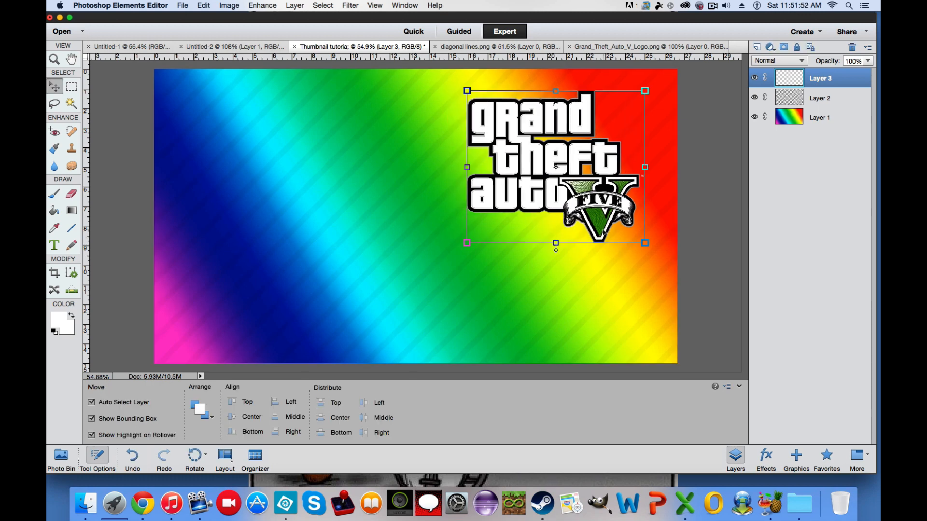
{"action": "left_click", "coordinate": [718, 204]}
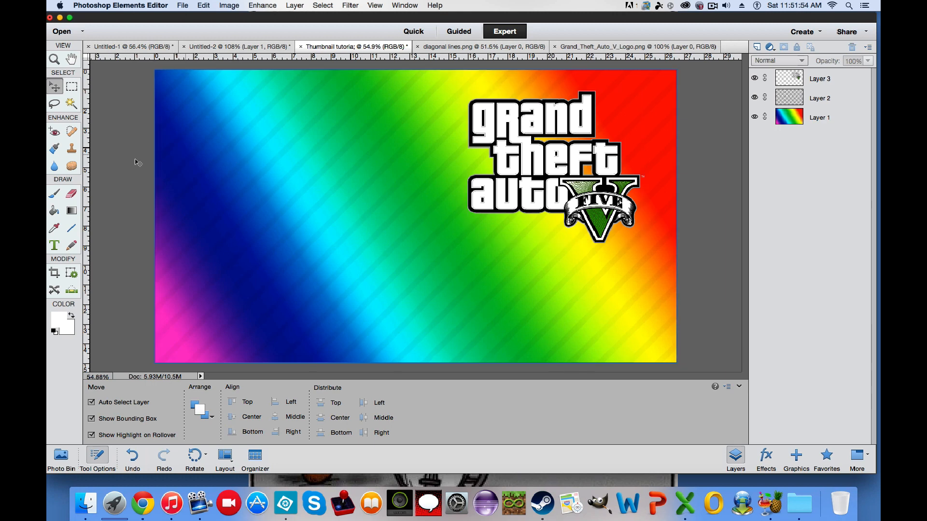
Step: Switch to Chrome and open dafont.com in a new tab
{"action": "left_click", "coordinate": [143, 503]}
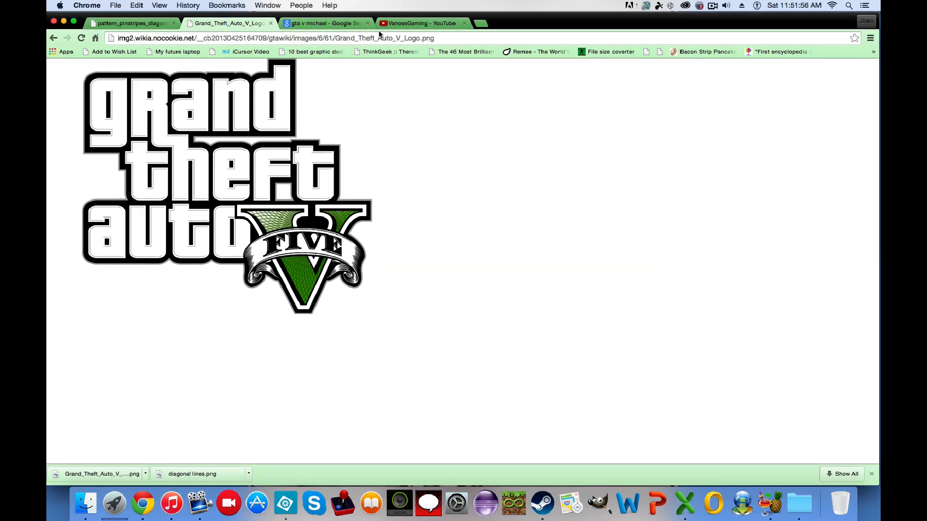
{"action": "left_click", "coordinate": [483, 23]}
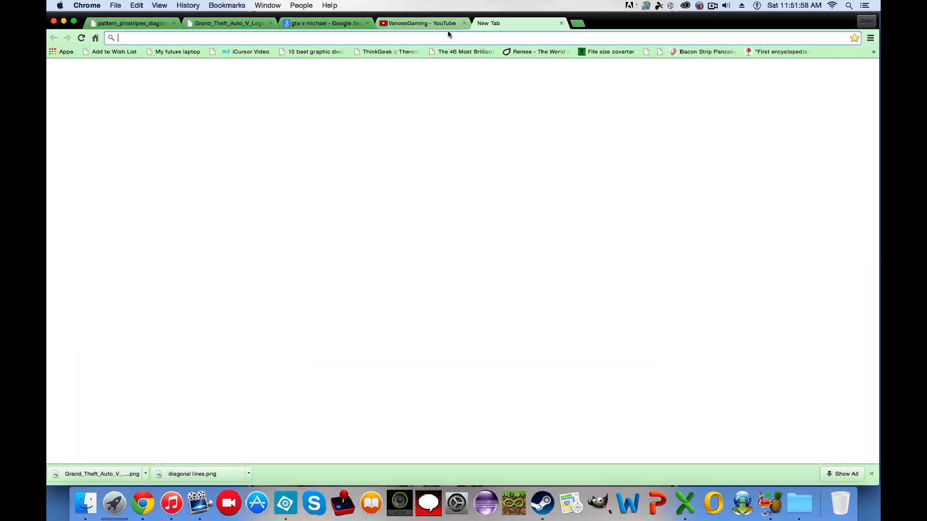
{"action": "type", "text": "dafon"}
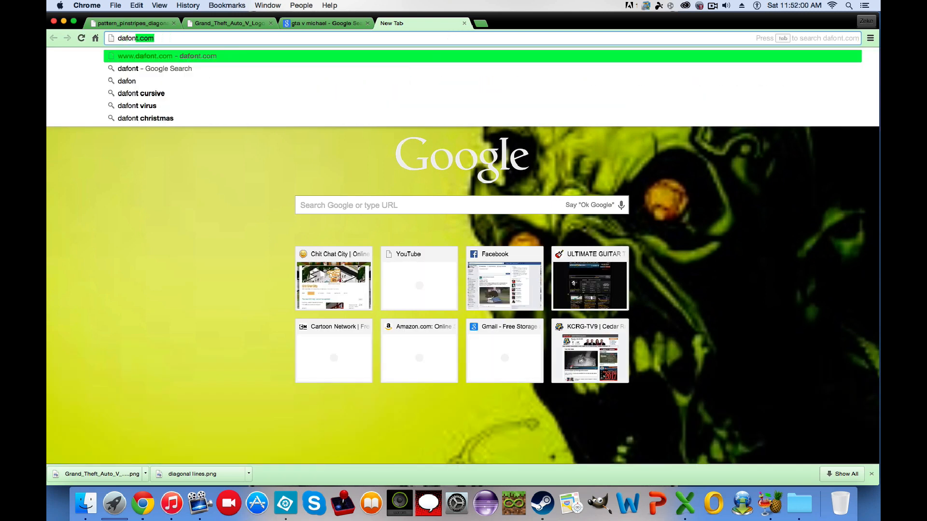
{"action": "type", "text": "t.com"}
{"action": "key", "text": "BackSpace"}
{"action": "key", "text": "BackSpace"}
{"action": "key", "text": "BackSpace"}
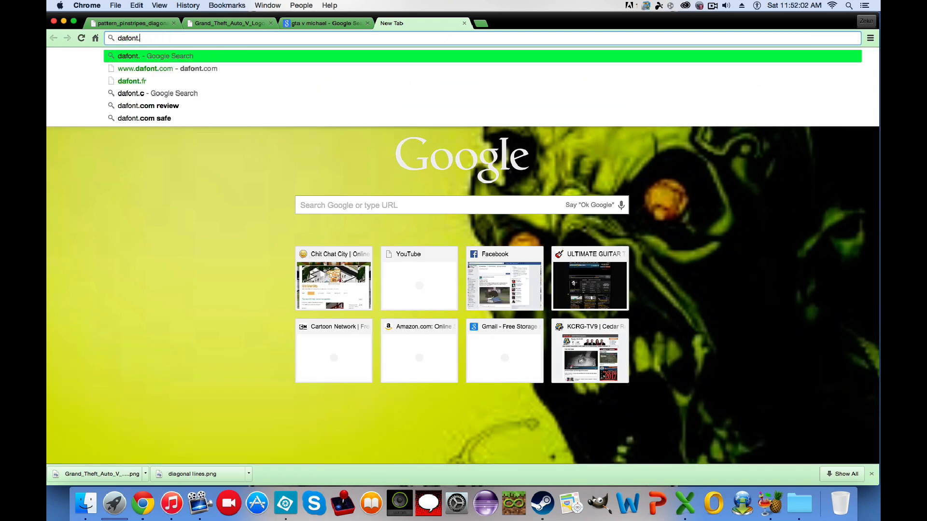
{"action": "type", "text": "com"}
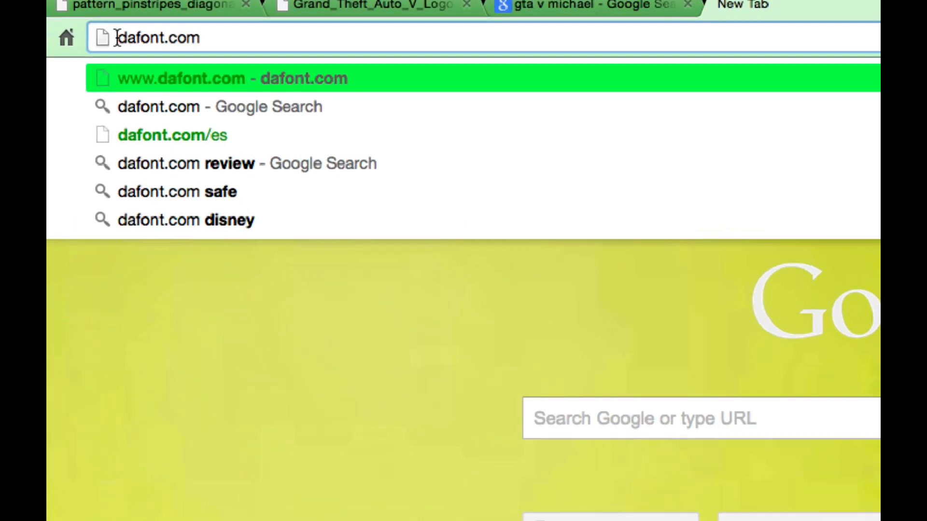
{"action": "key", "text": "Return"}
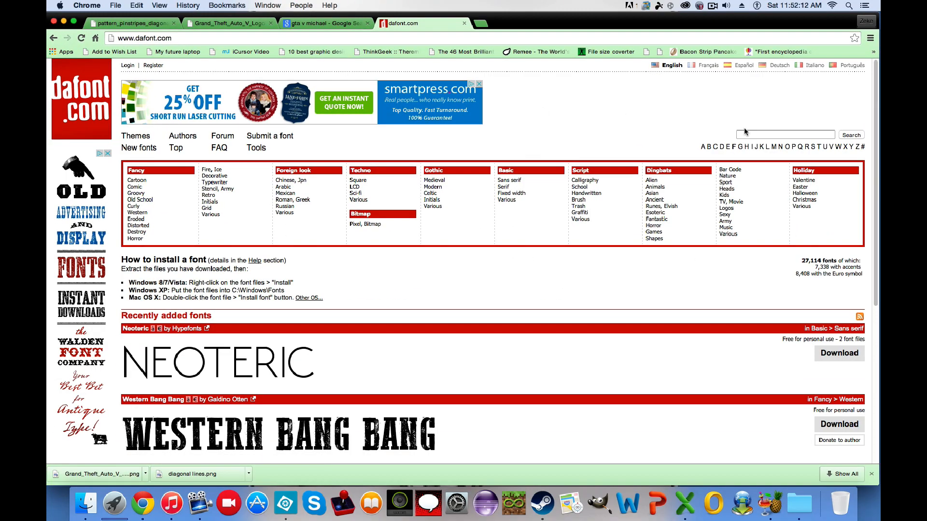
Step: Search dafont.com for the Pricedown font and locate its download option
{"action": "left_click", "coordinate": [746, 134]}
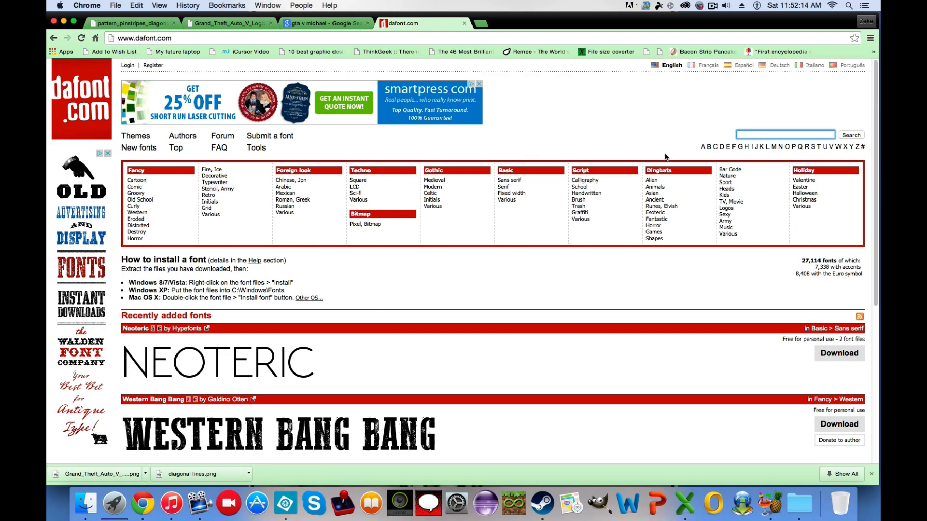
{"action": "type", "text": "Pricedown"}
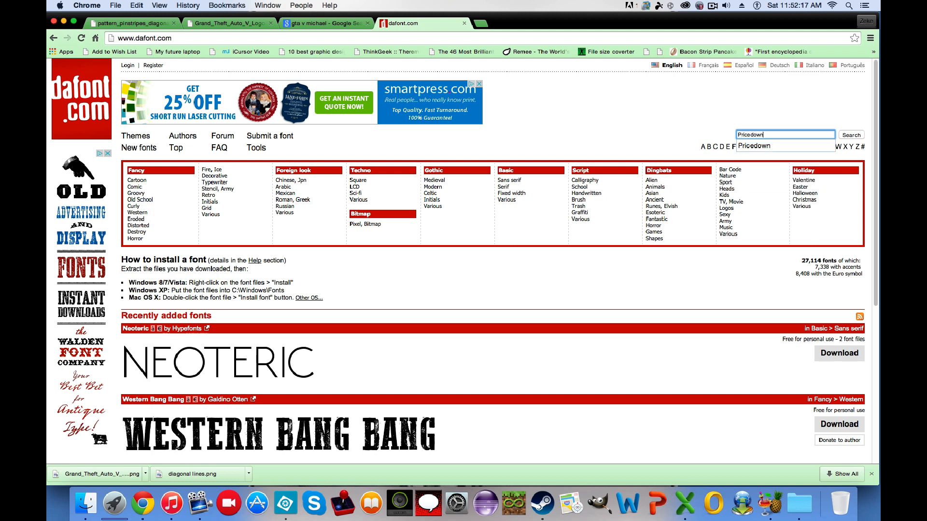
{"action": "key", "text": "Return"}
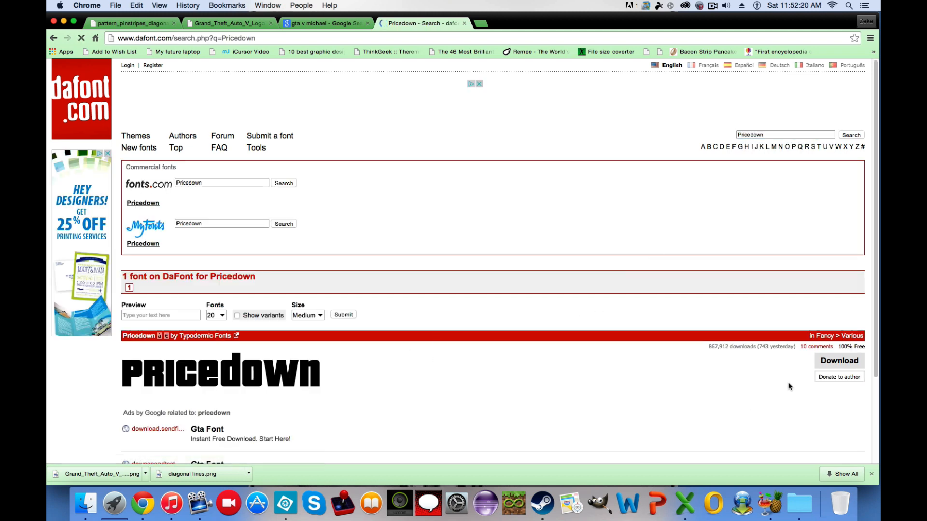
{"action": "left_click", "coordinate": [833, 365]}
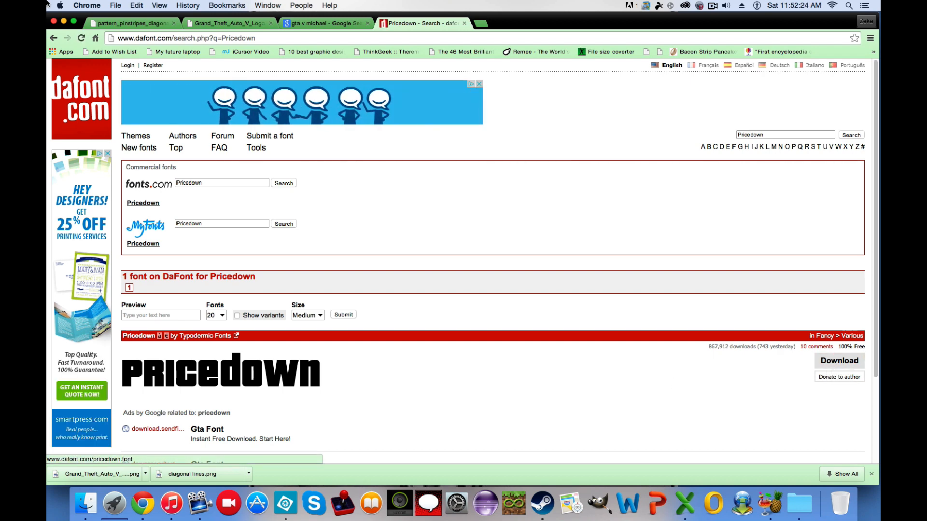
Step: Switch back to Photoshop Elements and add the white horizontal text FUN in Pricedown Black just below the logo
{"action": "left_click", "coordinate": [63, 21]}
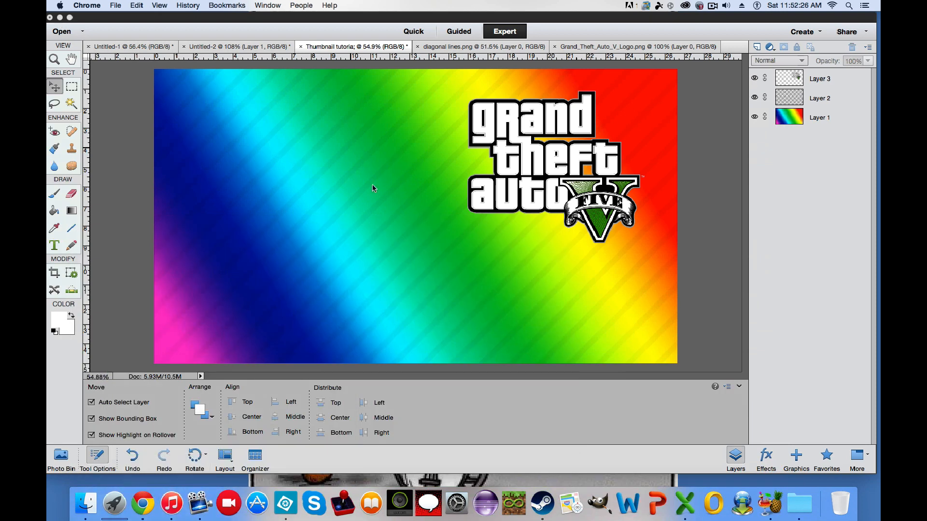
{"action": "left_click", "coordinate": [423, 23]}
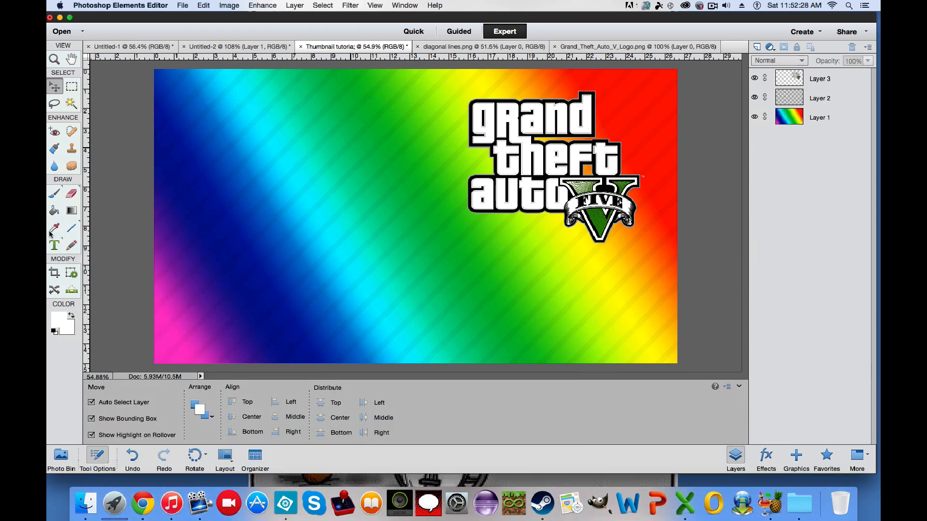
{"action": "left_click", "coordinate": [55, 246]}
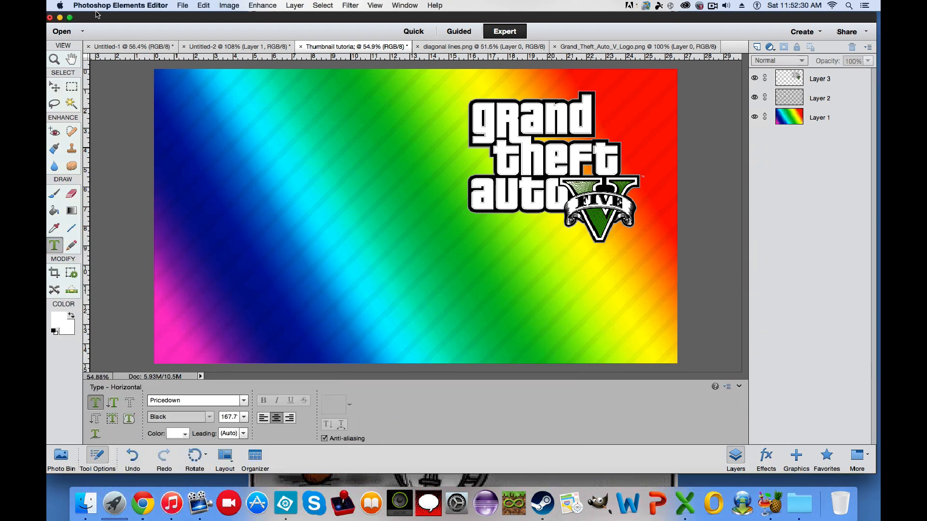
{"action": "left_click_drag", "start_coordinate": [99, 22], "coordinate": [104, 21]}
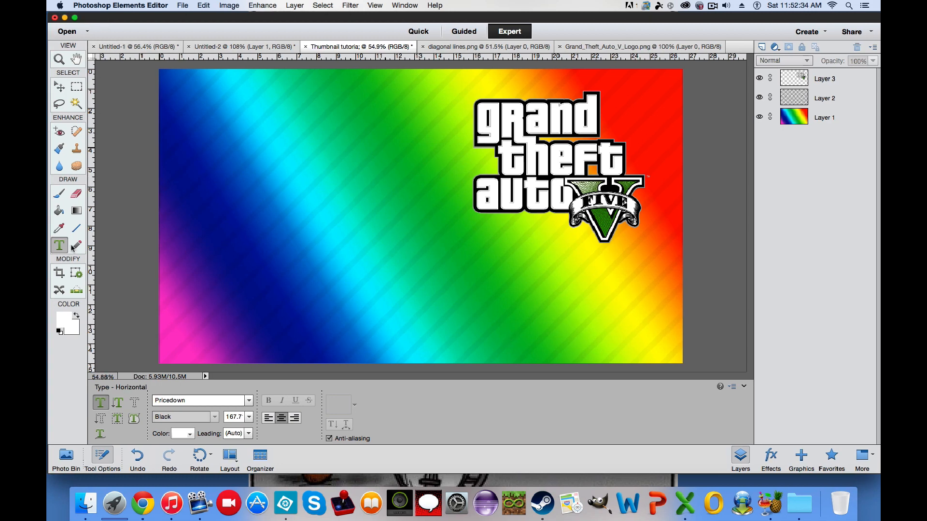
{"action": "left_click", "coordinate": [493, 242]}
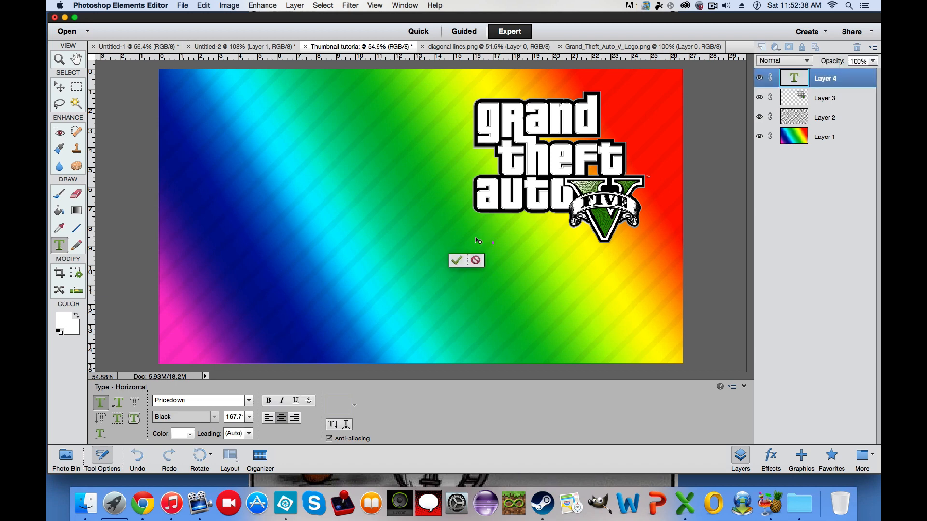
{"action": "type", "text": "FUN"}
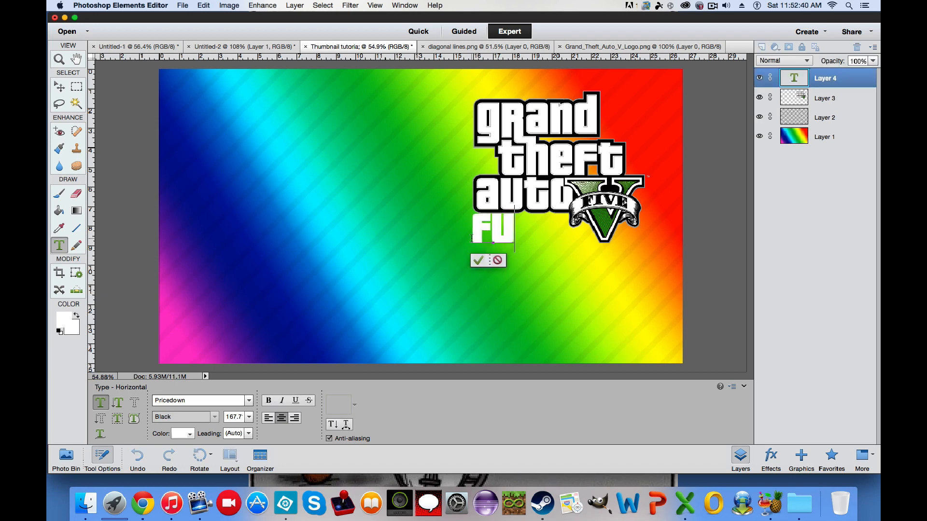
{"action": "left_click", "coordinate": [249, 401]}
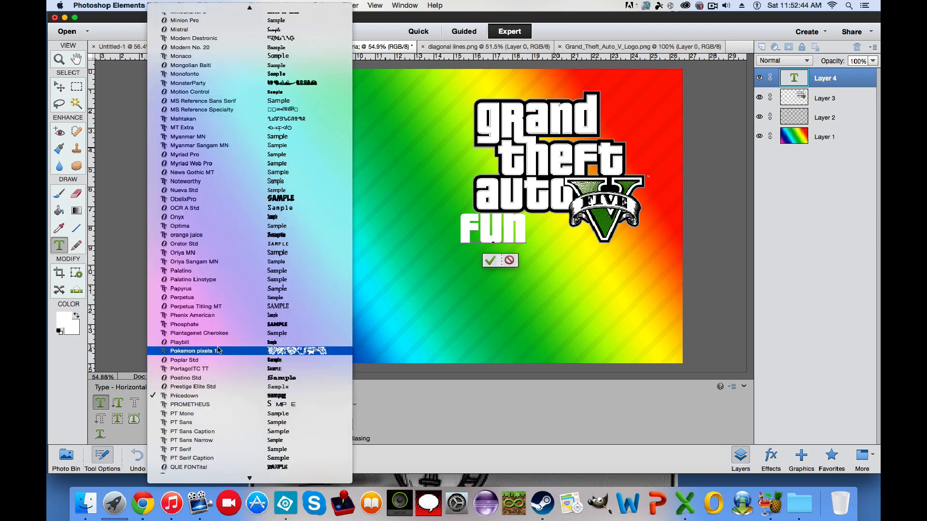
{"action": "left_click", "coordinate": [768, 295]}
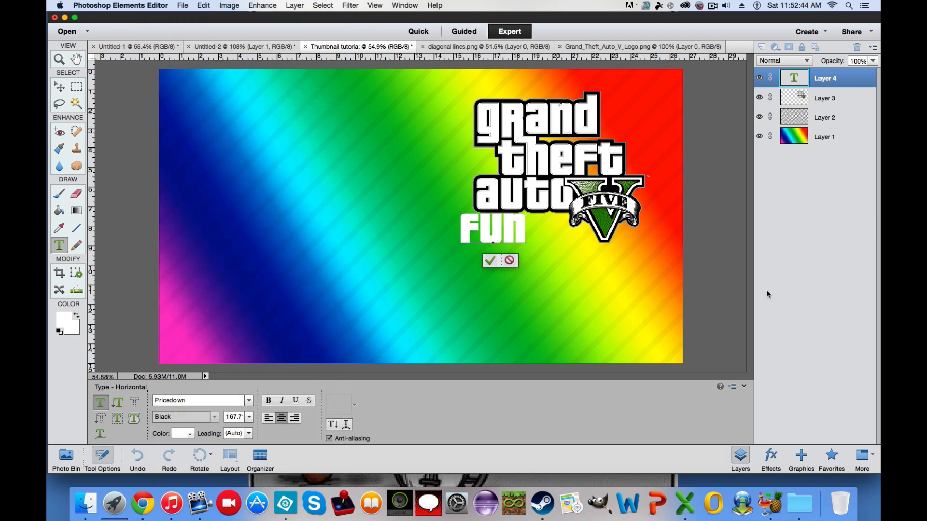
{"action": "left_click", "coordinate": [490, 260]}
Step: Enlarge the FUN text slightly and align it under the word "auto" of the logo
{"action": "key", "text": "v"}
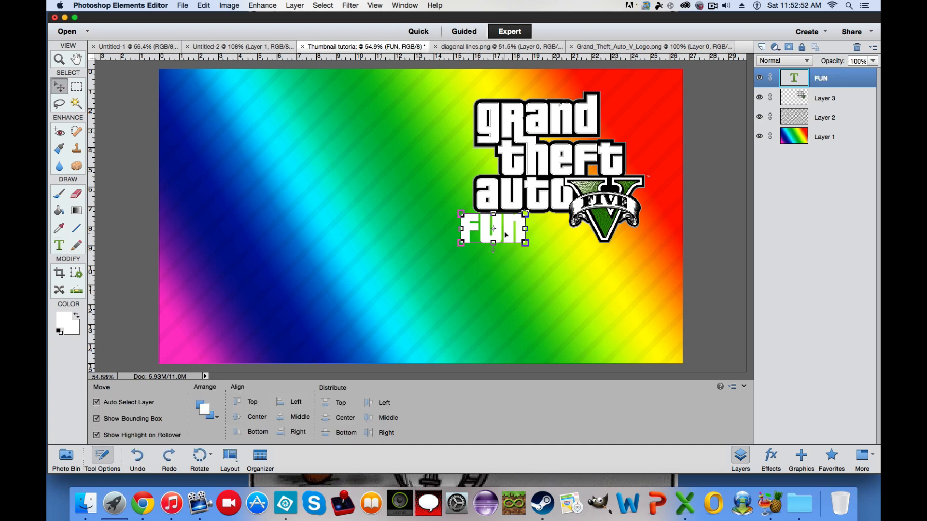
{"action": "left_click_drag", "start_coordinate": [516, 239], "coordinate": [532, 248]}
{"action": "key", "text": "Return"}
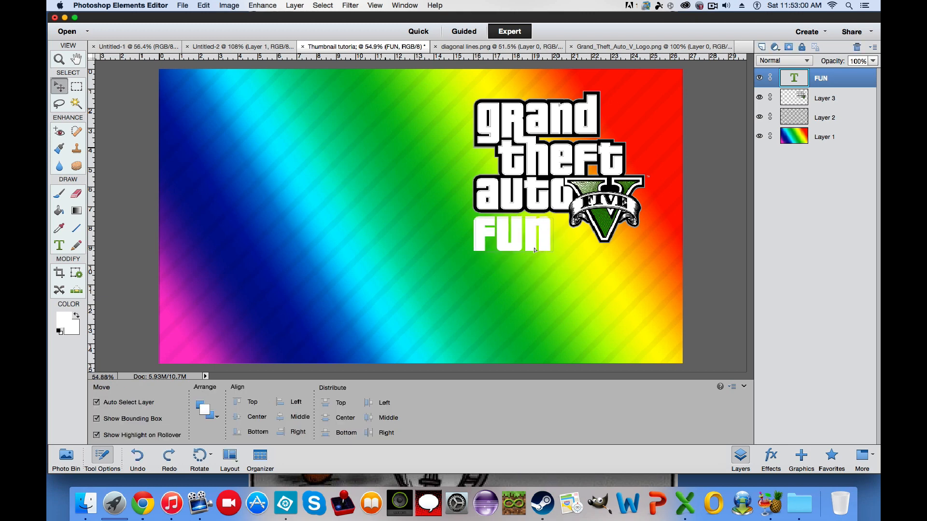
Step: Add a black 10 px stroke layer style at 100% opacity to the FUN text
{"action": "left_click", "coordinate": [294, 6]}
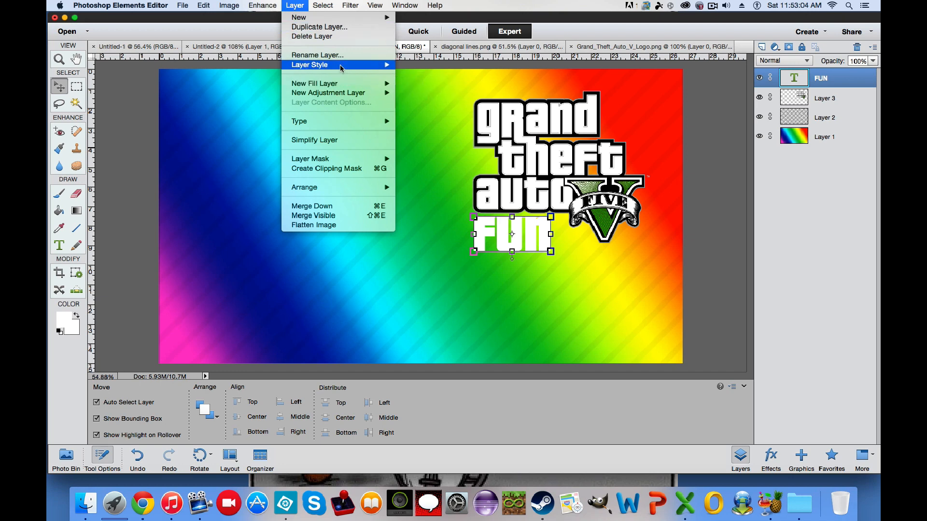
{"action": "mouse_move", "coordinate": [361, 65]}
{"action": "left_click", "coordinate": [420, 65]}
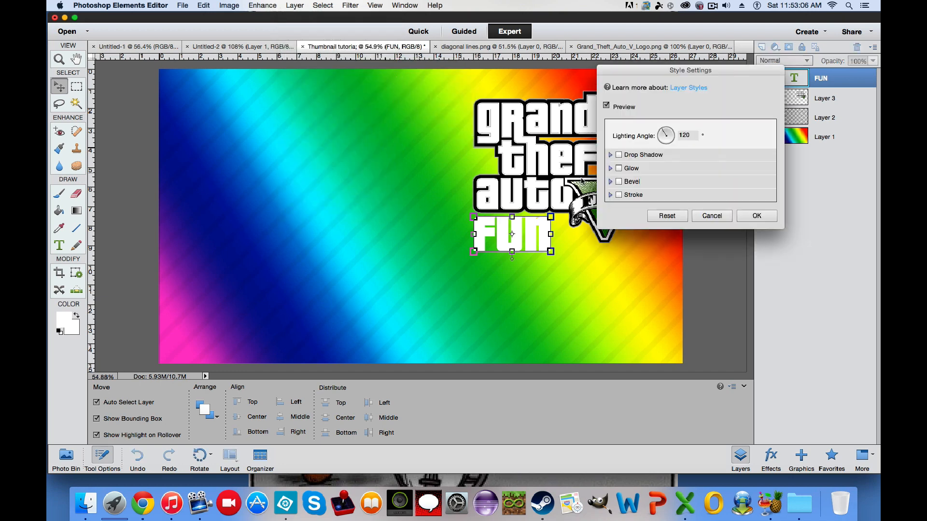
{"action": "left_click_drag", "start_coordinate": [641, 76], "coordinate": [301, 90]}
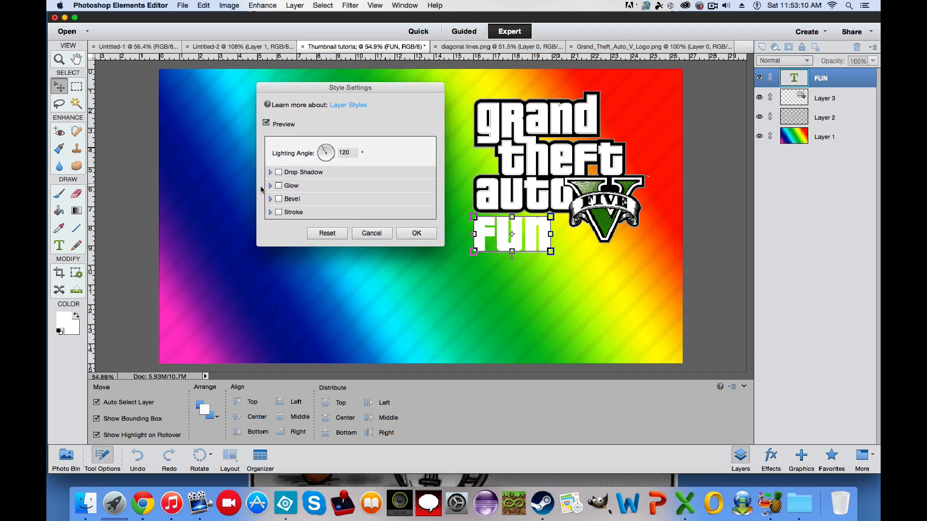
{"action": "left_click", "coordinate": [283, 213]}
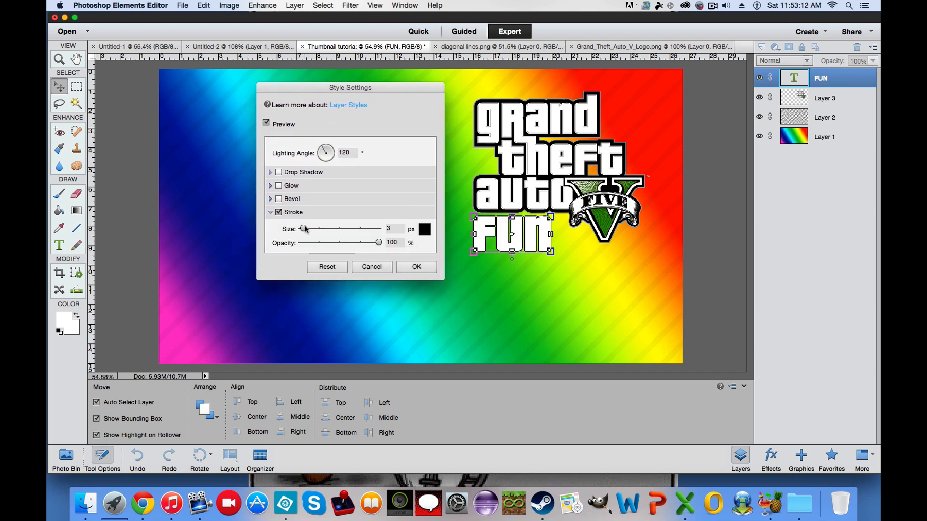
{"action": "left_click", "coordinate": [310, 230]}
{"action": "left_click_drag", "start_coordinate": [306, 231], "coordinate": [307, 229]}
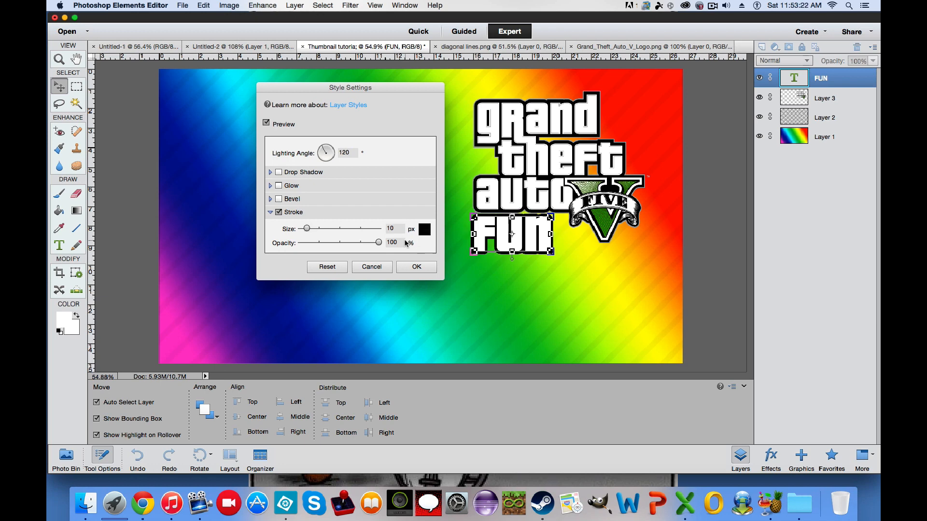
{"action": "left_click", "coordinate": [414, 268]}
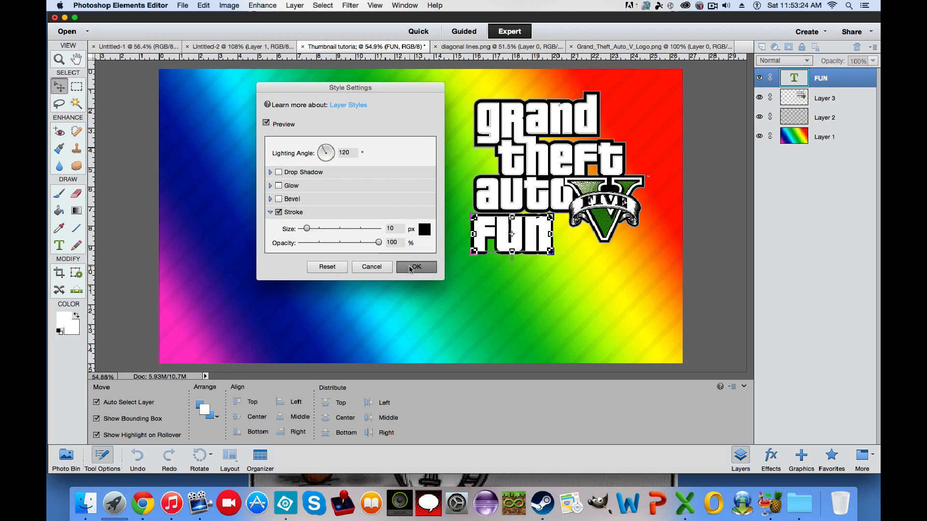
{"action": "left_click", "coordinate": [432, 266]}
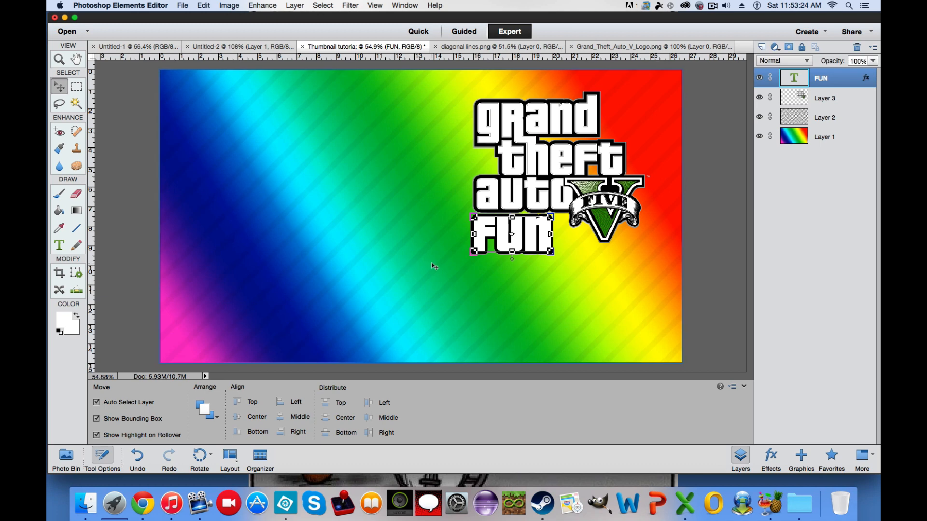
Step: Nudge the outlined FUN text slightly to the right to line it up under the logo, and deselect it
{"action": "left_click", "coordinate": [719, 176]}
{"action": "left_click", "coordinate": [535, 231]}
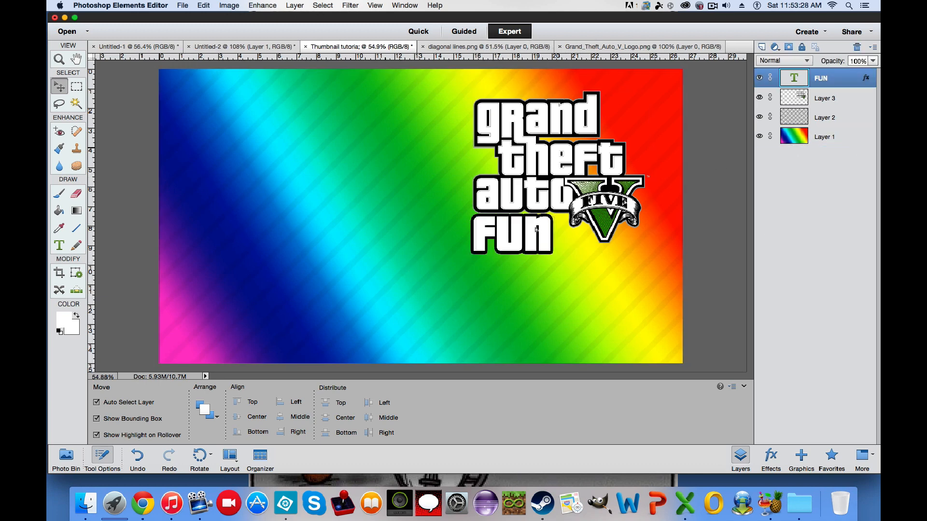
{"action": "left_click_drag", "start_coordinate": [535, 230], "coordinate": [540, 229]}
{"action": "left_click", "coordinate": [698, 155]}
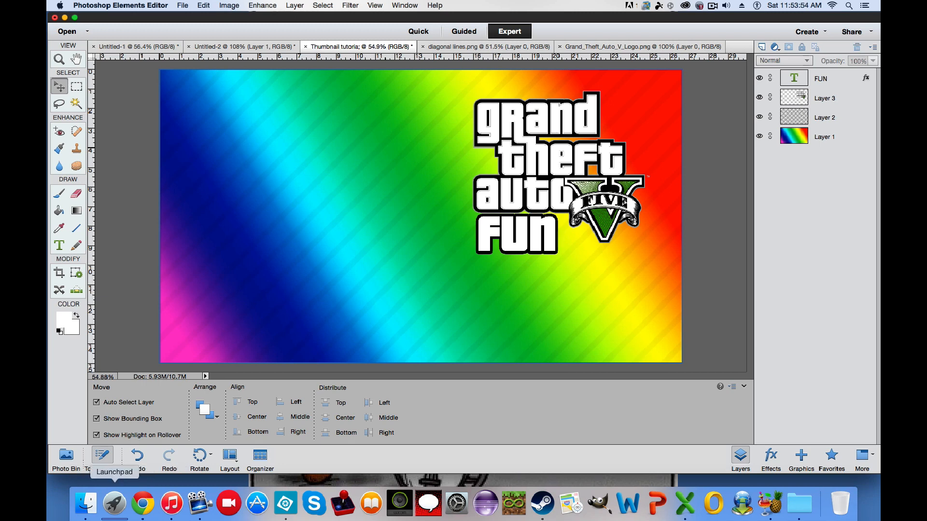
Step: Switch to Chrome and open the full-size Michael De Santa artwork from the "gta v michael" image results
{"action": "left_click", "coordinate": [135, 504]}
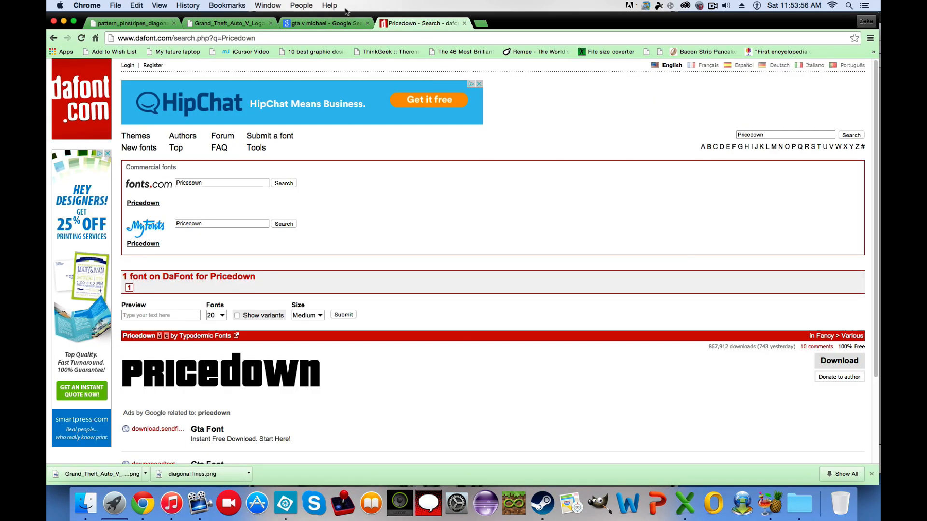
{"action": "left_click", "coordinate": [322, 25]}
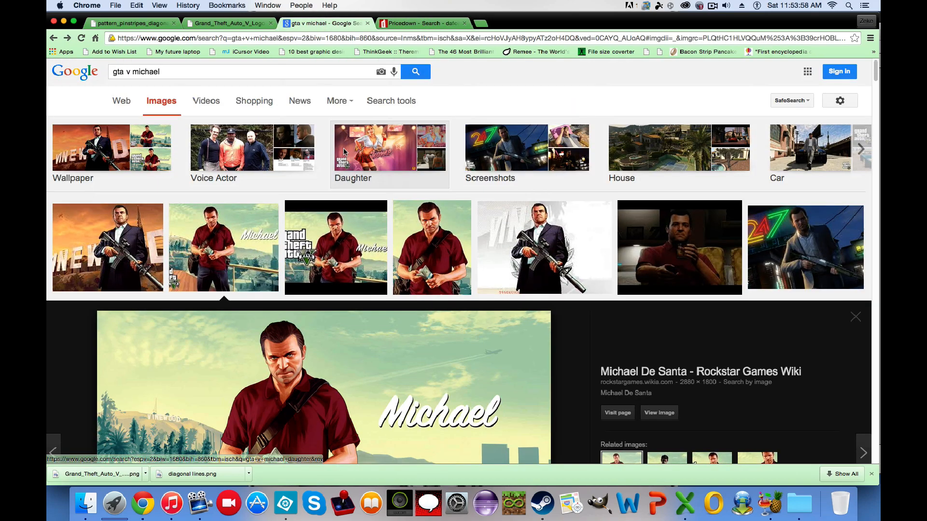
{"action": "scroll", "coordinate": [341, 151], "scroll_direction": "up", "scroll_amount": 2}
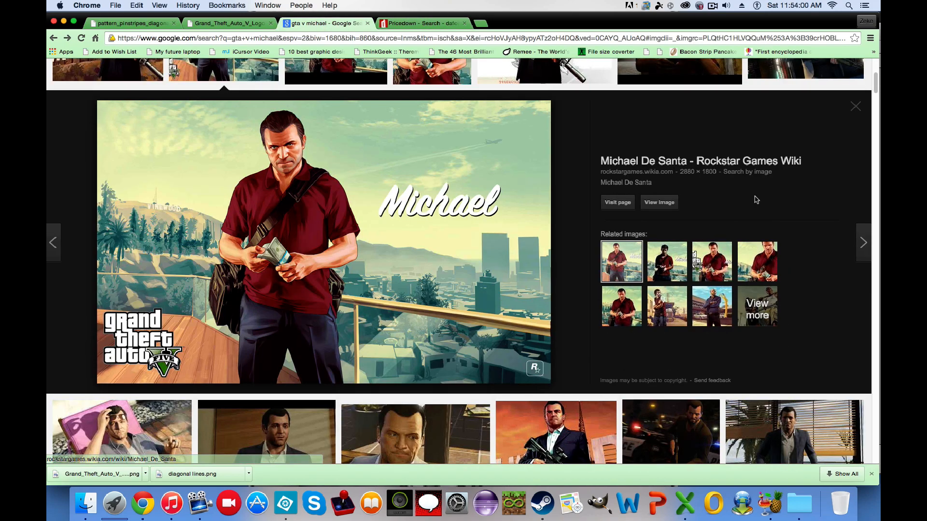
{"action": "left_click", "coordinate": [669, 205]}
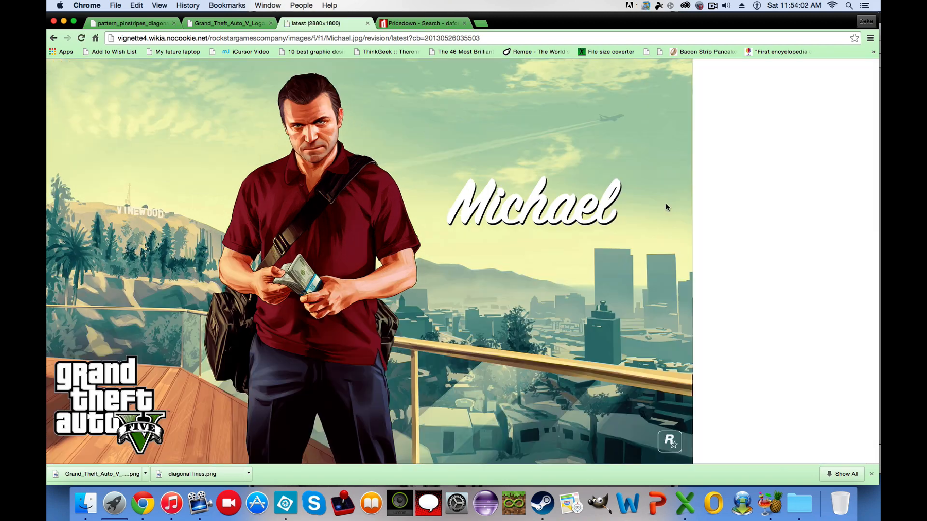
Step: Save the full-size image to the Desktop as Michael.jpg
{"action": "right_click", "coordinate": [288, 228]}
{"action": "left_click", "coordinate": [302, 228]}
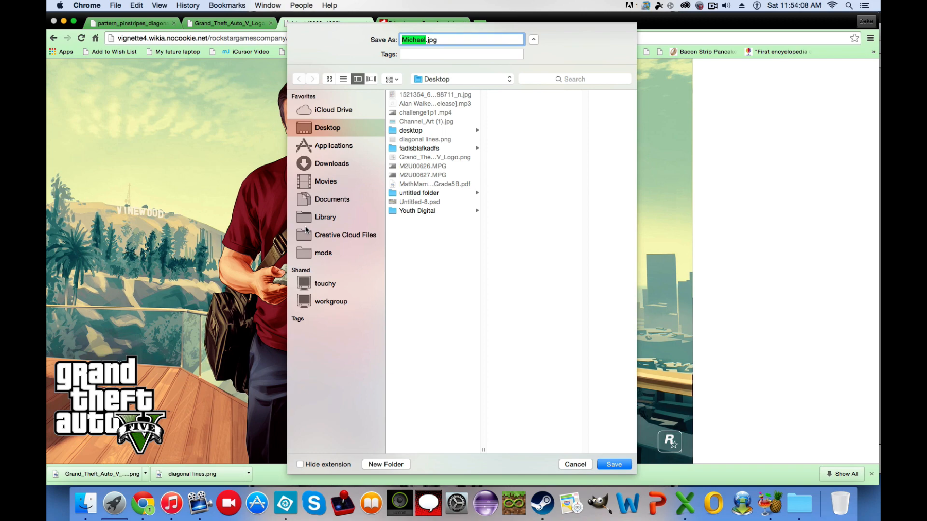
{"action": "key", "text": "Return"}
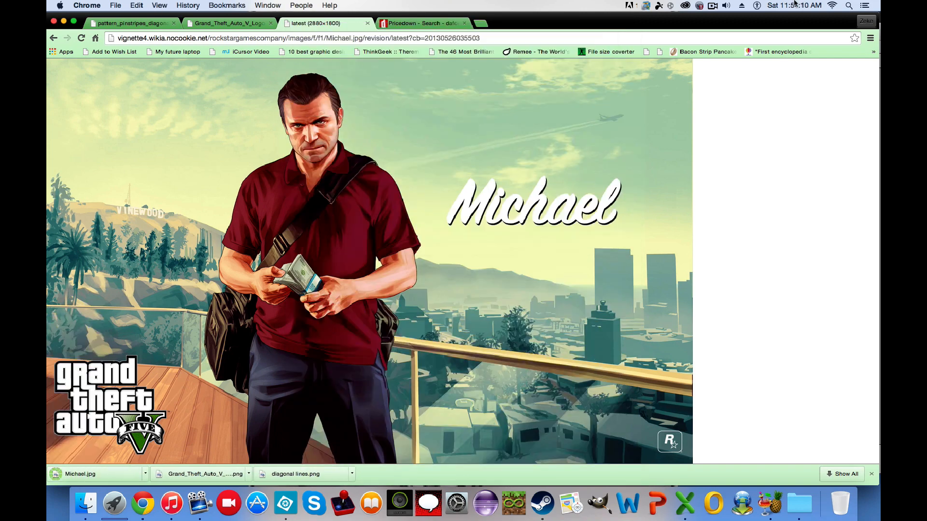
Step: Switch back to Photoshop Elements and open Michael.jpg from the desktop as its own document
{"action": "left_click", "coordinate": [714, 5]}
{"action": "left_click_drag", "start_coordinate": [676, 18], "coordinate": [607, 8]}
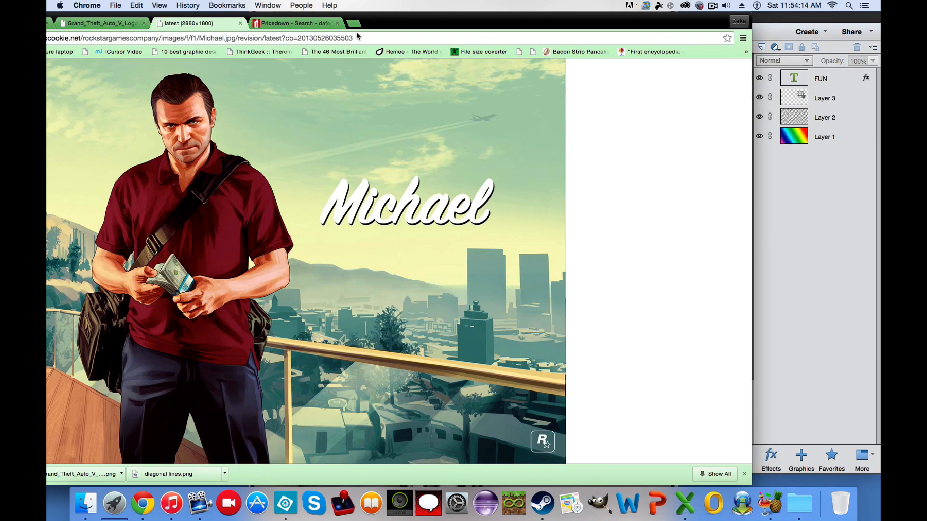
{"action": "left_click_drag", "start_coordinate": [409, 19], "coordinate": [556, 4]}
{"action": "left_click", "coordinate": [81, 21]}
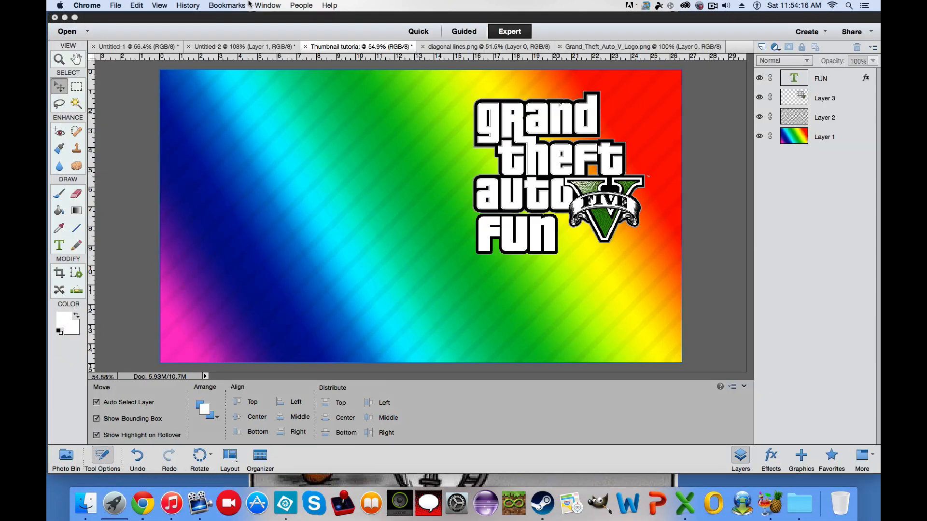
{"action": "left_click", "coordinate": [264, 25]}
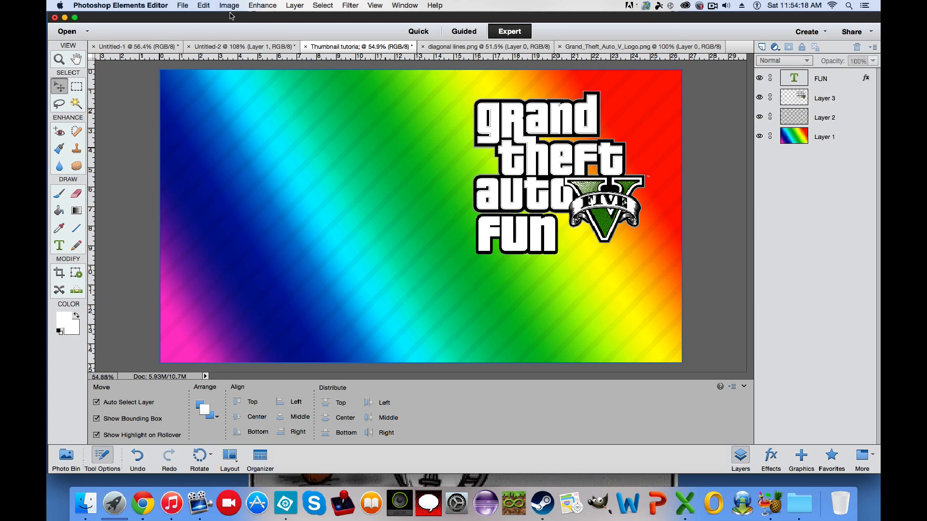
{"action": "left_click_drag", "start_coordinate": [232, 18], "coordinate": [47, 2]}
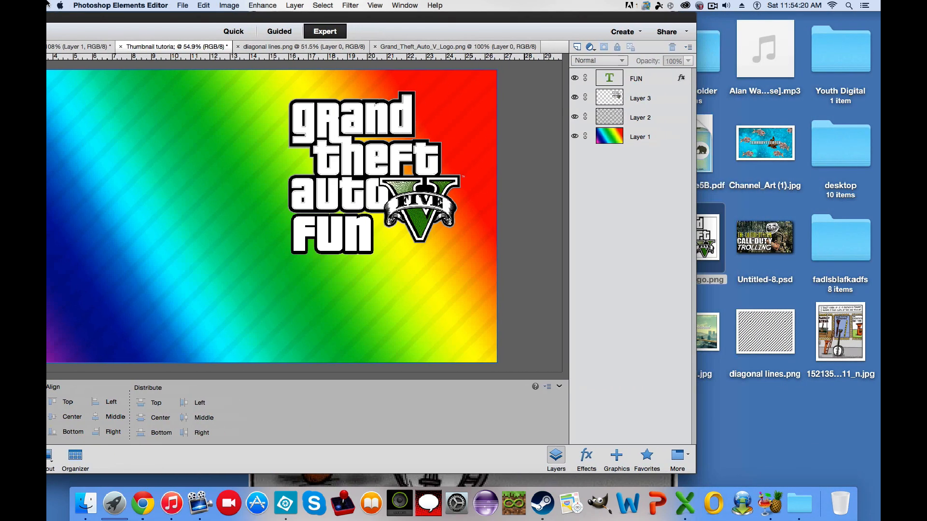
{"action": "left_click_drag", "start_coordinate": [712, 334], "coordinate": [323, 251]}
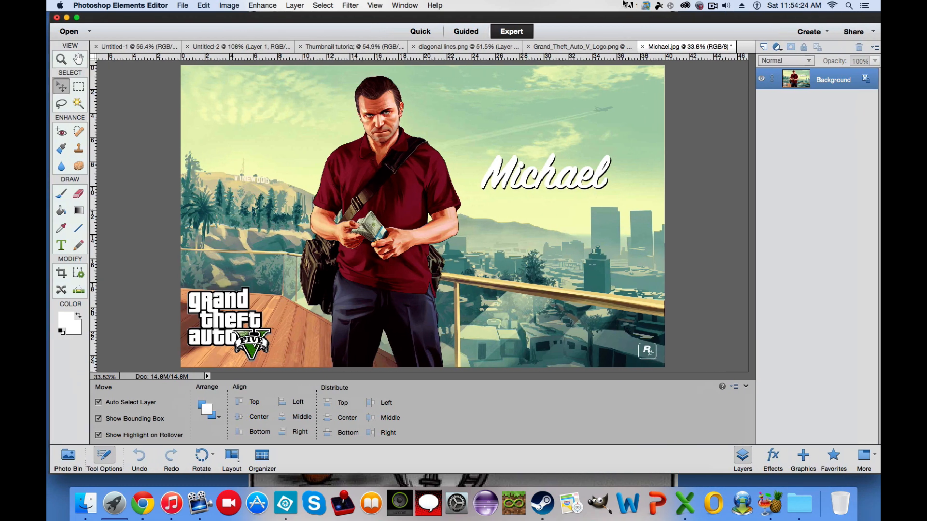
{"action": "left_click", "coordinate": [76, 103]}
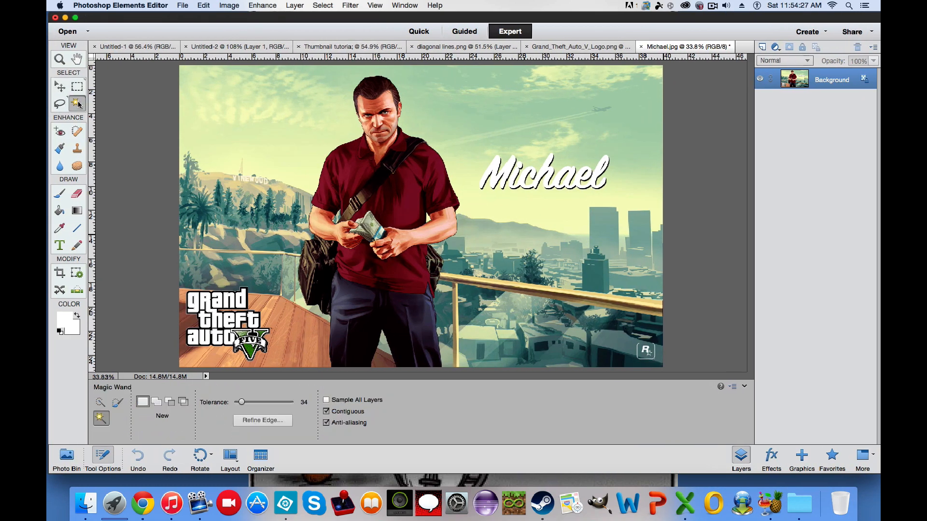
{"action": "left_click", "coordinate": [116, 404]}
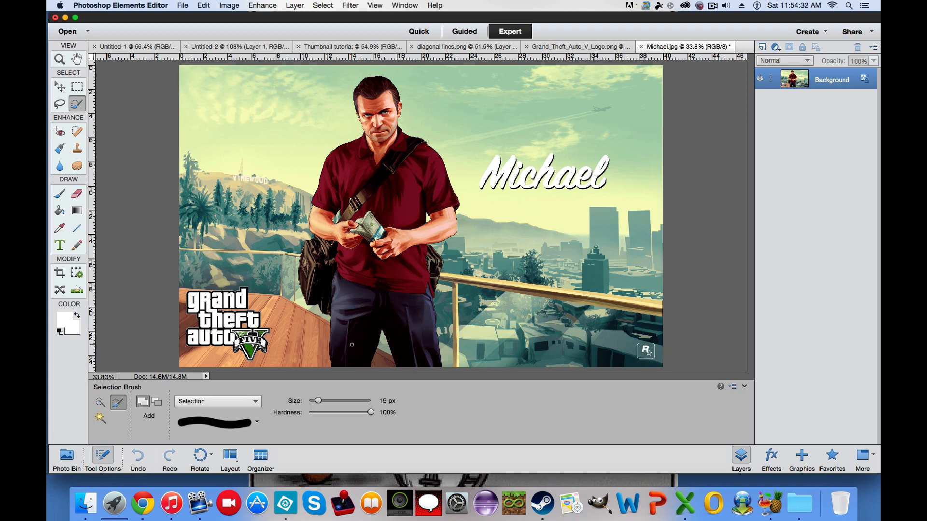
{"action": "key", "text": "bracketright"}
{"action": "key", "text": "bracketright"}
{"action": "key", "text": "bracketright"}
{"action": "key", "text": "bracketright"}
{"action": "key", "text": "bracketright"}
{"action": "key", "text": "bracketright"}
{"action": "key", "text": "bracketright"}
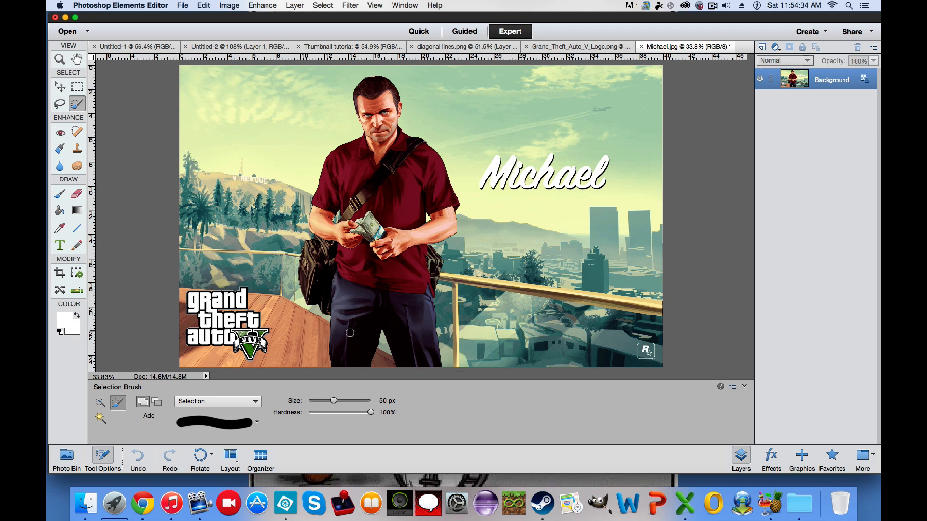
{"action": "key", "text": "bracketright"}
{"action": "key", "text": "bracketright"}
{"action": "key", "text": "bracketright"}
{"action": "left_click", "coordinate": [343, 361]}
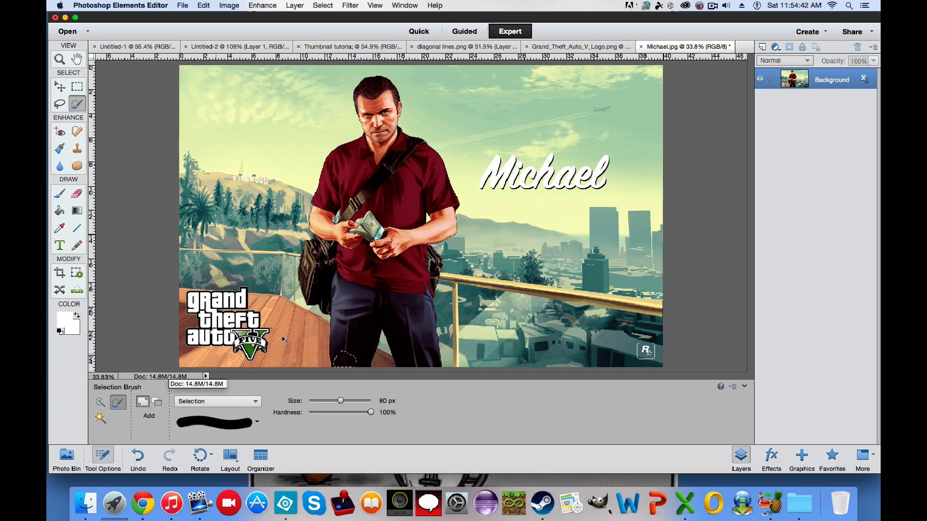
{"action": "key", "text": "super+z"}
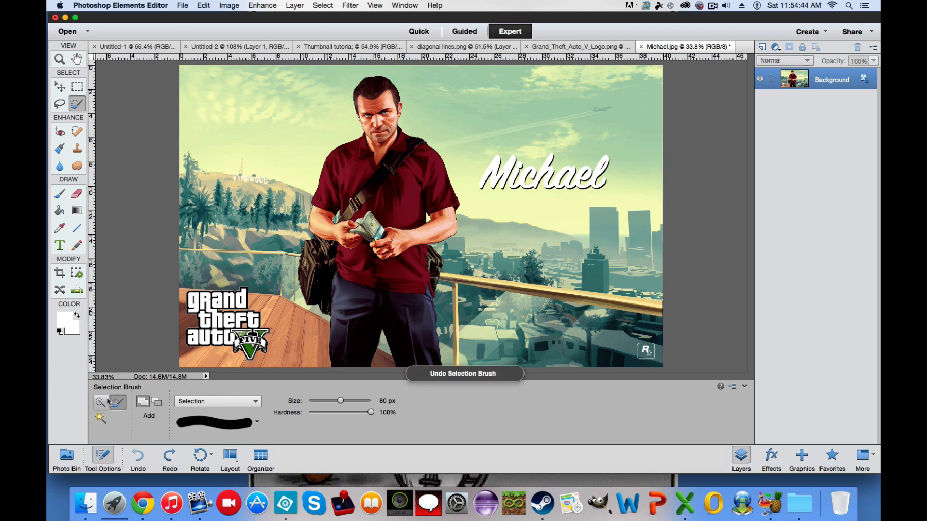
Step: Select the man's trouser leg nearest the logo with the Quick Selection tool, ending with a 125 px brush
{"action": "left_click", "coordinate": [106, 401]}
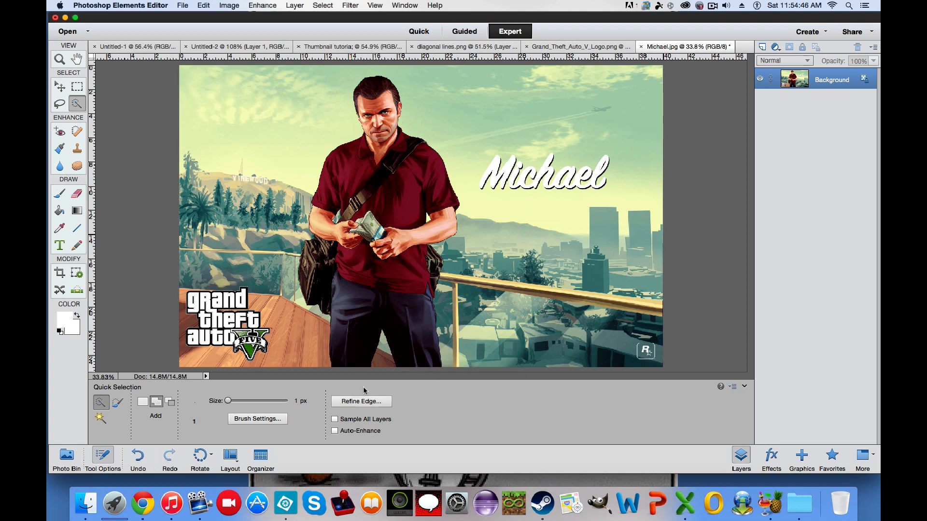
{"action": "key", "text": "super+z"}
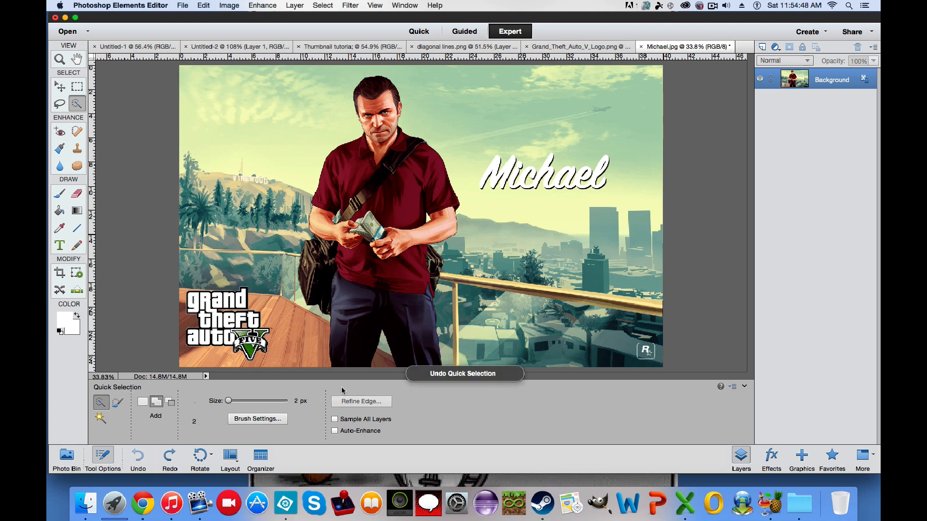
{"action": "key", "text": "bracketright"}
{"action": "key", "text": "bracketright"}
{"action": "key", "text": "bracketright"}
{"action": "key", "text": "bracketright"}
{"action": "key", "text": "bracketright"}
{"action": "key", "text": "bracketright"}
{"action": "key", "text": "bracketright"}
{"action": "key", "text": "bracketright"}
{"action": "key", "text": "bracketright"}
{"action": "key", "text": "bracketright"}
{"action": "key", "text": "bracketright"}
{"action": "key", "text": "bracketright"}
{"action": "key", "text": "bracketright"}
{"action": "key", "text": "bracketright"}
{"action": "key", "text": "bracketright"}
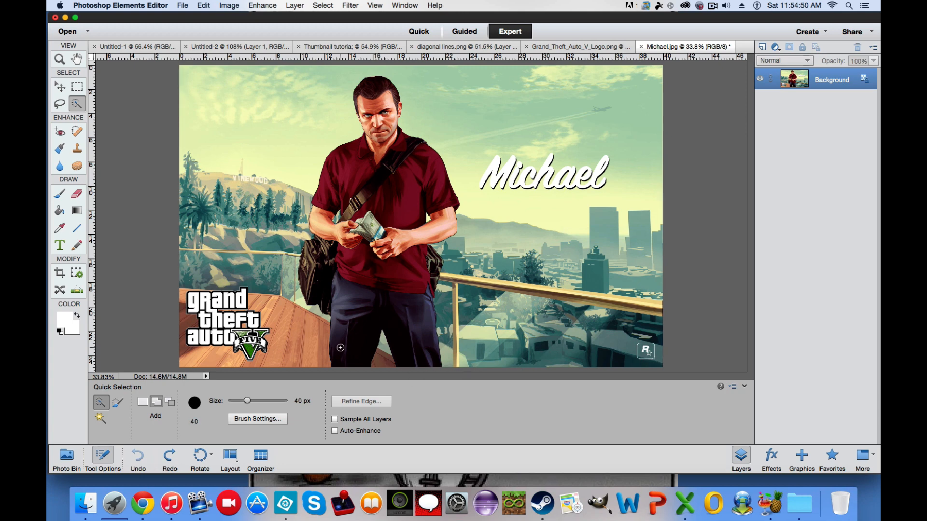
{"action": "left_click", "coordinate": [346, 358]}
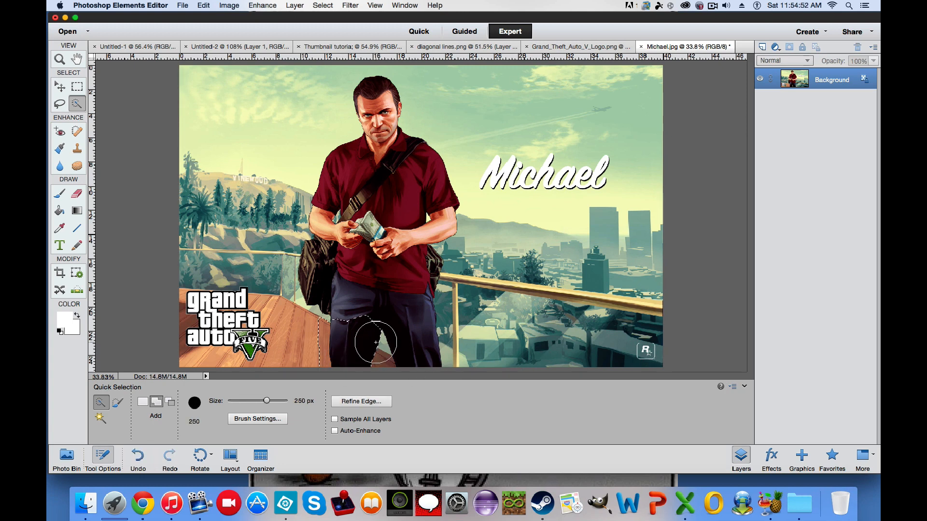
{"action": "key", "text": "bracketleft"}
{"action": "key", "text": "bracketleft"}
{"action": "key", "text": "super+z"}
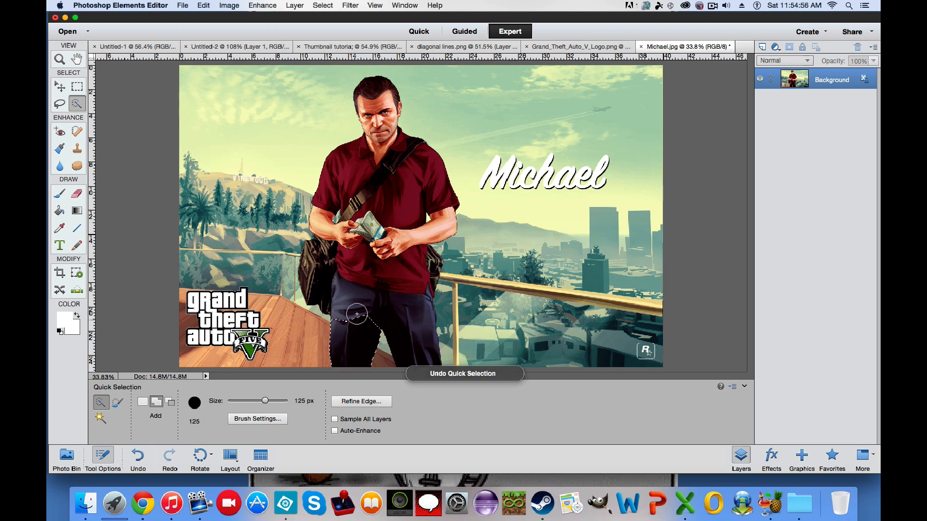
Step: Try to extend the quick selection over the man's trousers, shirt, arms and bag, and undo these additions back to the trouser leg
{"action": "left_click_drag", "start_coordinate": [352, 348], "coordinate": [389, 302]}
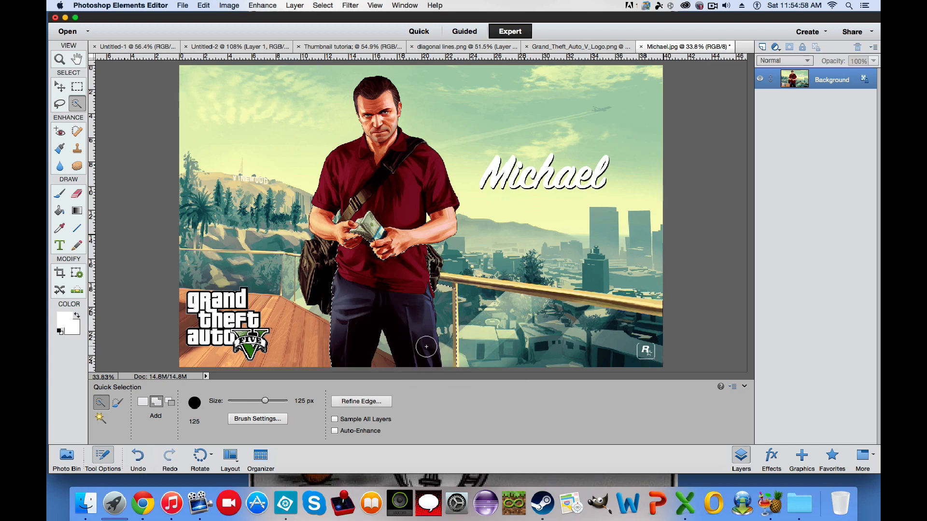
{"action": "left_click", "coordinate": [383, 189]}
{"action": "left_click", "coordinate": [359, 174]}
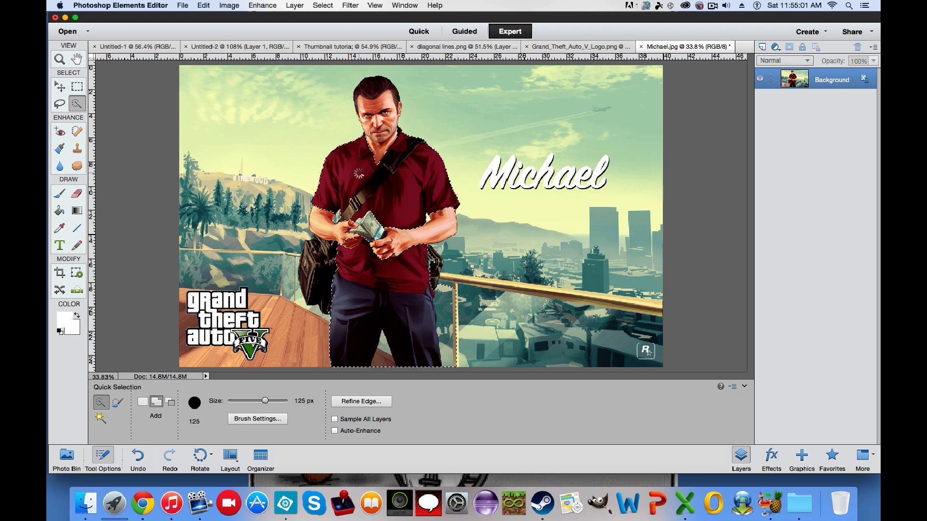
{"action": "left_click", "coordinate": [315, 221]}
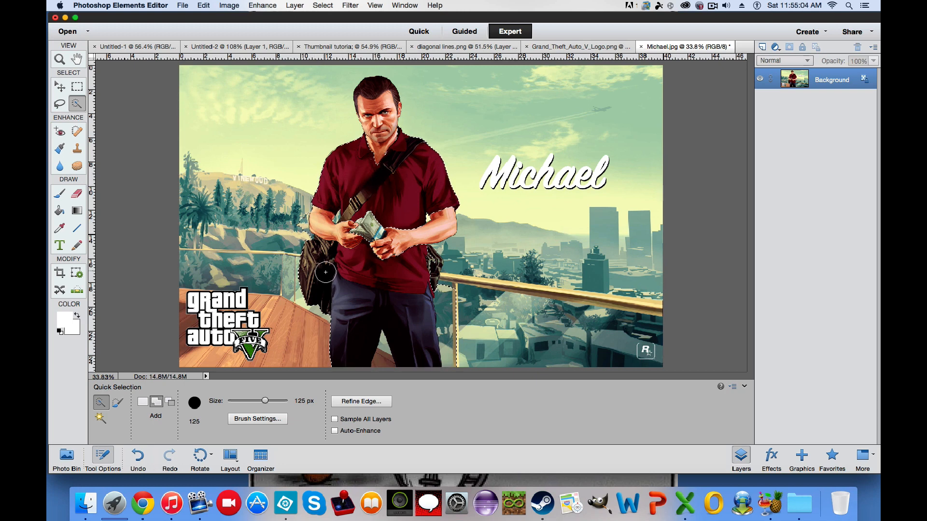
{"action": "key", "text": "super+z"}
{"action": "key", "text": "super+z"}
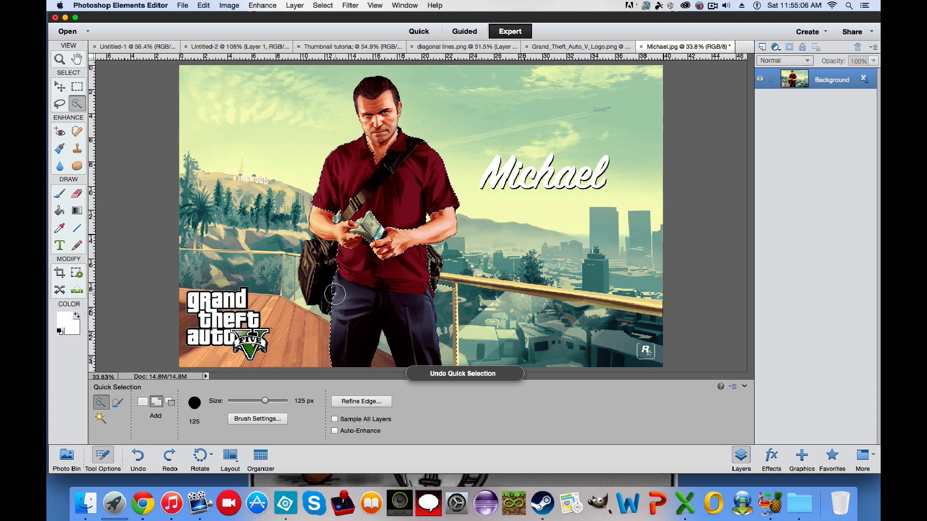
{"action": "key", "text": "super+z"}
{"action": "key", "text": "super+z"}
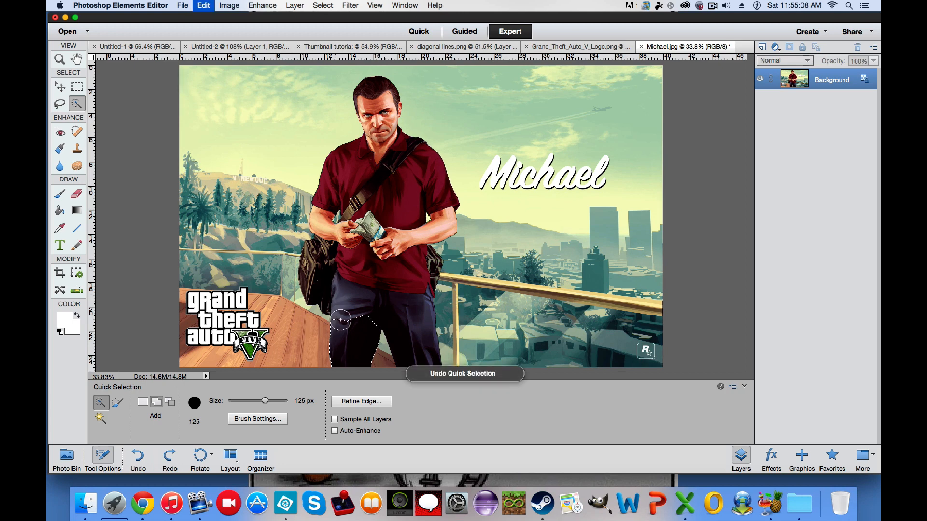
Step: Try to add the man's other trouser leg and hips to the quick selection with a 90 px brush, undoing each attempt
{"action": "key", "text": "super+z"}
{"action": "left_click", "coordinate": [351, 346]}
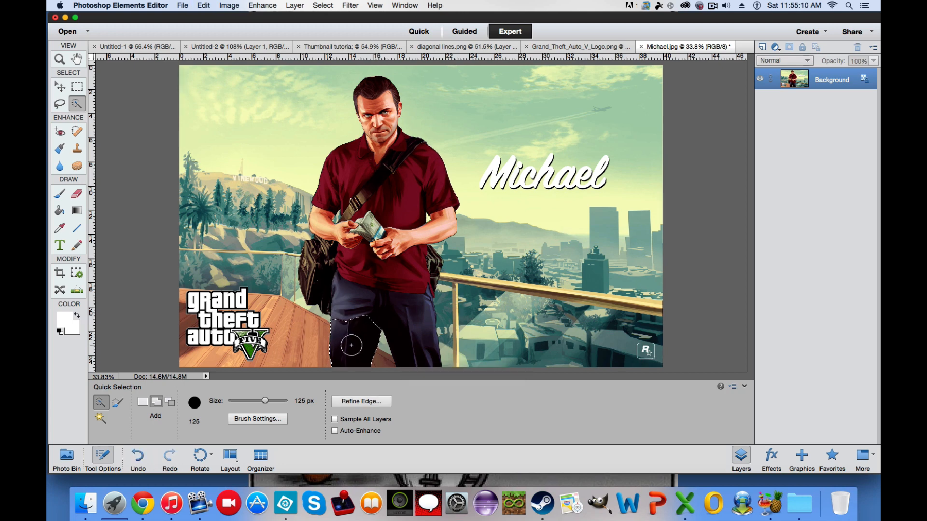
{"action": "key", "text": "bracketleft"}
{"action": "key", "text": "bracketleft"}
{"action": "left_click", "coordinate": [403, 350]}
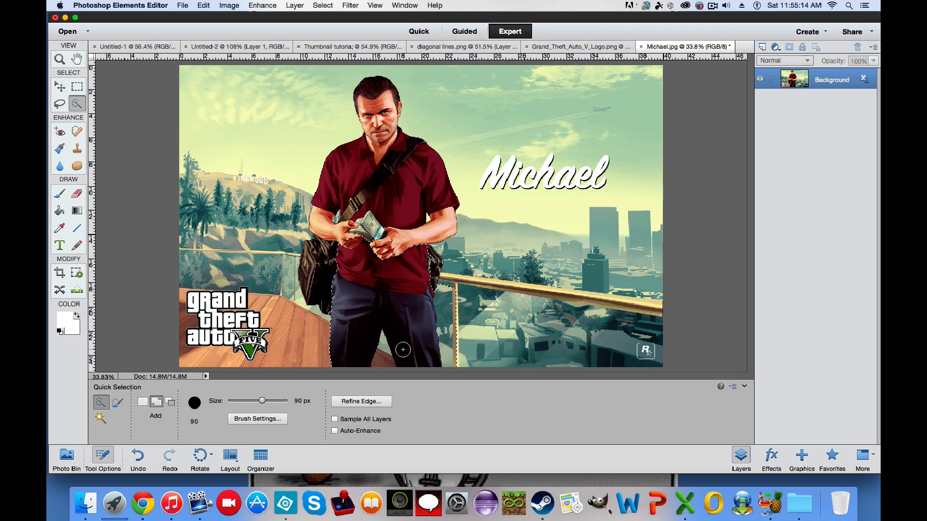
{"action": "key", "text": "super+z"}
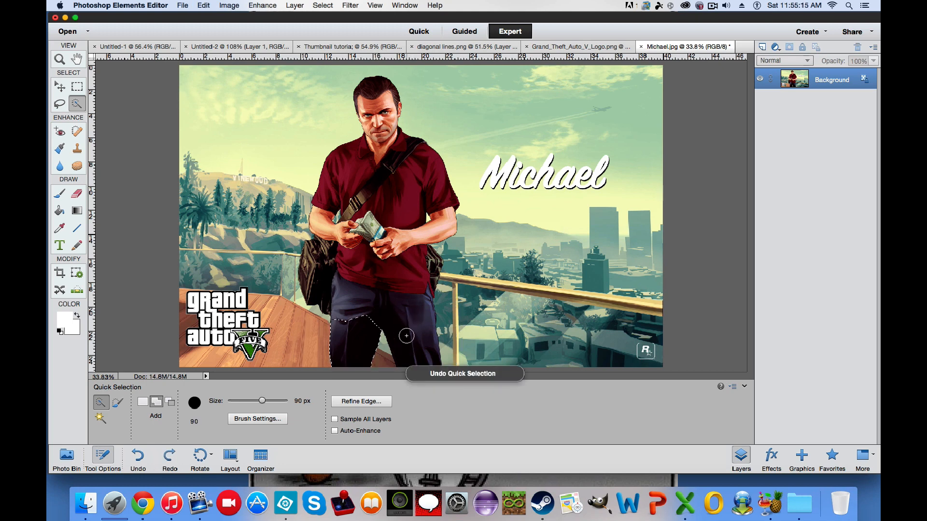
{"action": "left_click", "coordinate": [362, 297]}
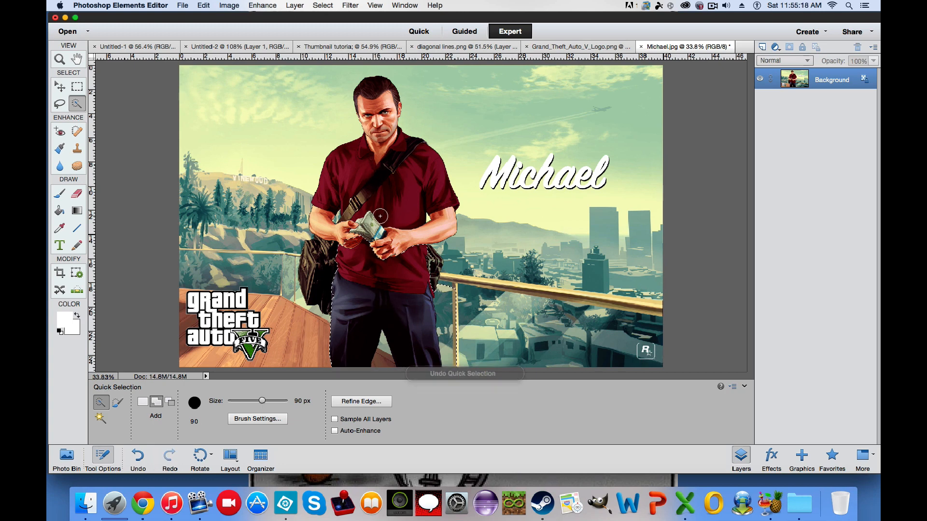
{"action": "key", "text": "super+z"}
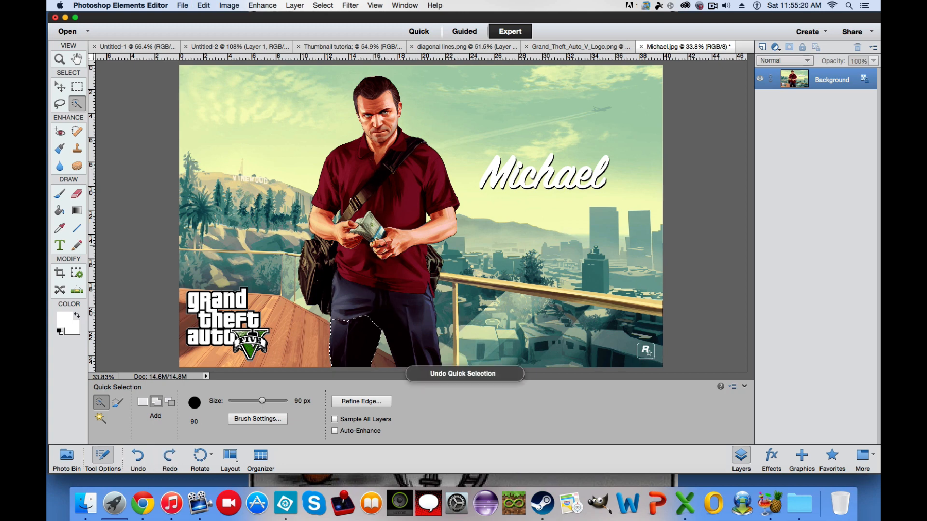
Step: Extend the quick selection over the man's trousers with a 50 px brush and over his forearm, shirt and head with a 100 px brush
{"action": "key", "text": "bracketleft"}
{"action": "key", "text": "bracketleft"}
{"action": "key", "text": "bracketleft"}
{"action": "key", "text": "bracketleft"}
{"action": "left_click_drag", "start_coordinate": [361, 302], "coordinate": [385, 269]}
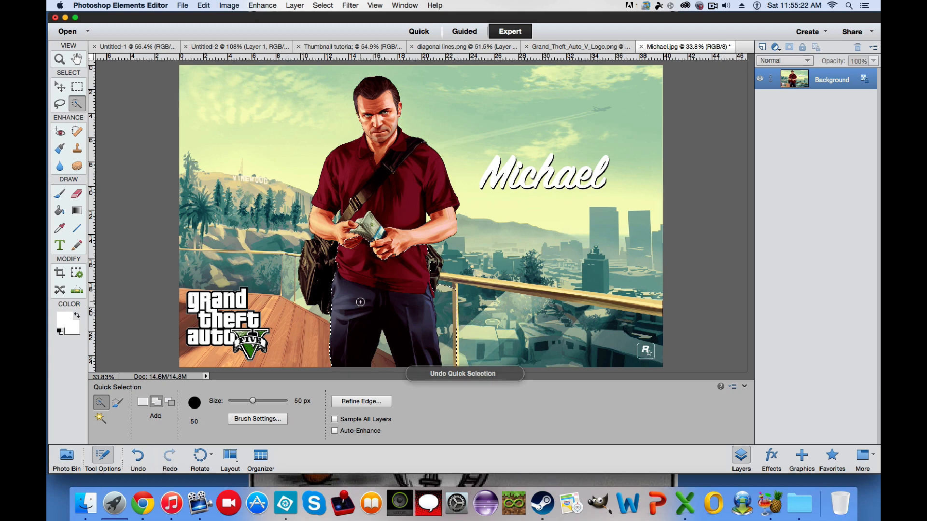
{"action": "key", "text": "bracketright"}
{"action": "key", "text": "bracketright"}
{"action": "left_click", "coordinate": [394, 242]}
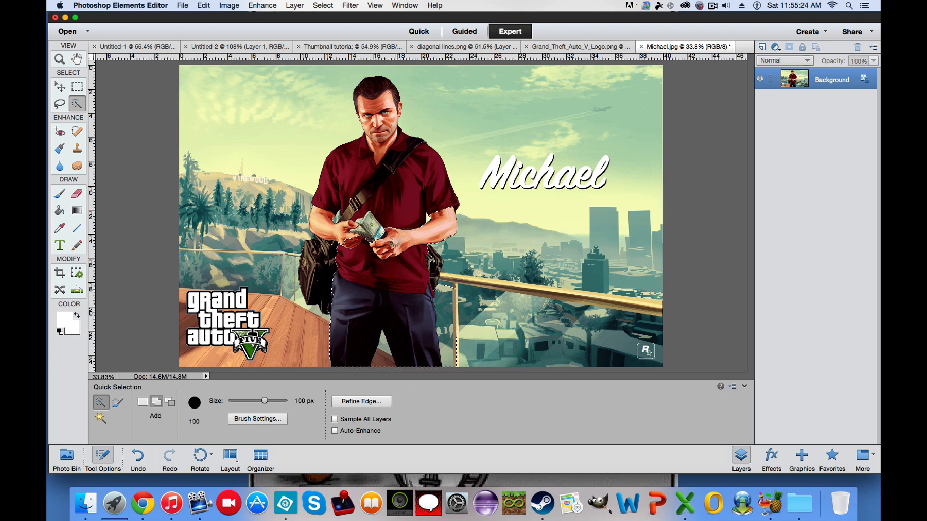
{"action": "mouse_move", "coordinate": [403, 217]}
{"action": "left_mouse_down"}
{"action": "mouse_move", "coordinate": [451, 190]}
{"action": "mouse_move", "coordinate": [383, 132]}
{"action": "mouse_move", "coordinate": [362, 136]}
{"action": "mouse_move", "coordinate": [375, 97]}
{"action": "mouse_move", "coordinate": [360, 100]}
{"action": "mouse_move", "coordinate": [376, 94]}
{"action": "left_mouse_up"}
Step: Add the large shoulder bag hanging at the man's hip on the logo side to the quick selection
{"action": "key", "text": "bracketleft"}
{"action": "key", "text": "bracketleft"}
{"action": "key", "text": "bracketleft"}
{"action": "key", "text": "bracketleft"}
{"action": "key", "text": "bracketleft"}
{"action": "key", "text": "bracketleft"}
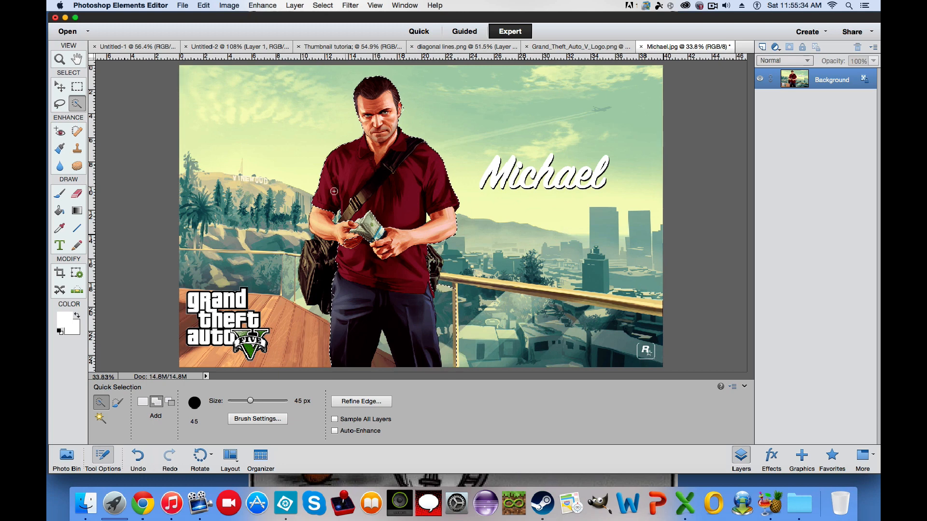
{"action": "key", "text": "bracketright"}
{"action": "key", "text": "bracketright"}
{"action": "key", "text": "bracketright"}
{"action": "key", "text": "bracketright"}
{"action": "left_click_drag", "start_coordinate": [315, 259], "coordinate": [311, 302]}
Step: Subtract the gap between the legs and the background strip between the trousers and the railing post from the selection with the Lasso
{"action": "left_click", "coordinate": [64, 108]}
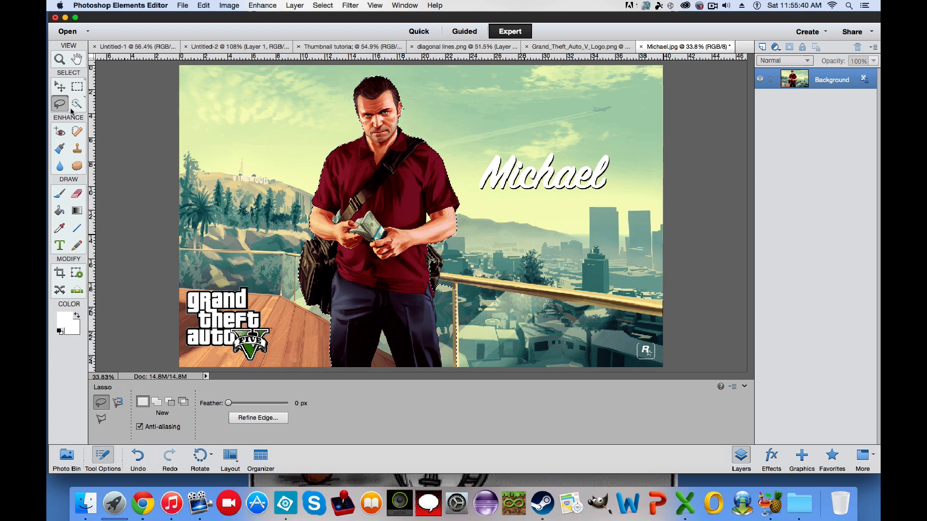
{"action": "scroll", "coordinate": [383, 350], "scroll_direction": "up", "scroll_amount": 1}
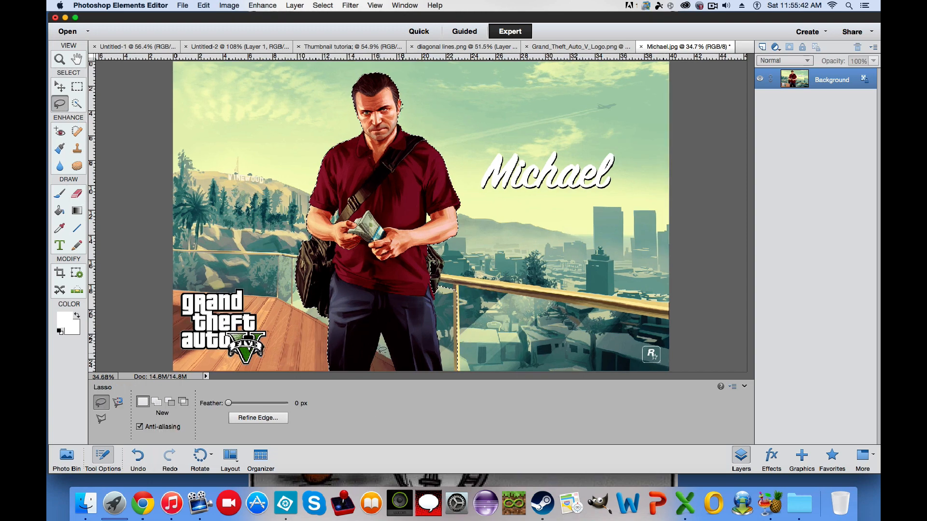
{"action": "scroll", "coordinate": [383, 350], "scroll_direction": "up", "scroll_amount": 5}
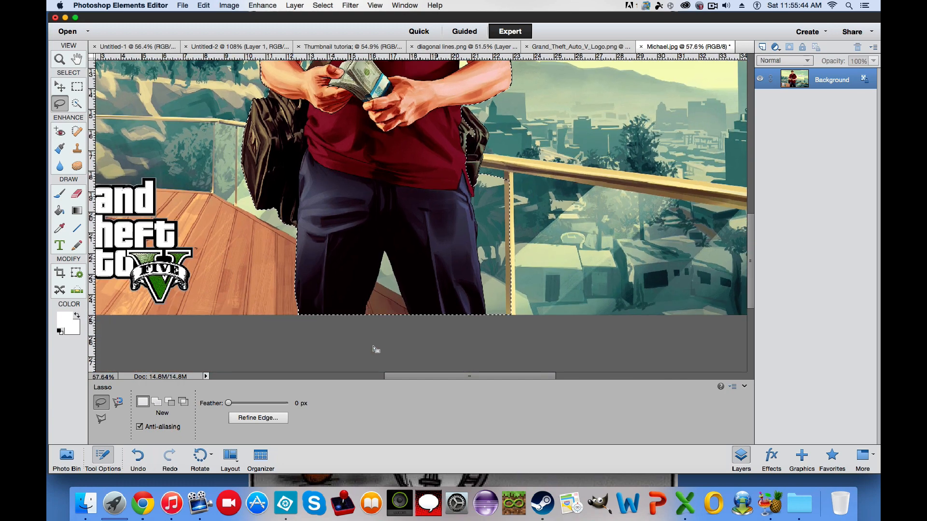
{"action": "scroll", "coordinate": [376, 349], "scroll_direction": "down", "scroll_amount": 1}
{"action": "key", "text": "alt"}
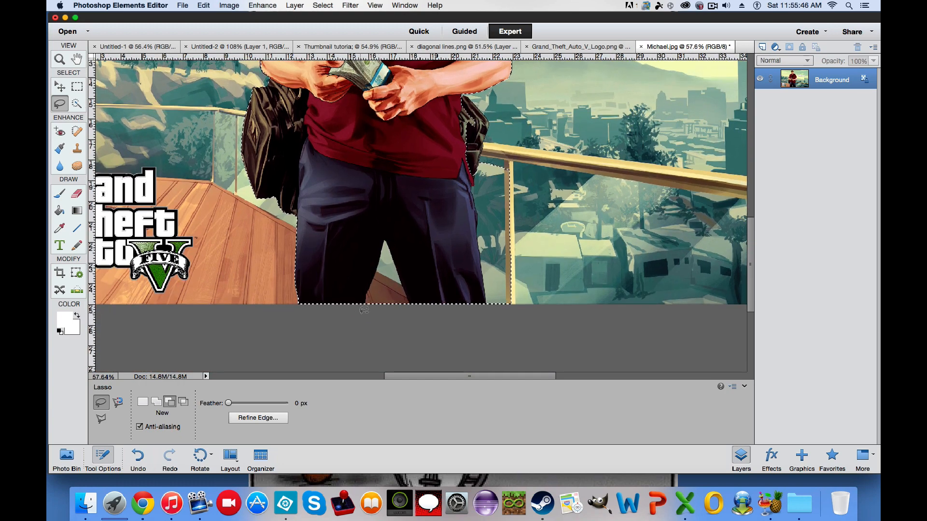
{"action": "mouse_move", "coordinate": [363, 314]}
{"action": "left_mouse_down"}
{"action": "mouse_move", "coordinate": [384, 240]}
{"action": "mouse_move", "coordinate": [408, 285]}
{"action": "mouse_move", "coordinate": [408, 339]}
{"action": "left_mouse_up"}
{"action": "left_click_drag", "start_coordinate": [360, 321], "coordinate": [361, 319]}
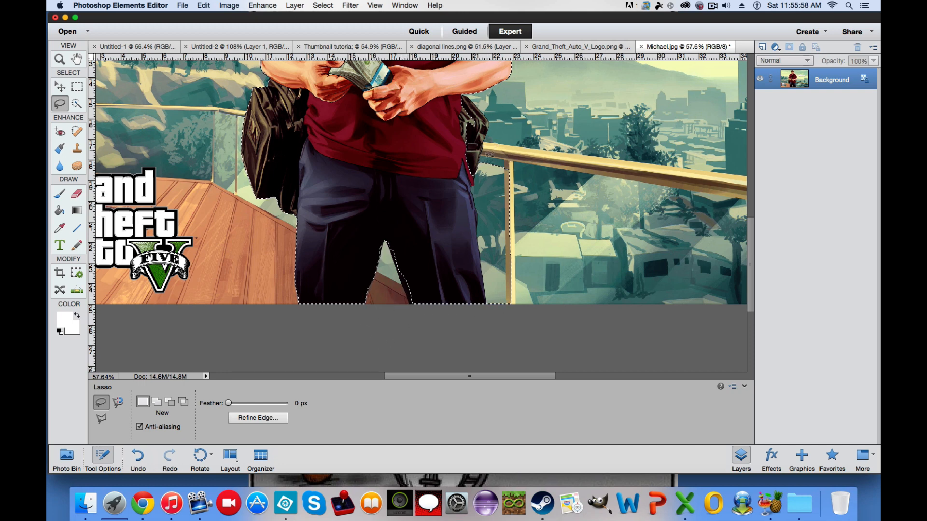
{"action": "key", "text": "alt"}
{"action": "mouse_move", "coordinate": [488, 280]}
{"action": "left_mouse_down"}
{"action": "mouse_move", "coordinate": [486, 295]}
{"action": "mouse_move", "coordinate": [530, 303]}
{"action": "mouse_move", "coordinate": [555, 200]}
{"action": "mouse_move", "coordinate": [532, 148]}
{"action": "mouse_move", "coordinate": [490, 146]}
{"action": "mouse_move", "coordinate": [478, 171]}
{"action": "left_mouse_up"}
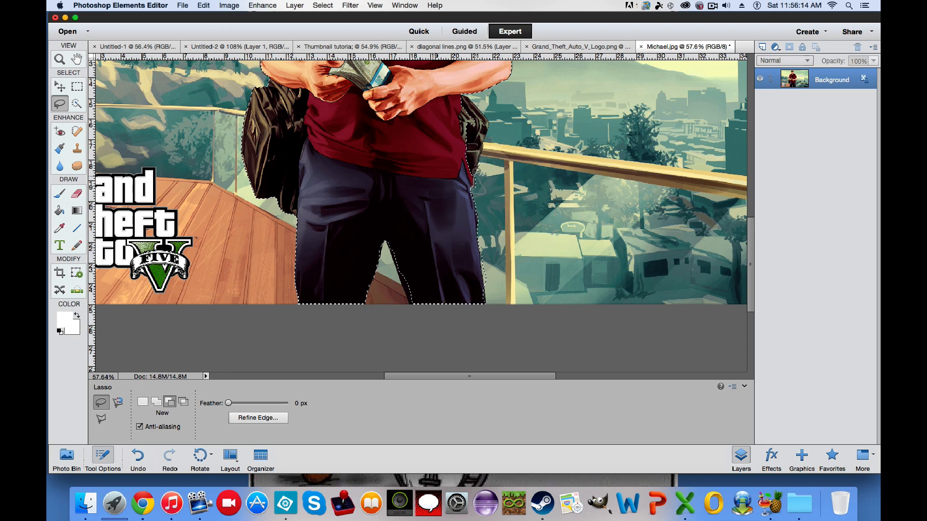
Step: Subtract the small background gaps between the man's arms and his torso from the selection with the Lasso
{"action": "key", "text": "alt"}
{"action": "scroll", "coordinate": [478, 228], "scroll_direction": "up", "scroll_amount": 10}
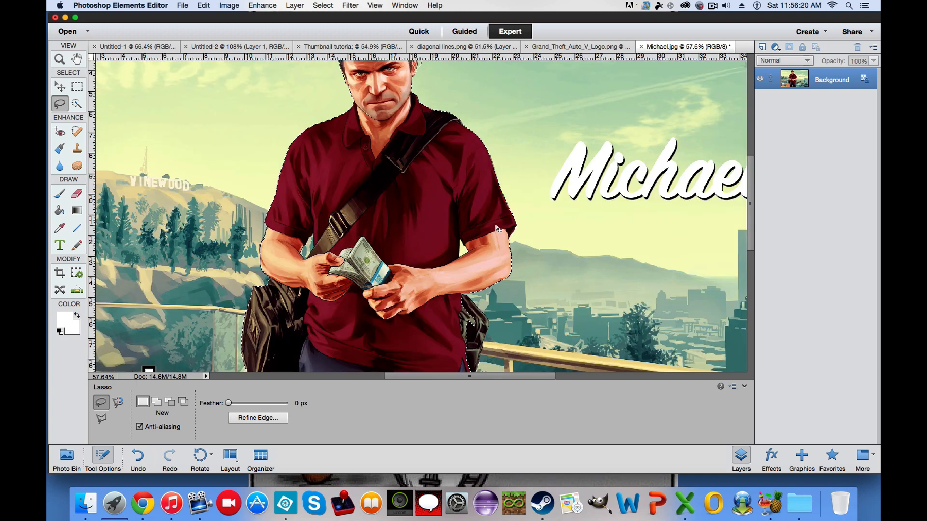
{"action": "key", "text": "alt"}
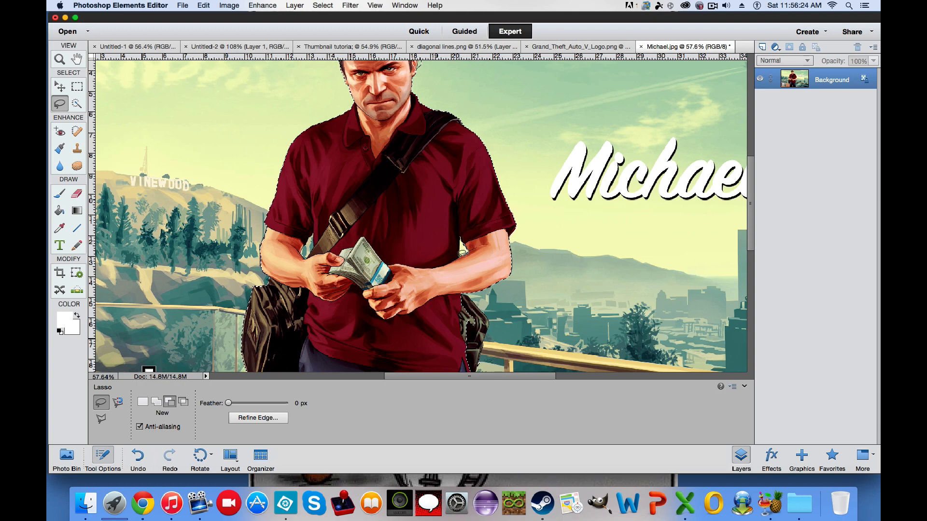
{"action": "left_click_drag", "start_coordinate": [460, 242], "coordinate": [461, 240]}
{"action": "key", "text": "alt"}
{"action": "left_click_drag", "start_coordinate": [301, 253], "coordinate": [310, 242]}
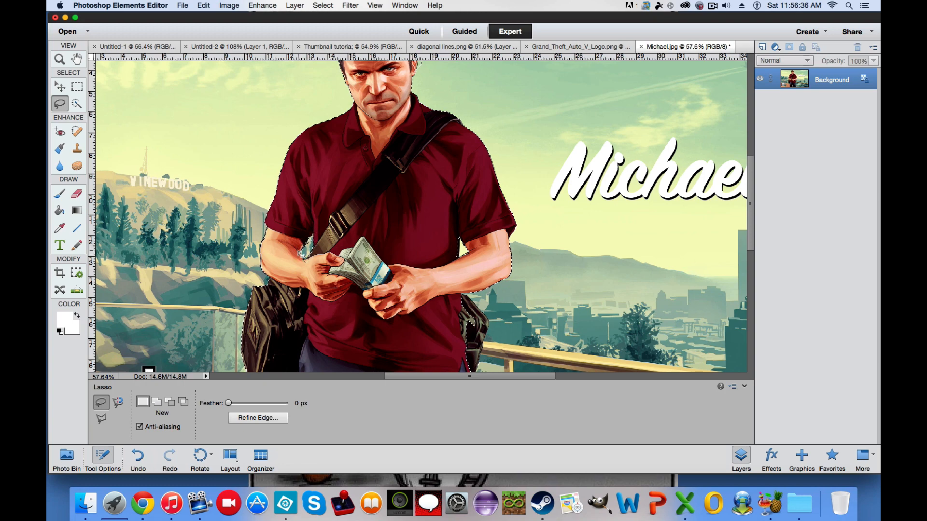
{"action": "key", "text": "alt"}
{"action": "scroll", "coordinate": [339, 208], "scroll_direction": "up", "scroll_amount": 5}
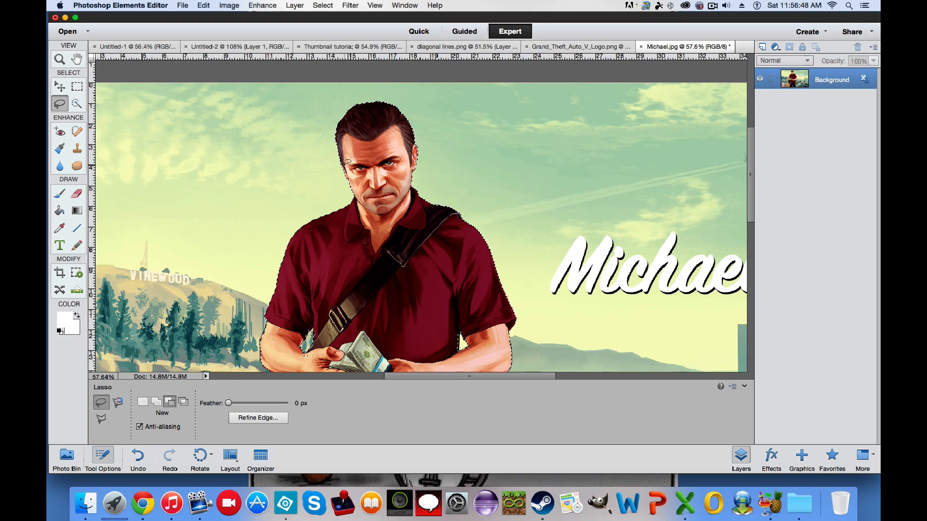
Step: Move the selected man from Michael.jpg into the rainbow thumbnail document with the Move tool
{"action": "scroll", "coordinate": [345, 164], "scroll_direction": "down", "scroll_amount": 1}
{"action": "scroll", "coordinate": [345, 165], "scroll_direction": "down", "scroll_amount": 5}
{"action": "scroll", "coordinate": [350, 168], "scroll_direction": "up", "scroll_amount": 2}
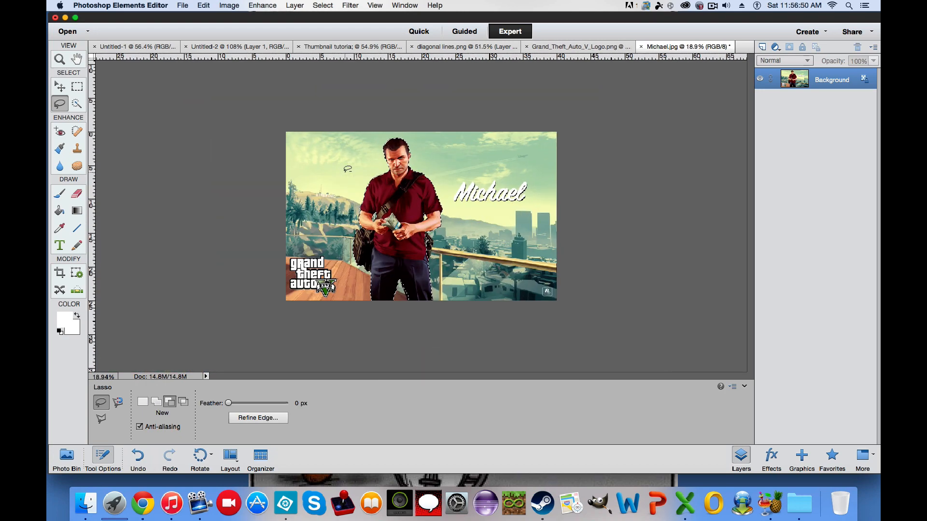
{"action": "scroll", "coordinate": [351, 169], "scroll_direction": "up", "scroll_amount": 4}
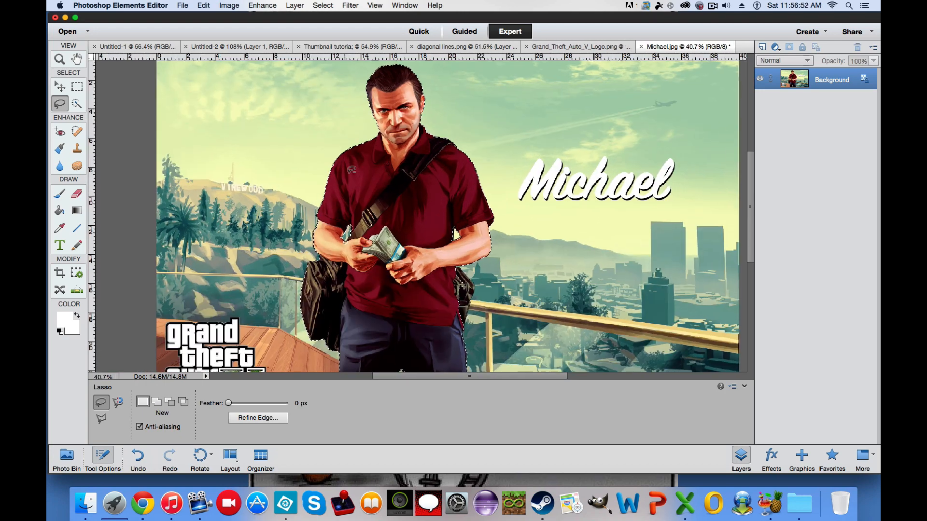
{"action": "scroll", "coordinate": [352, 170], "scroll_direction": "down", "scroll_amount": 4}
{"action": "scroll", "coordinate": [102, 96], "scroll_direction": "up", "scroll_amount": 1}
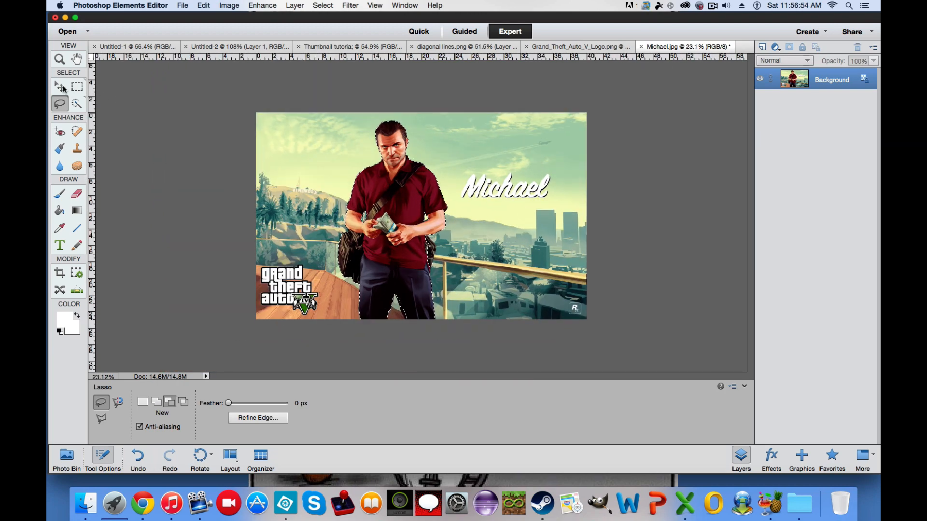
{"action": "left_click", "coordinate": [61, 87]}
{"action": "left_click_drag", "start_coordinate": [366, 191], "coordinate": [411, 144]}
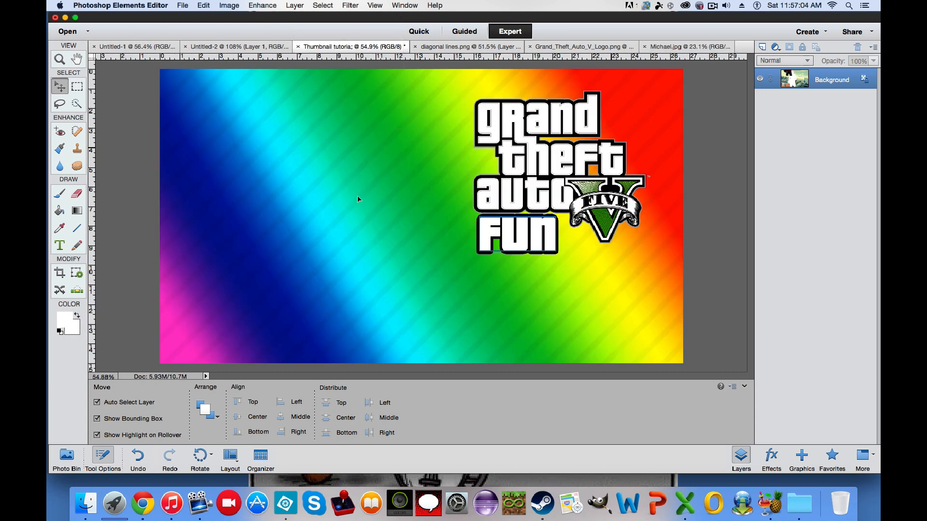
{"action": "left_click_drag", "start_coordinate": [357, 199], "coordinate": [326, 277]}
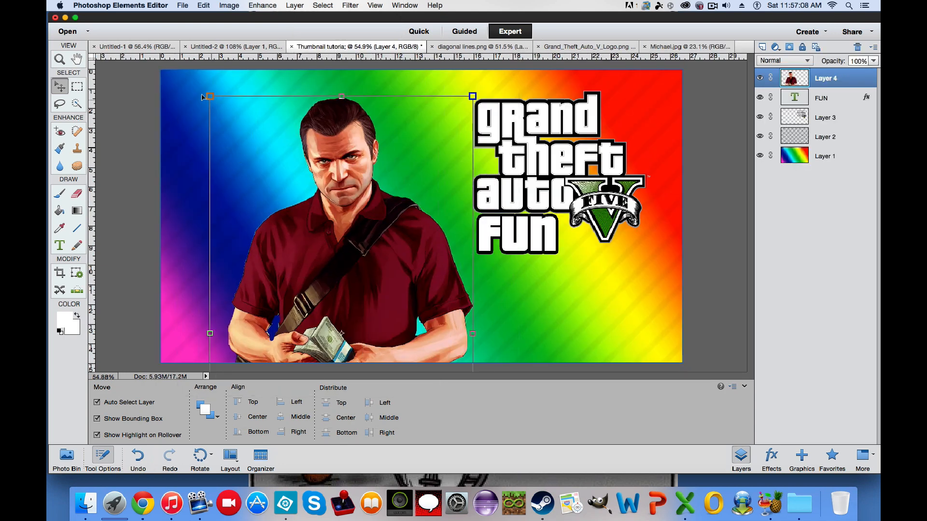
Step: Scale the man's layer to 74.29% and place him on the blue side of the canvas, with his legs running off the lower edge
{"action": "left_click_drag", "start_coordinate": [209, 96], "coordinate": [227, 242]}
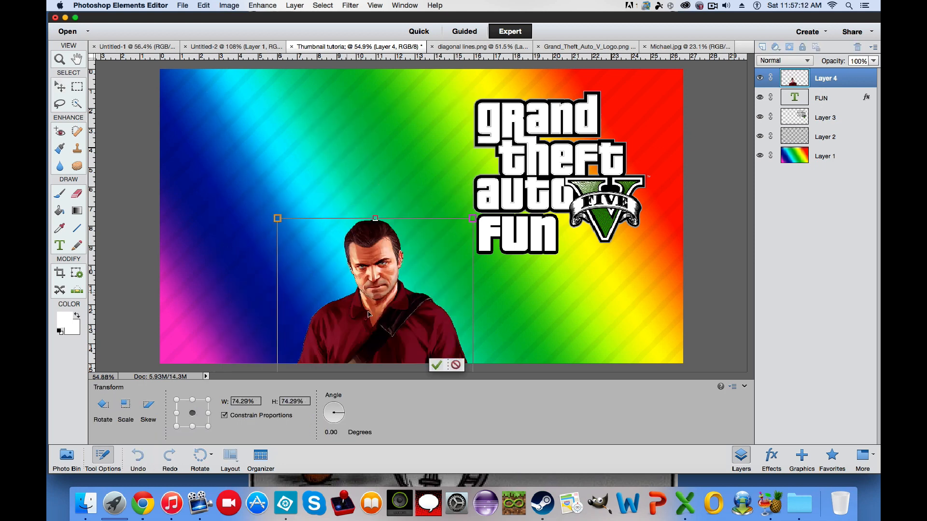
{"action": "left_click_drag", "start_coordinate": [368, 315], "coordinate": [289, 212]}
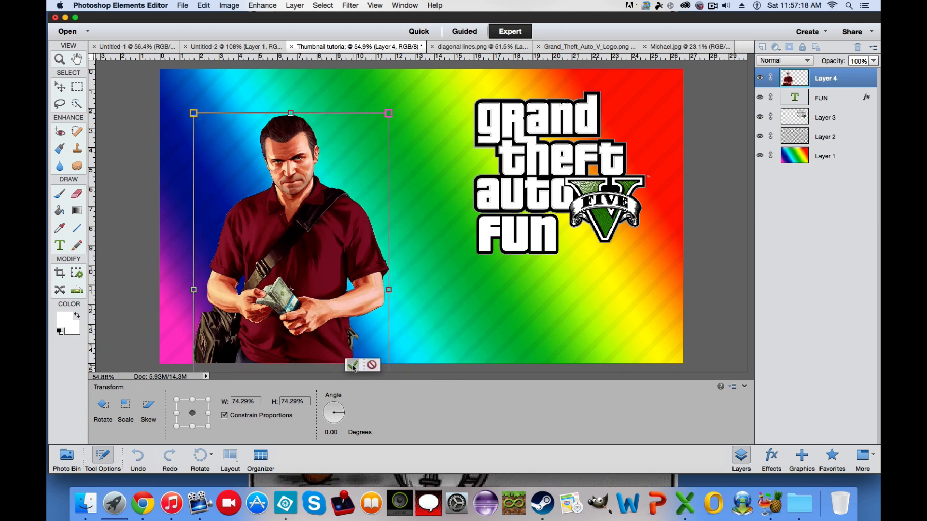
{"action": "left_click", "coordinate": [351, 365]}
Step: Add a drop shadow with a size of 70 px to the man's layer and deselect the layer
{"action": "left_click", "coordinate": [286, 4]}
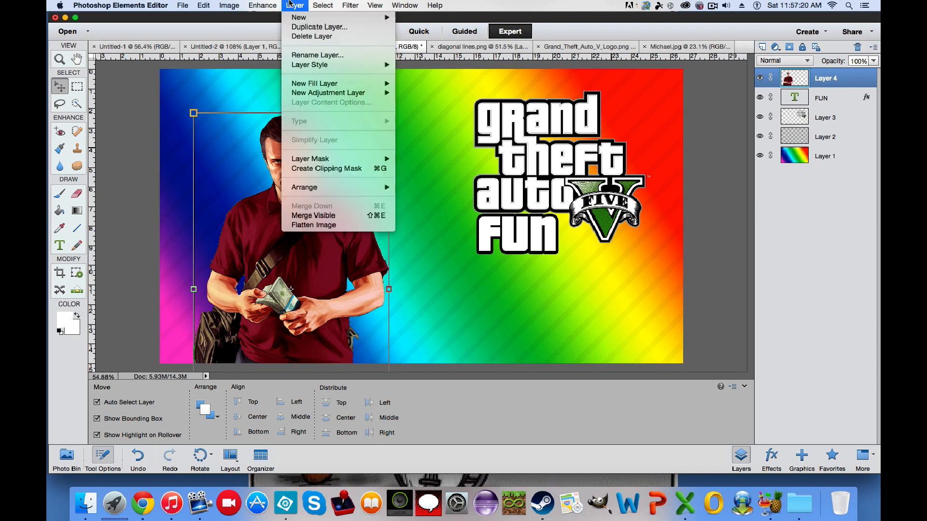
{"action": "mouse_move", "coordinate": [317, 64]}
{"action": "left_click", "coordinate": [403, 72]}
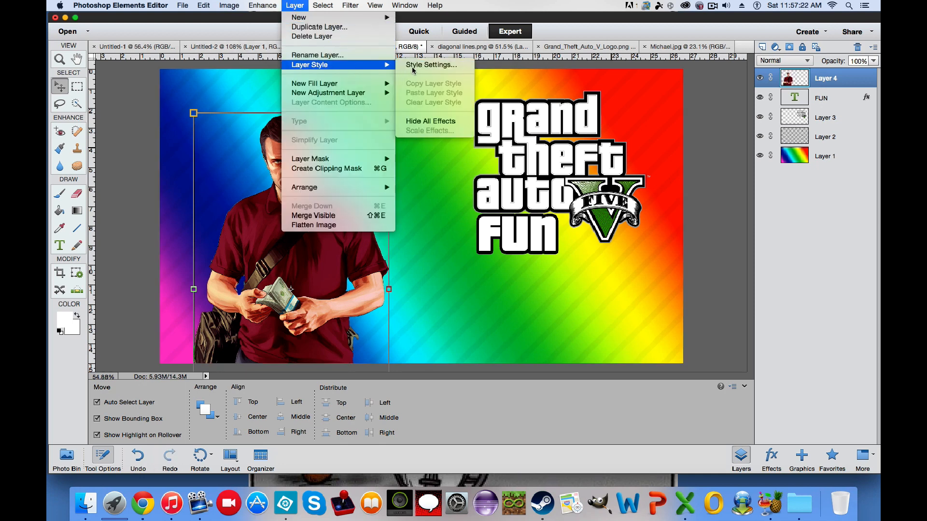
{"action": "left_click", "coordinate": [279, 172]}
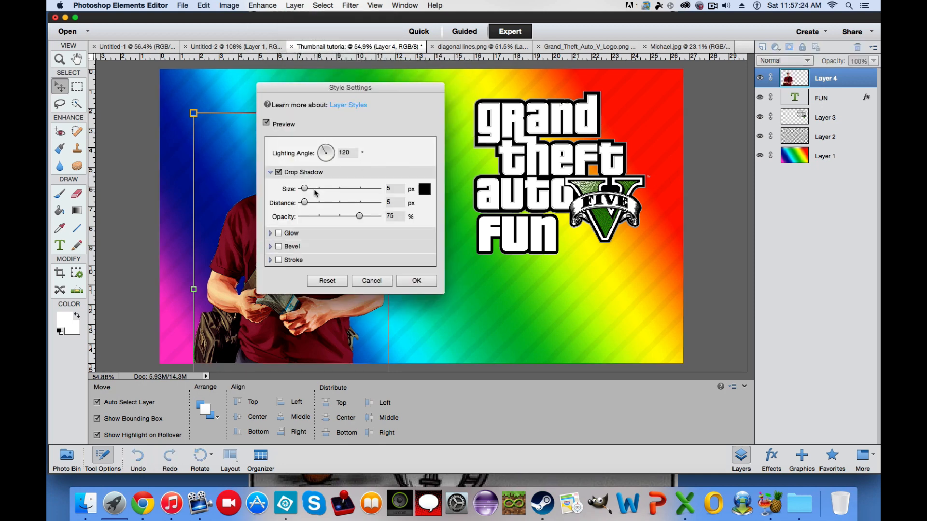
{"action": "left_click_drag", "start_coordinate": [307, 191], "coordinate": [318, 188]}
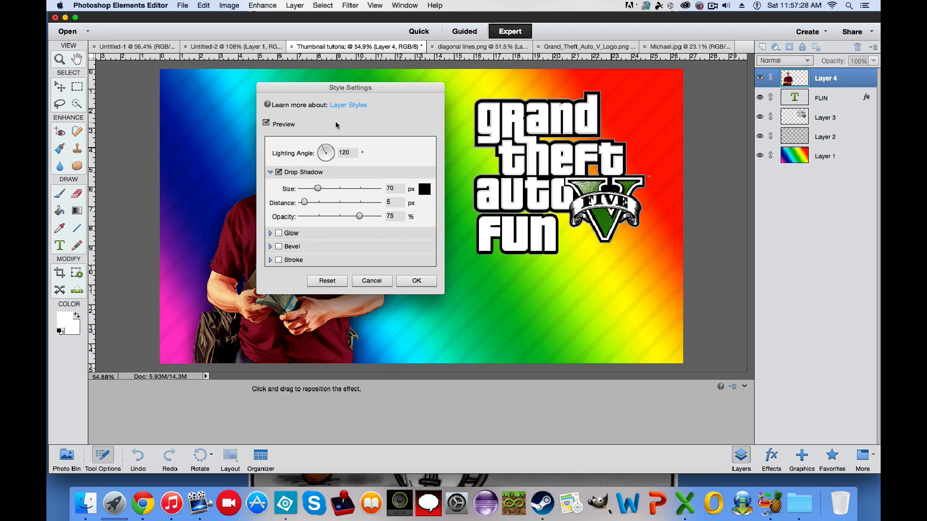
{"action": "left_click_drag", "start_coordinate": [334, 87], "coordinate": [510, 35]}
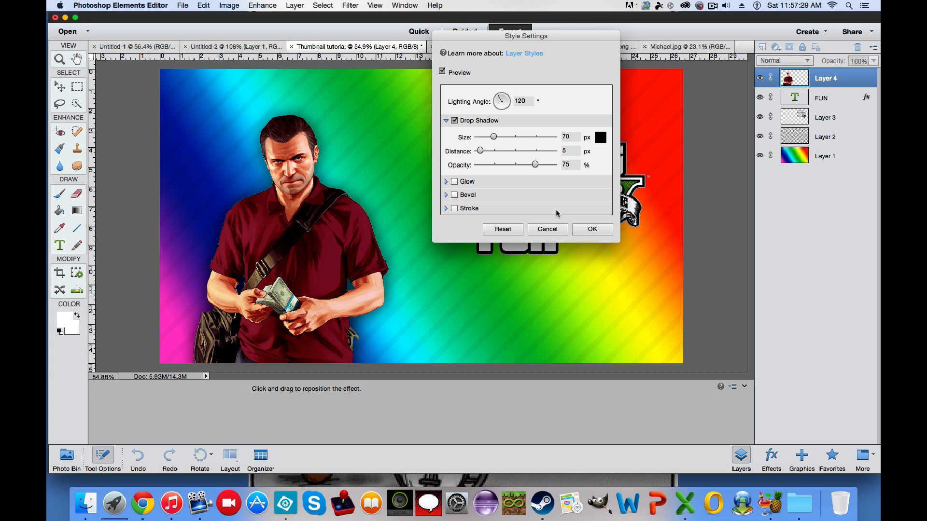
{"action": "left_click", "coordinate": [592, 230]}
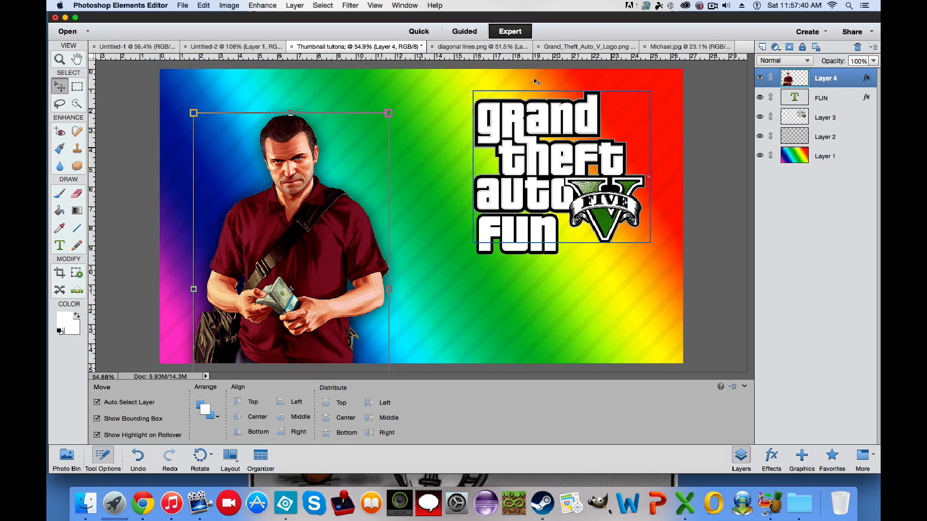
{"action": "left_click", "coordinate": [707, 170]}
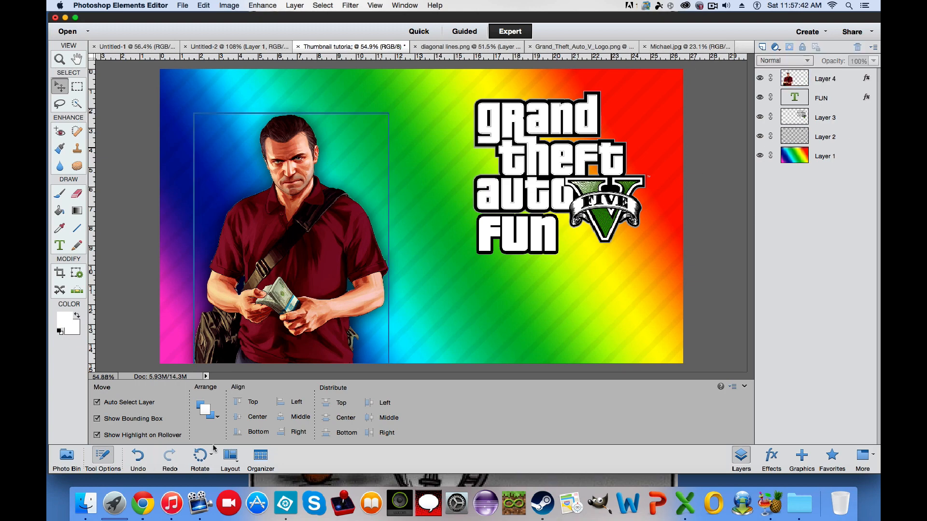
Step: Switch to Chrome and search YouTube for "VanossGaming GTAV" from the DaFont tab
{"action": "left_click", "coordinate": [147, 499]}
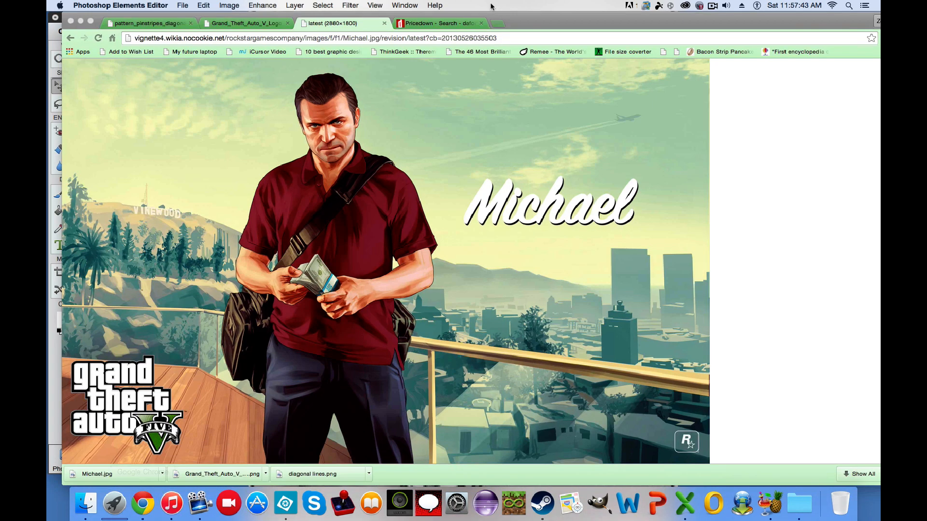
{"action": "left_click", "coordinate": [434, 23]}
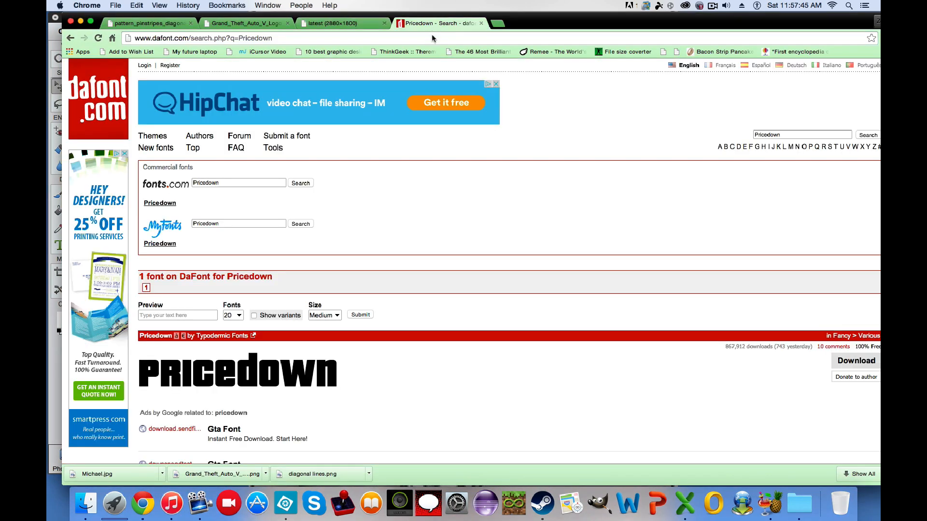
{"action": "left_click", "coordinate": [378, 38]}
{"action": "type", "text": "youtube.com"}
{"action": "key", "text": "Tab"}
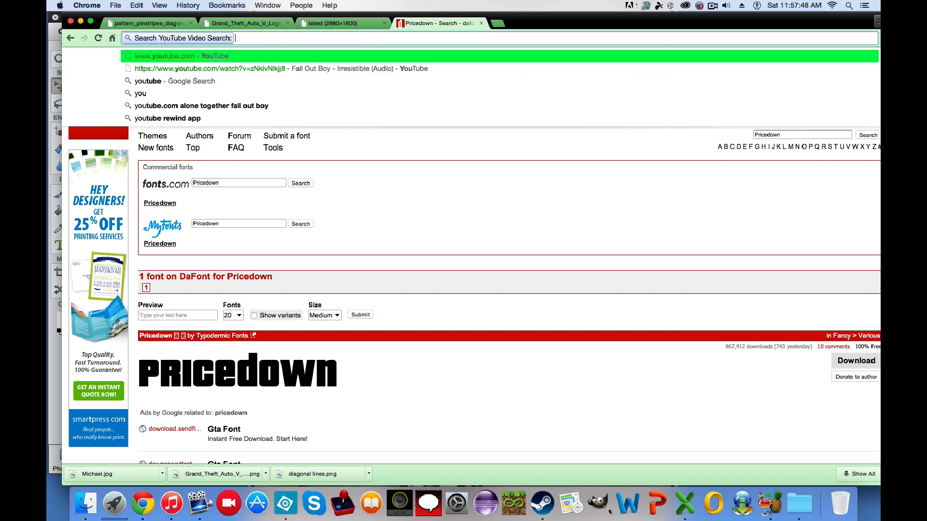
{"action": "type", "text": "Vanoss"}
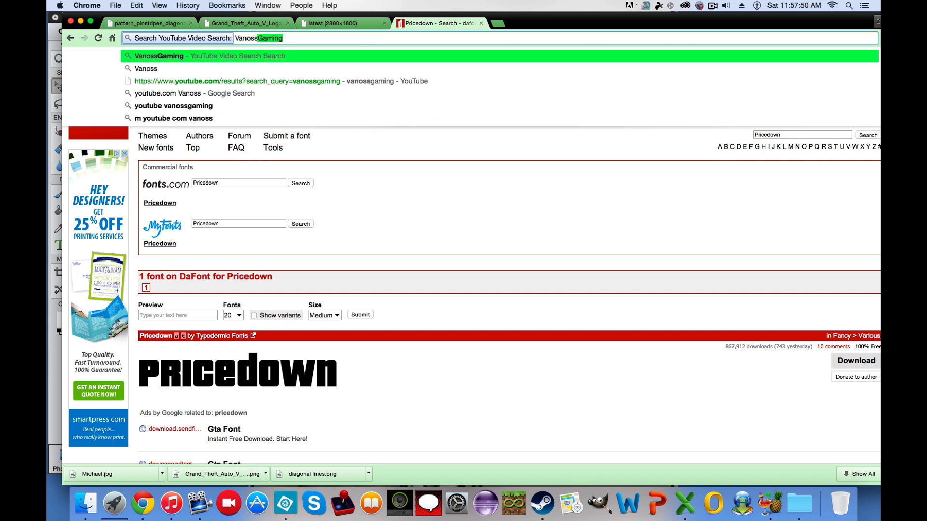
{"action": "type", "text": "Gaming GTAV"}
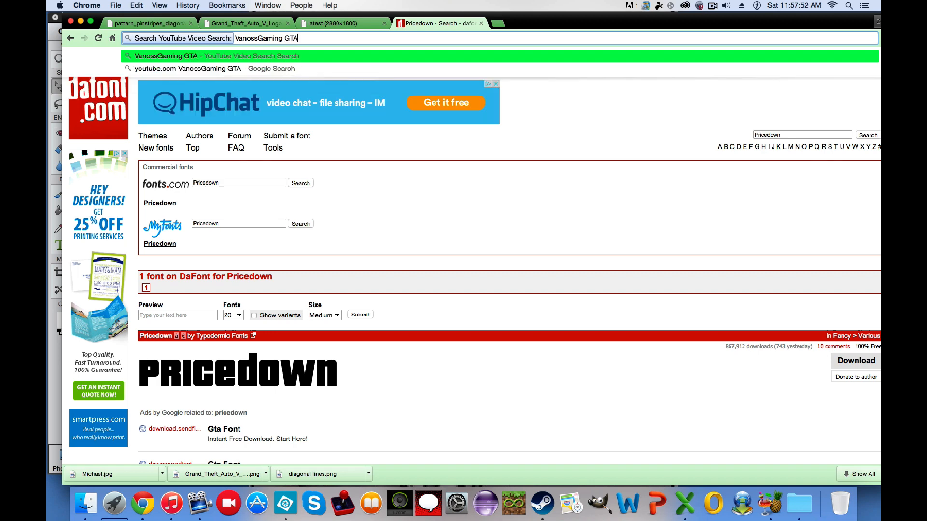
{"action": "key", "text": "Return"}
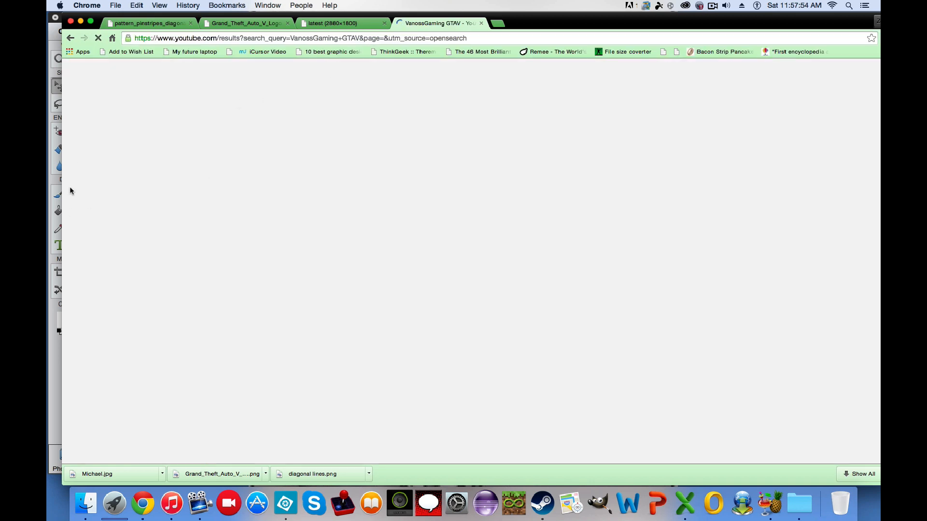
Step: Examine the layout of the VanossGaming GTA V video thumbnails in the results, and return to the thumbnail document in Photoshop Elements
{"action": "scroll", "coordinate": [364, 322], "scroll_direction": "down", "scroll_amount": 2}
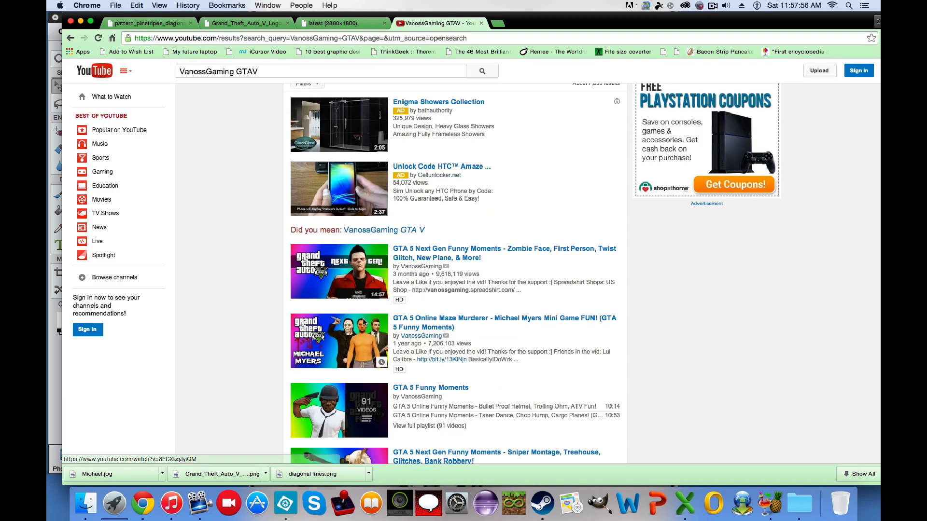
{"action": "scroll", "coordinate": [364, 322], "scroll_direction": "down", "scroll_amount": 3}
{"action": "scroll", "coordinate": [376, 281], "scroll_direction": "down", "scroll_amount": 3}
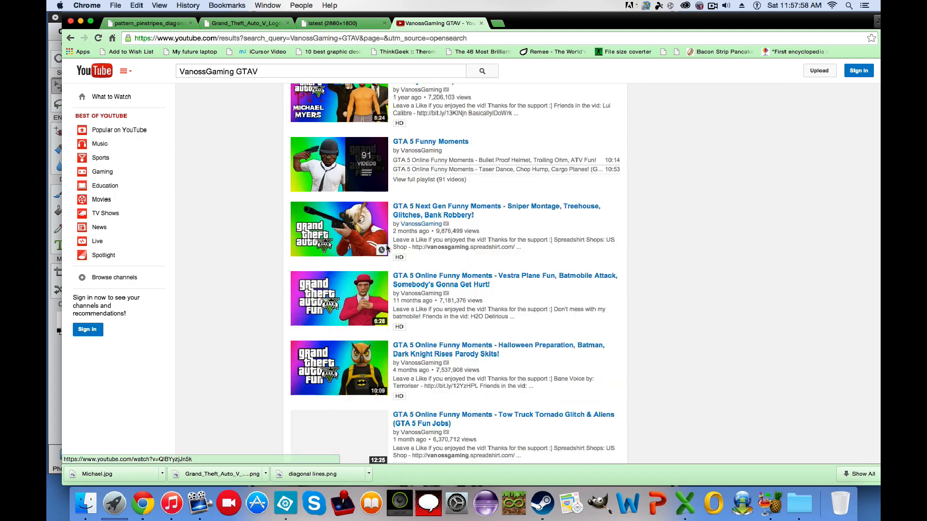
{"action": "scroll", "coordinate": [344, 211], "scroll_direction": "down", "scroll_amount": 2}
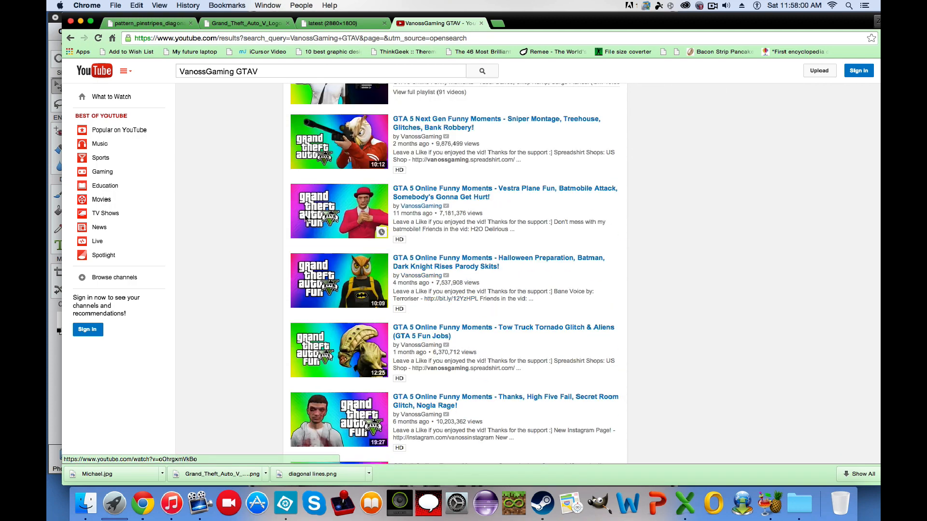
{"action": "scroll", "coordinate": [370, 223], "scroll_direction": "down", "scroll_amount": 3}
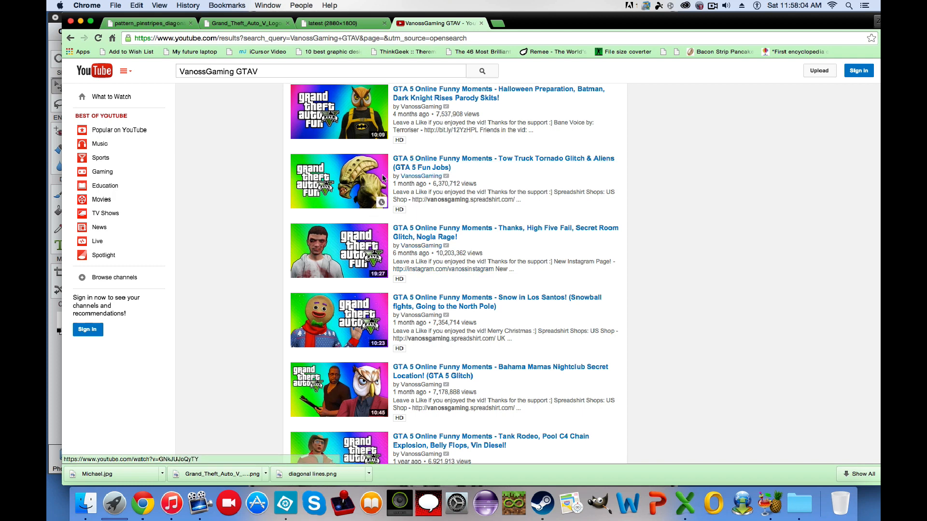
{"action": "scroll", "coordinate": [378, 299], "scroll_direction": "down", "scroll_amount": 1}
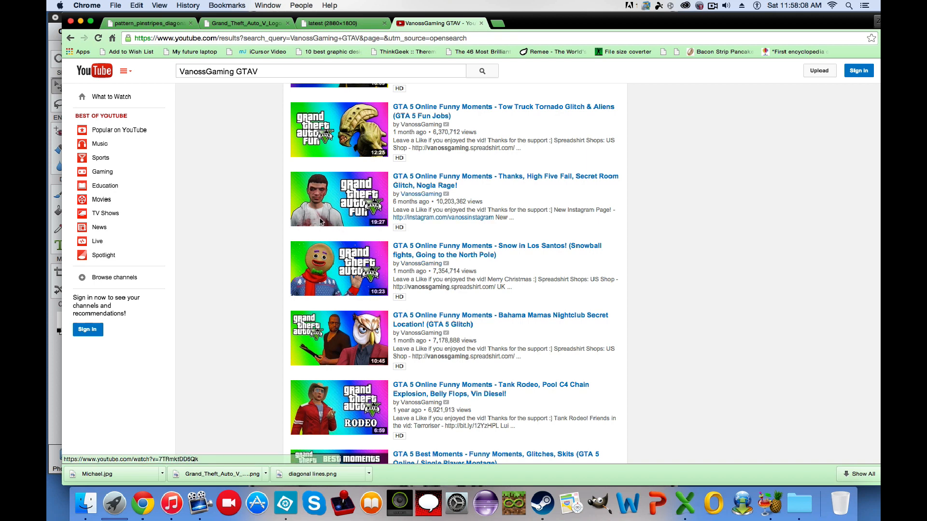
{"action": "scroll", "coordinate": [340, 221], "scroll_direction": "down", "scroll_amount": 3}
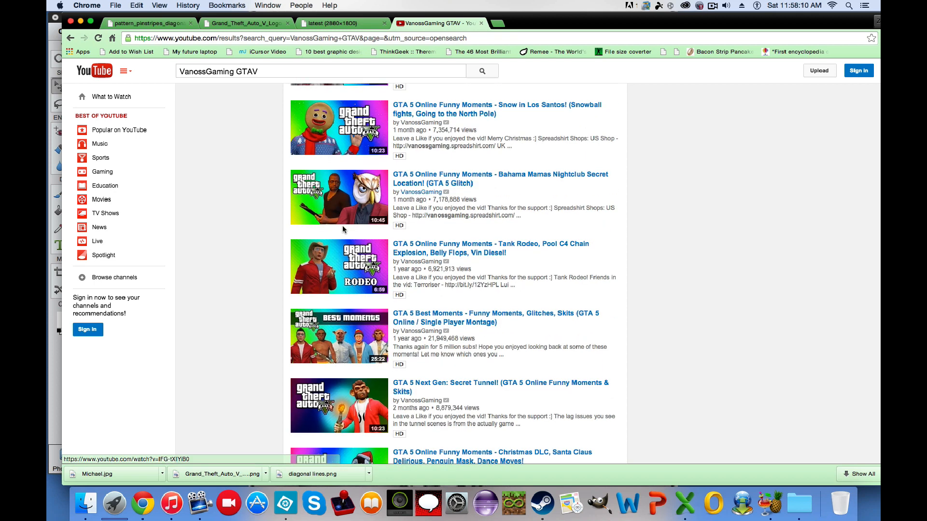
{"action": "scroll", "coordinate": [343, 227], "scroll_direction": "down", "scroll_amount": 3}
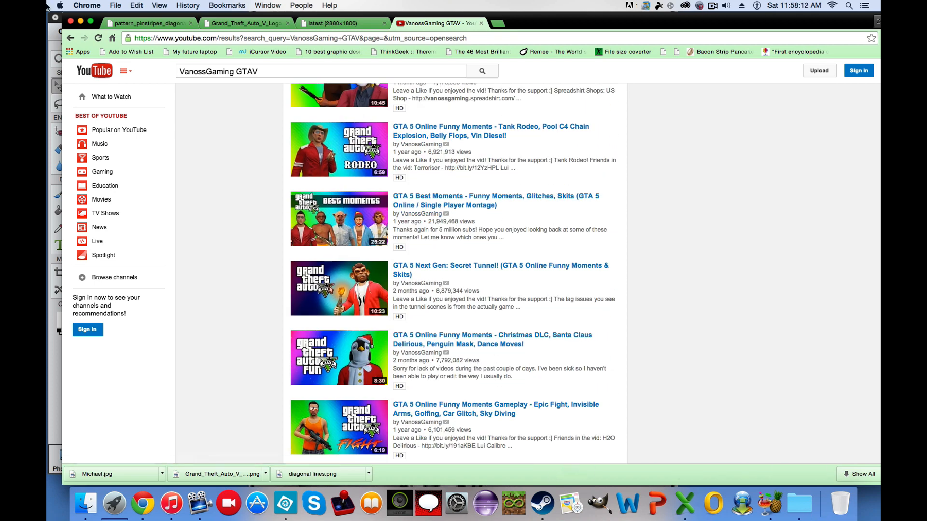
{"action": "left_click", "coordinate": [49, 46]}
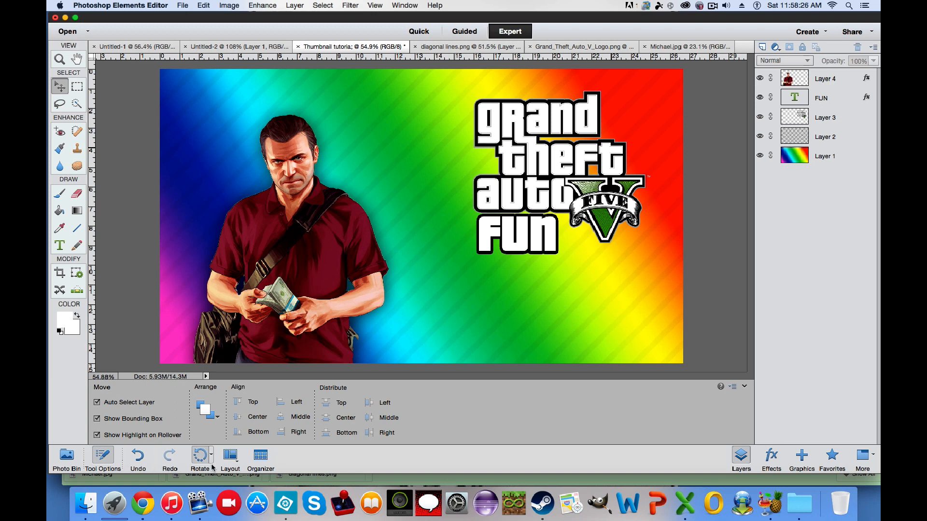
Step: Review the YouTube result thumbnails in Chrome once more for comparison and switch back to Photoshop Elements
{"action": "left_click", "coordinate": [554, 475]}
{"action": "scroll", "coordinate": [199, 280], "scroll_direction": "down", "scroll_amount": 10}
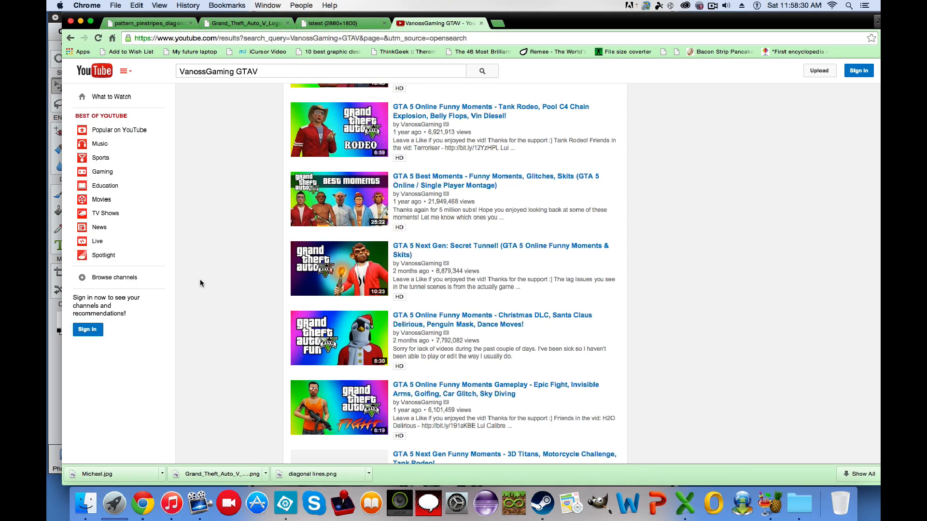
{"action": "scroll", "coordinate": [199, 280], "scroll_direction": "down", "scroll_amount": 5}
{"action": "scroll", "coordinate": [200, 280], "scroll_direction": "up", "scroll_amount": 15}
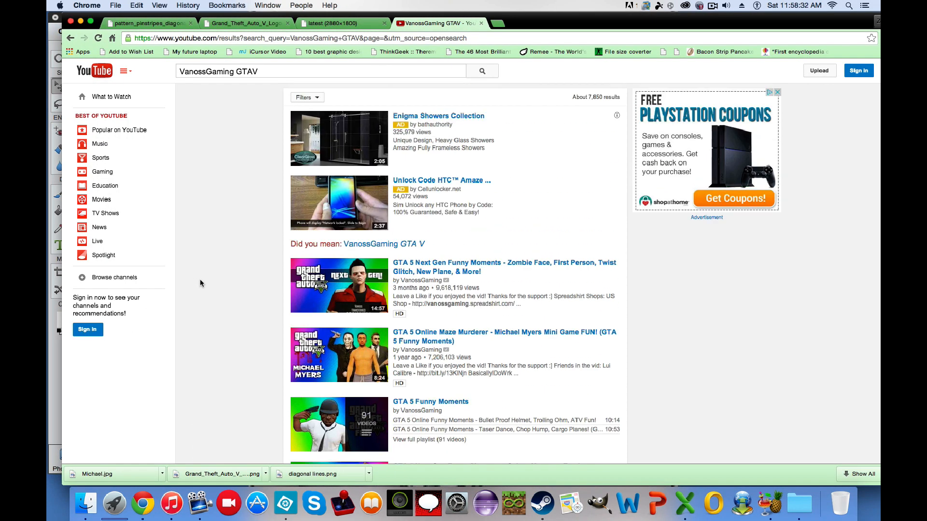
{"action": "left_click", "coordinate": [48, 400]}
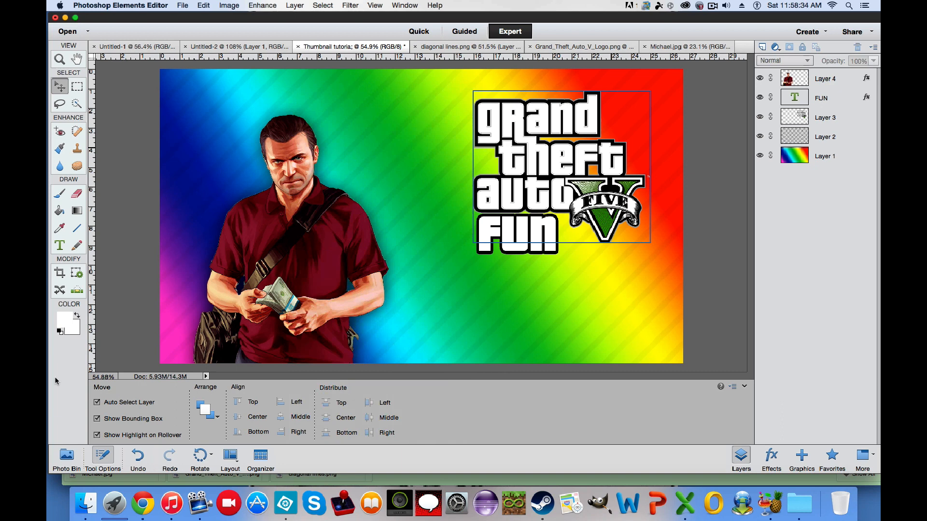